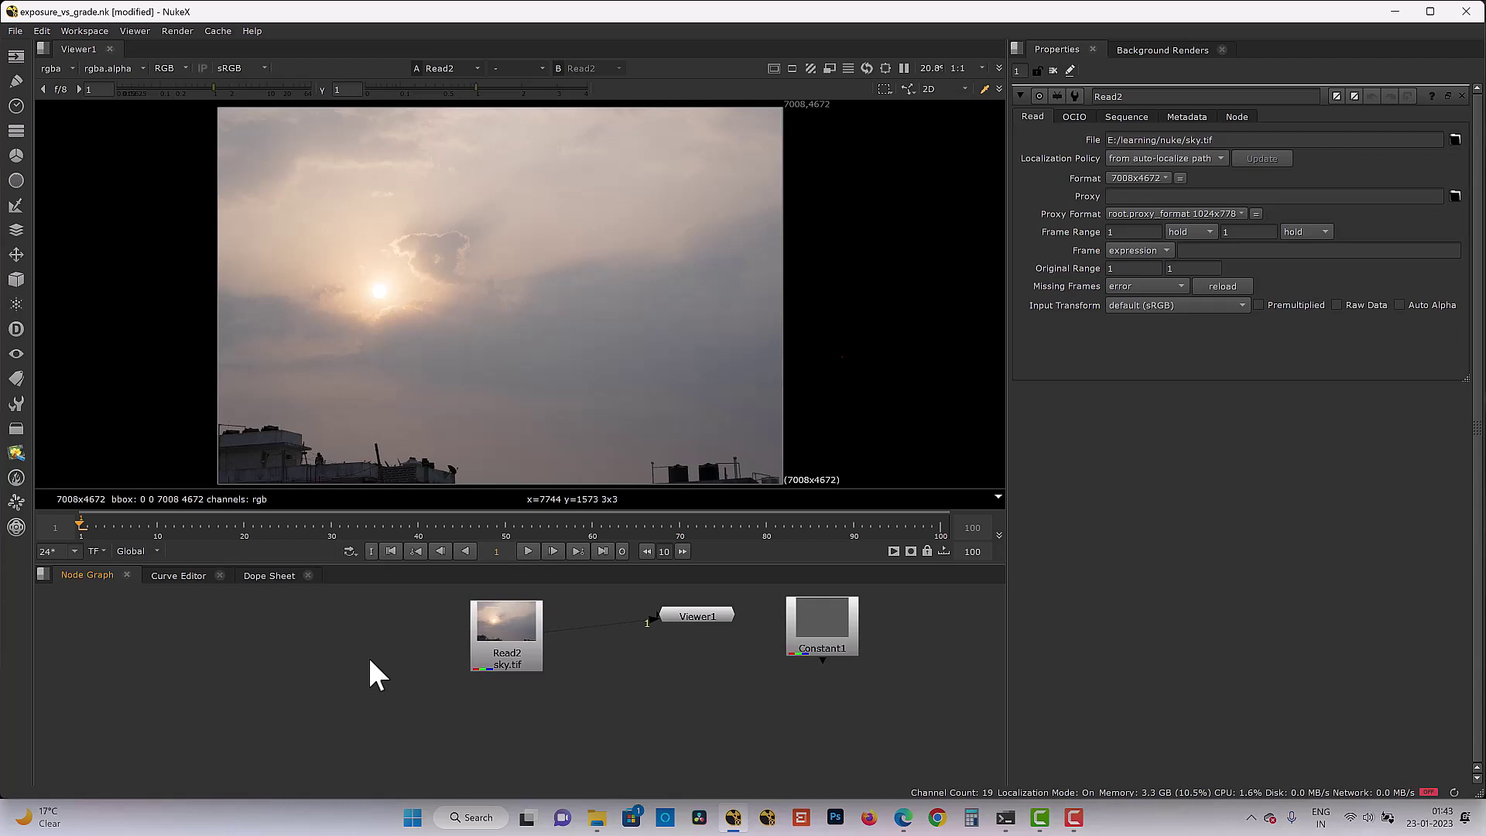
# Add an Exposure node and a Grade node, and connect both inputs to the sky.tif Read node
pyautogui.press('Tab')
pyautogui.write('ex')
pyautogui.click(249, 682)
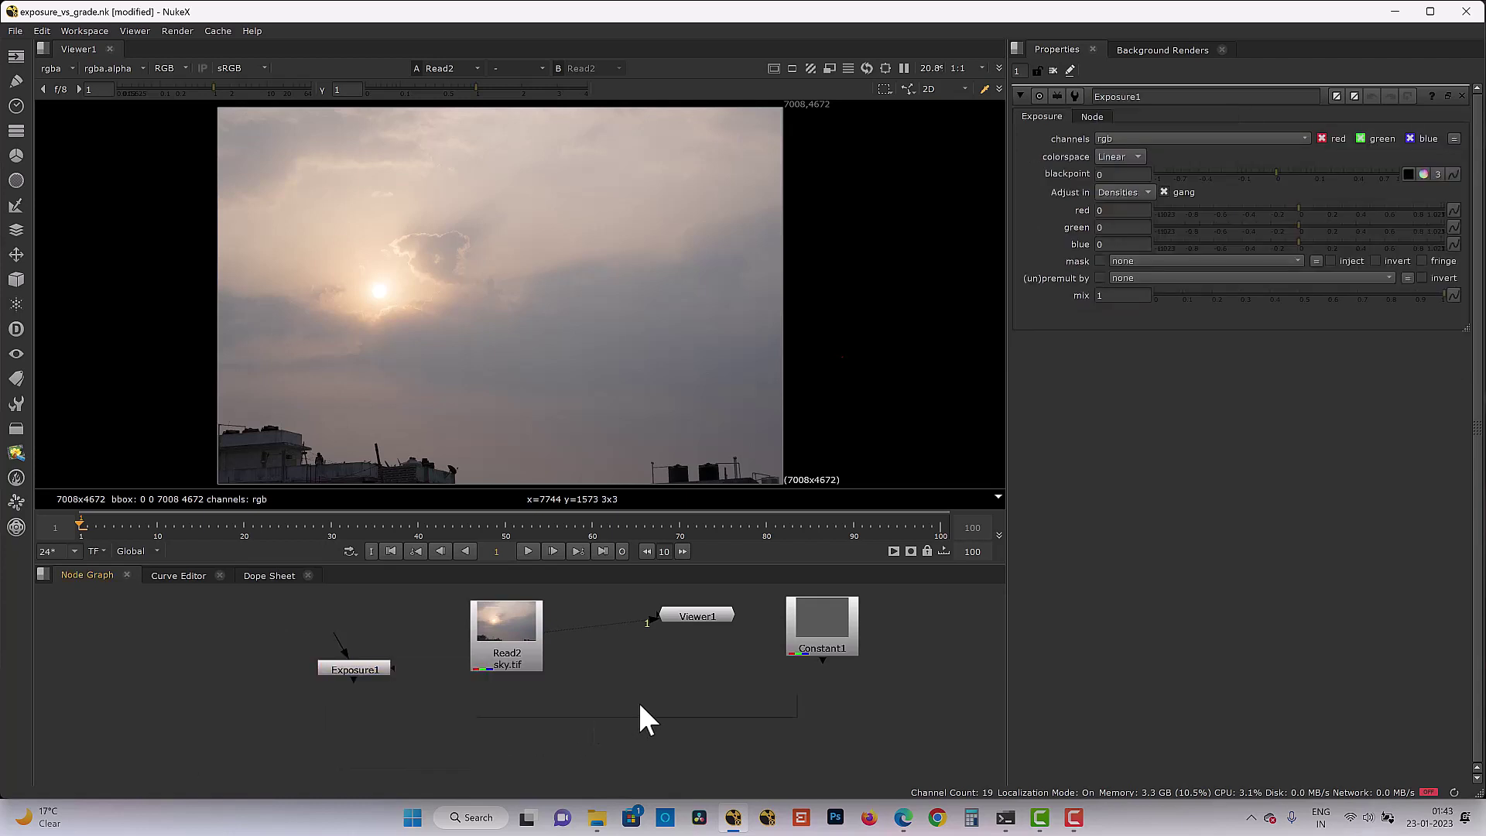
pyautogui.press('Tab')
pyautogui.write('g')
pyautogui.click(494, 608)
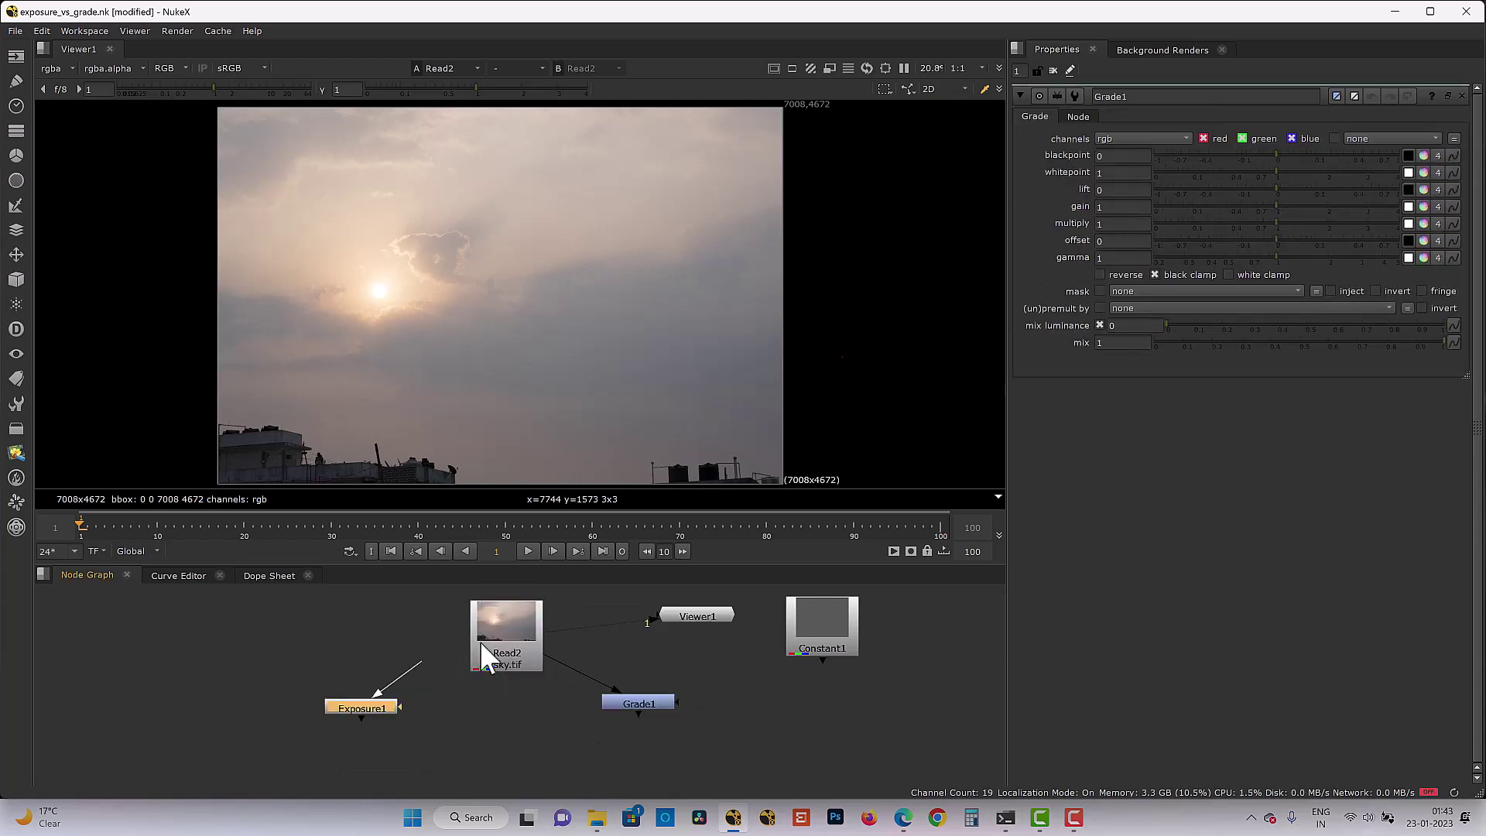
# Open the Exposure node's properties and set Adjust in to Stops
pyautogui.doubleClick(380, 708)
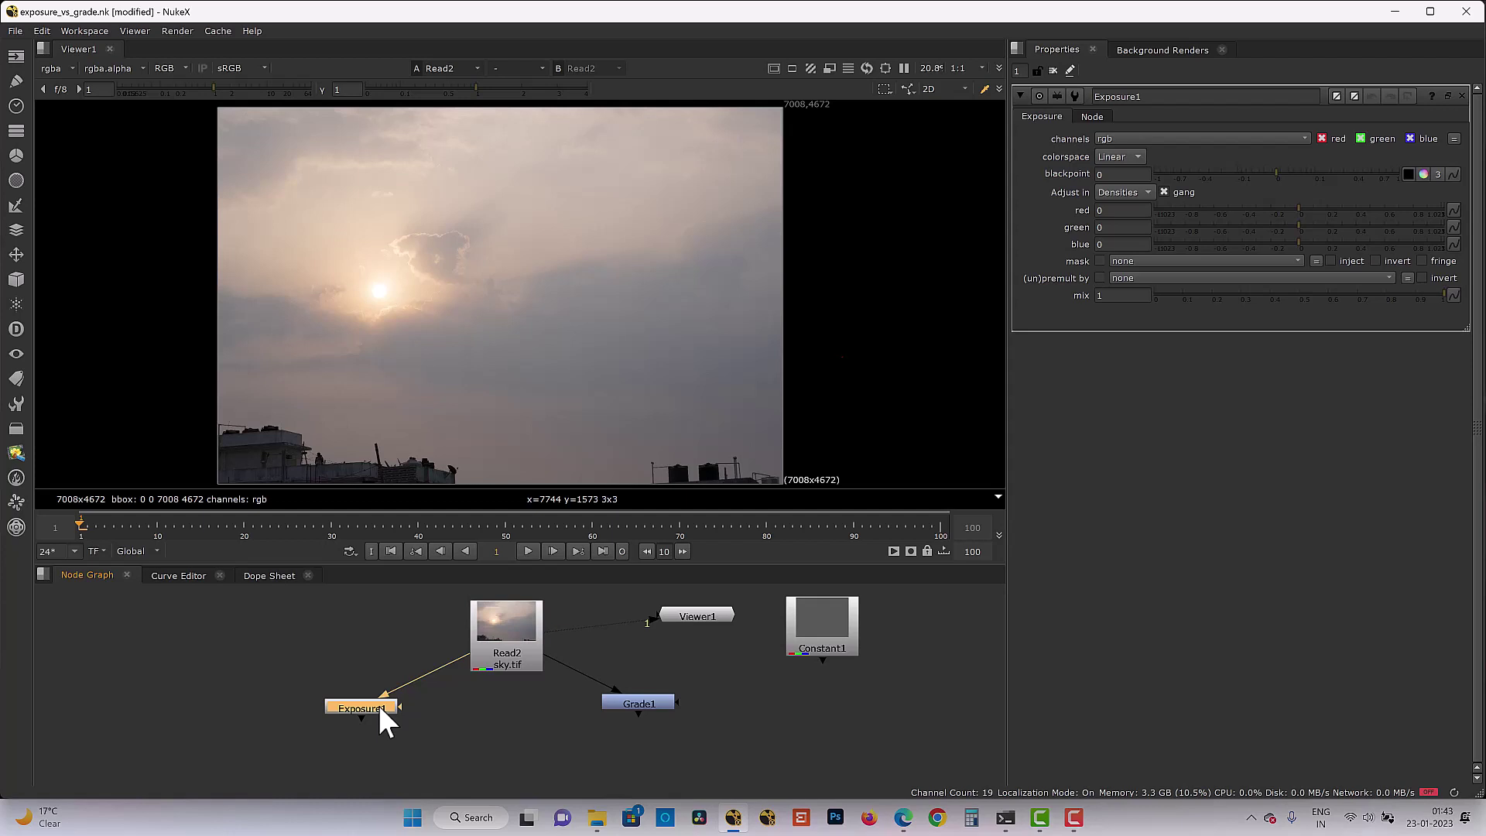
pyautogui.moveTo(380, 709); pyautogui.dragTo(380, 711)
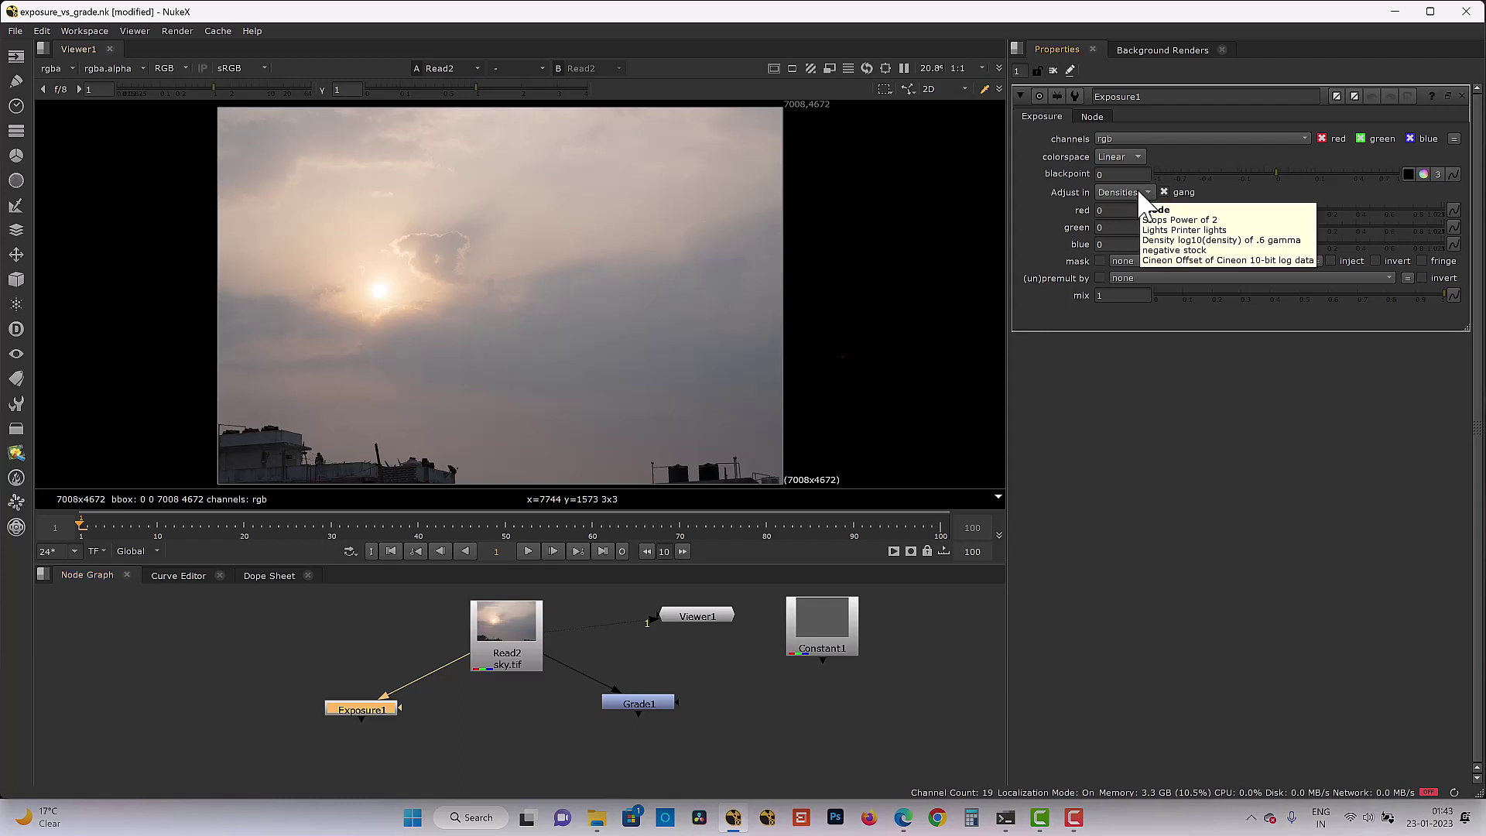
pyautogui.click(1124, 192)
pyautogui.click(1119, 209)
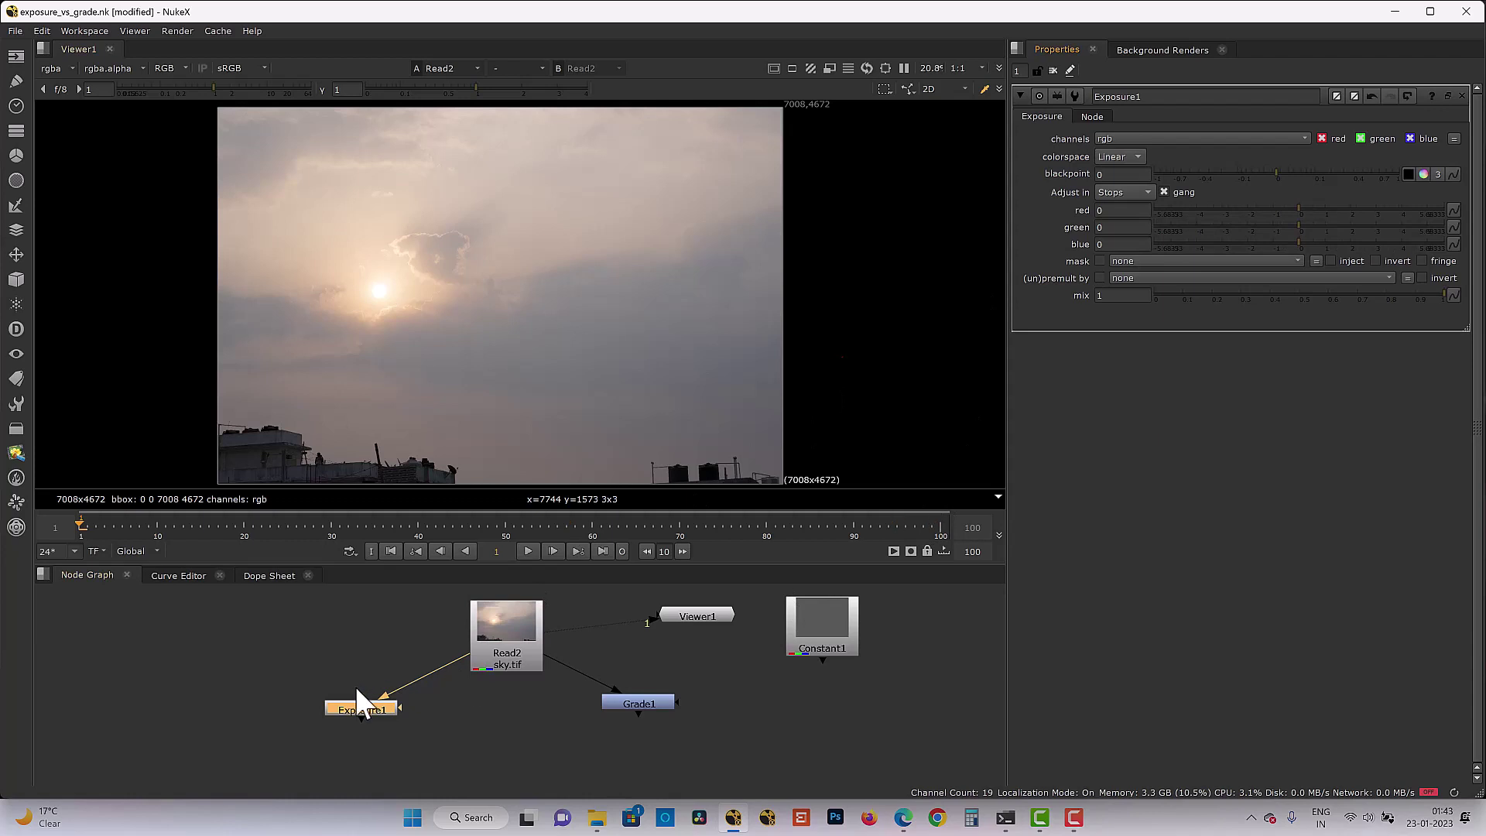
# Sample the sun's colour, and view the Exposure node with red, green and blue set to 1 stop
pyautogui.click(373, 708)
pyautogui.press('ctrl')
pyautogui.keyDown('ctrl'); pyautogui.click(380, 292); pyautogui.keyUp('ctrl')
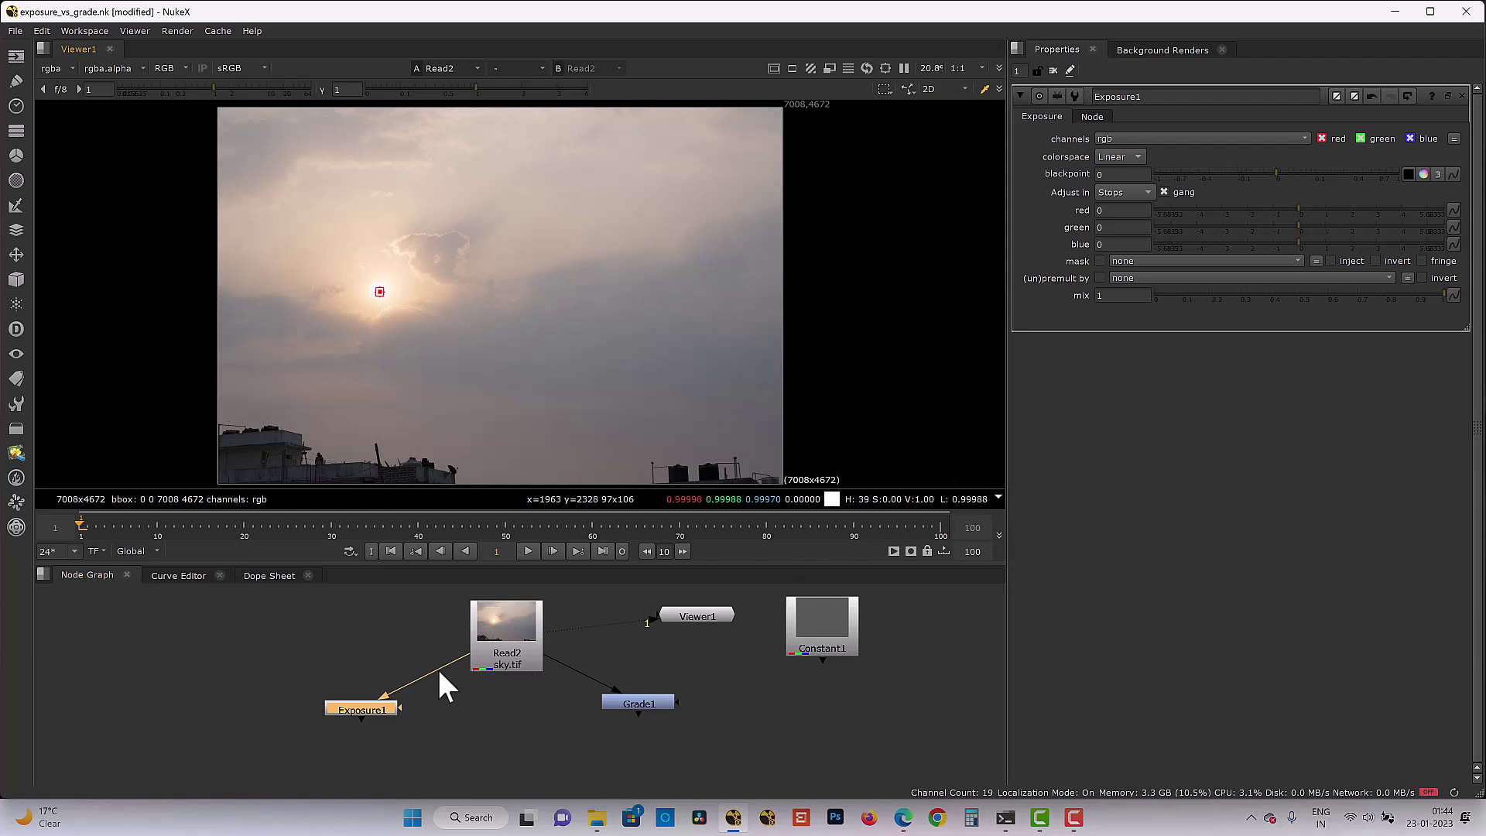
pyautogui.press('1')
pyautogui.press('Return')
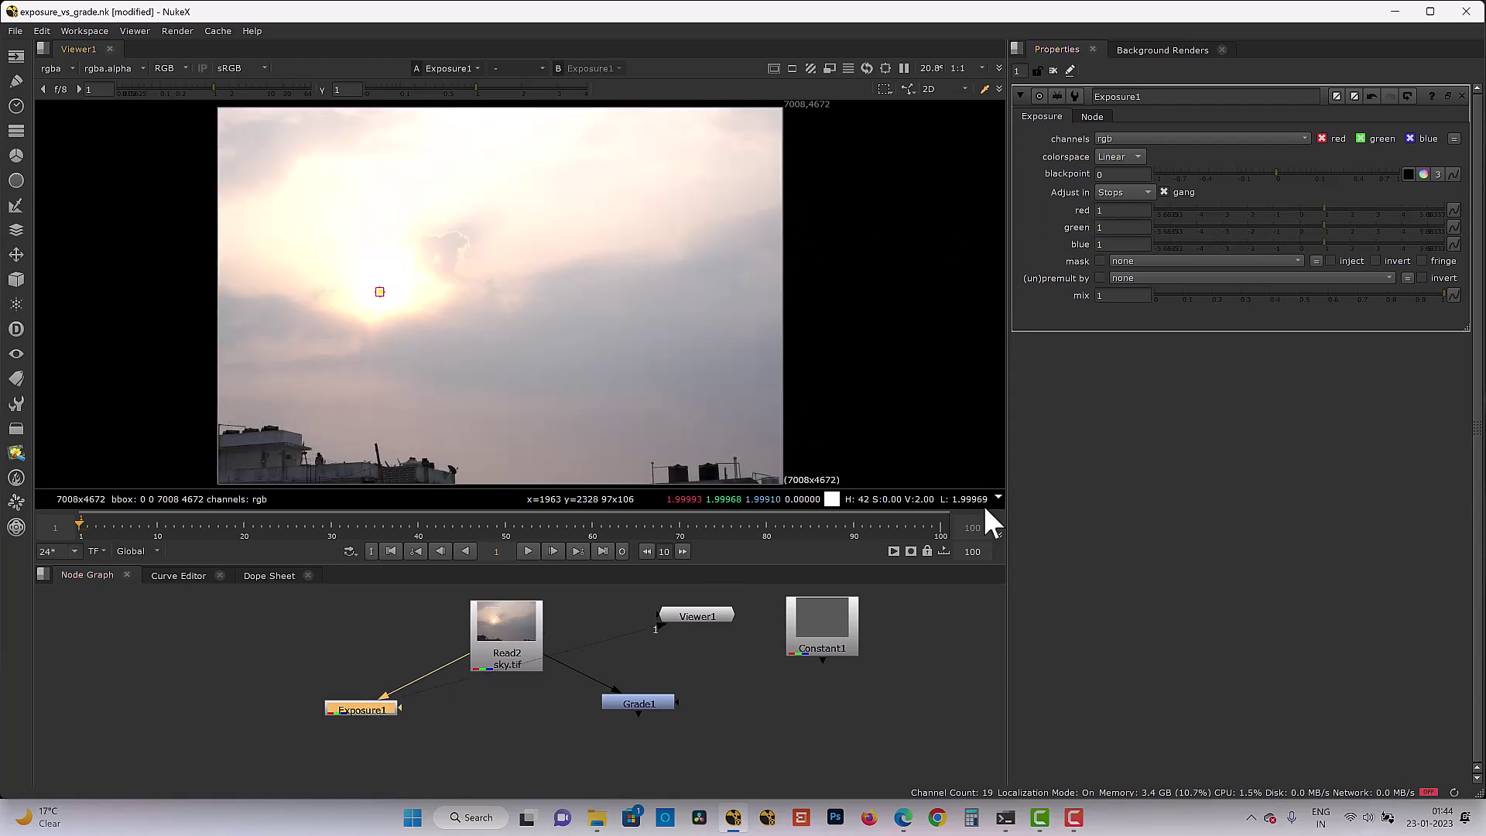
# Raise the Exposure node's red, green and blue to 2 stops and check the sampled sun values
pyautogui.click(1098, 214)
pyautogui.press('Return')
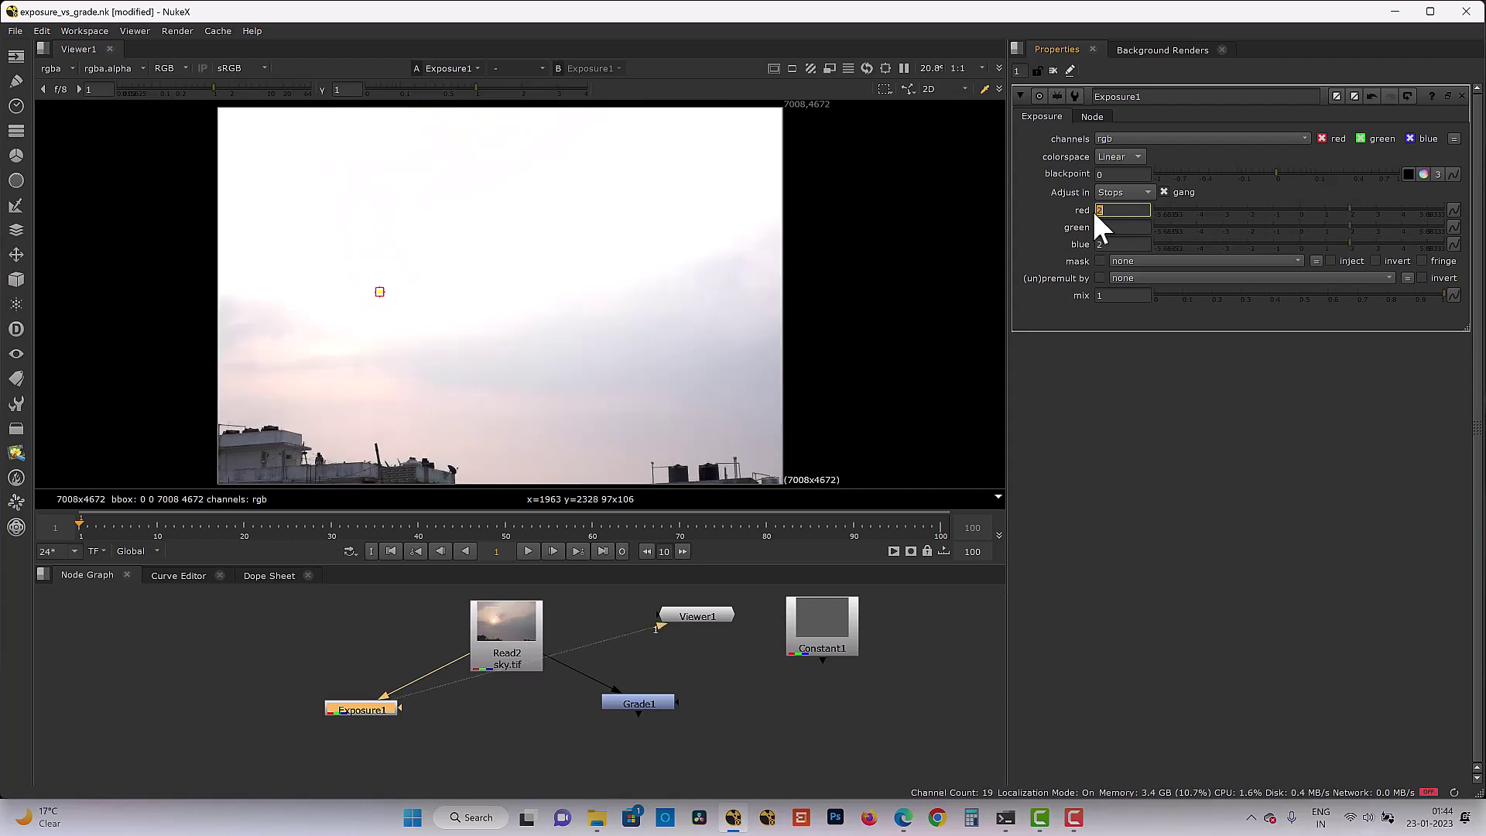
pyautogui.click(379, 292)
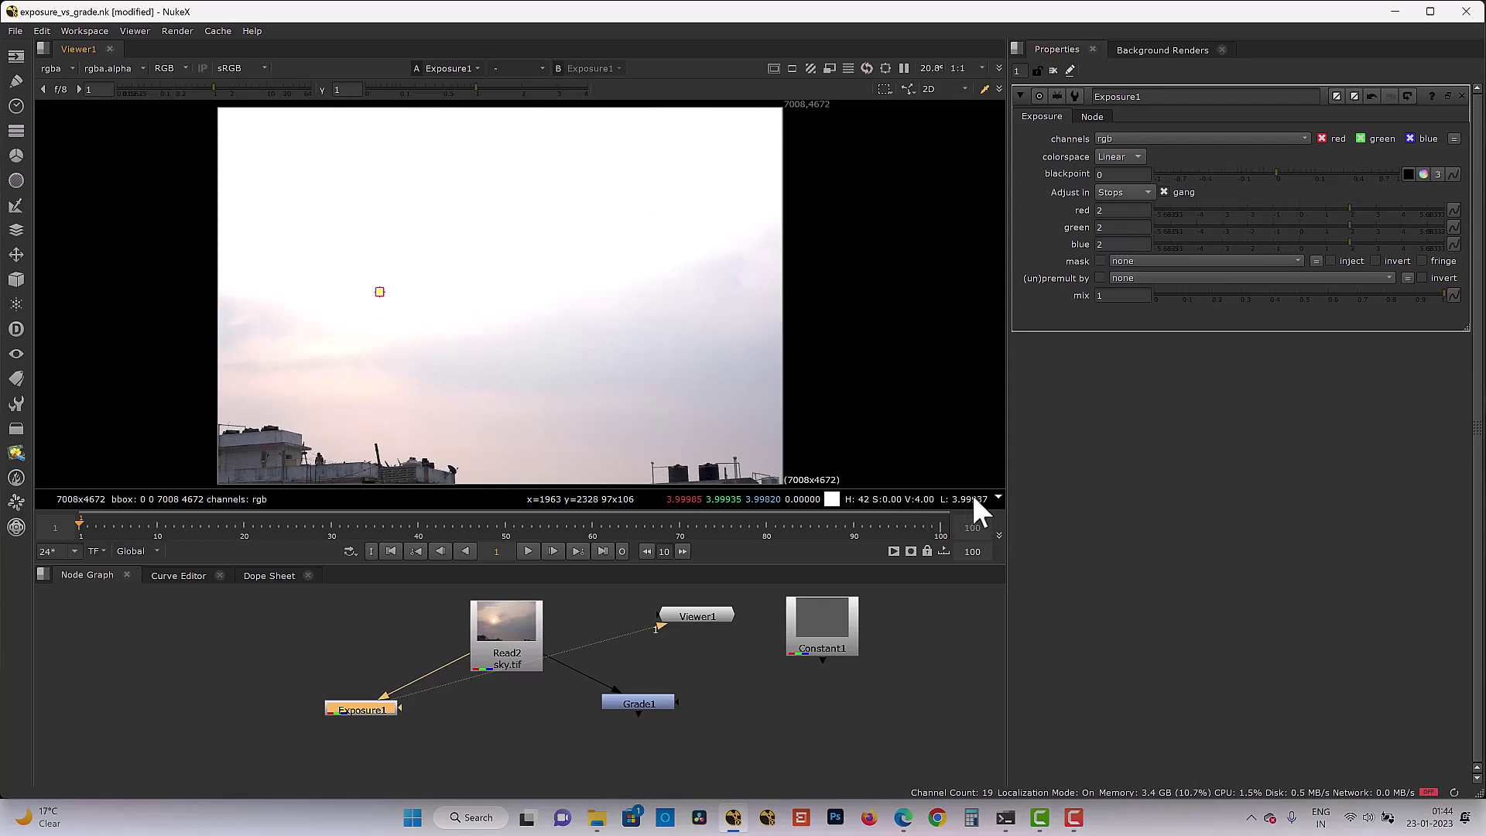
pyautogui.moveTo(976, 500)
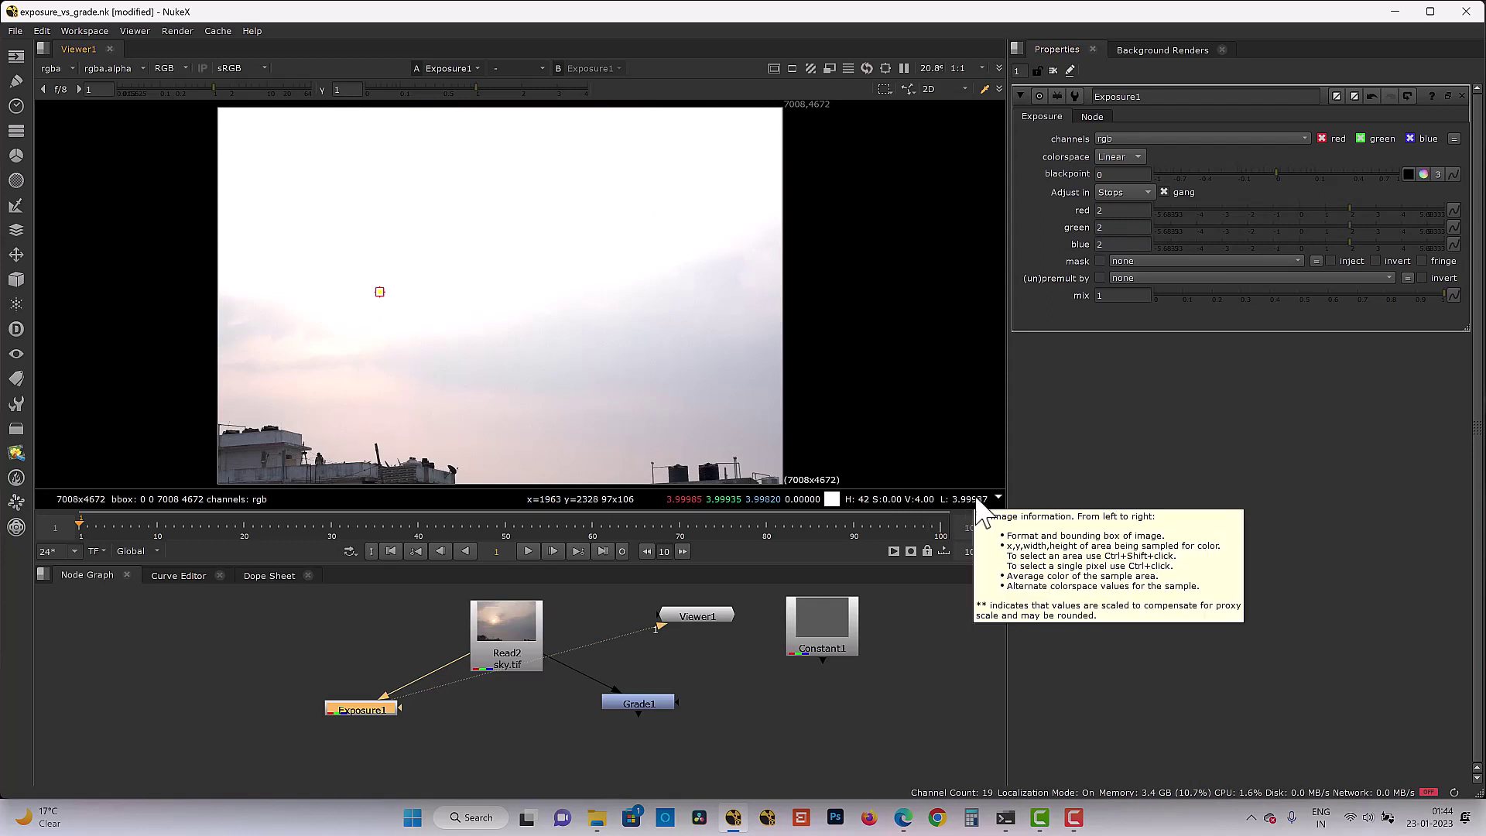
# View the Constant node and attach a RotoPaint node to it
pyautogui.doubleClick(657, 703)
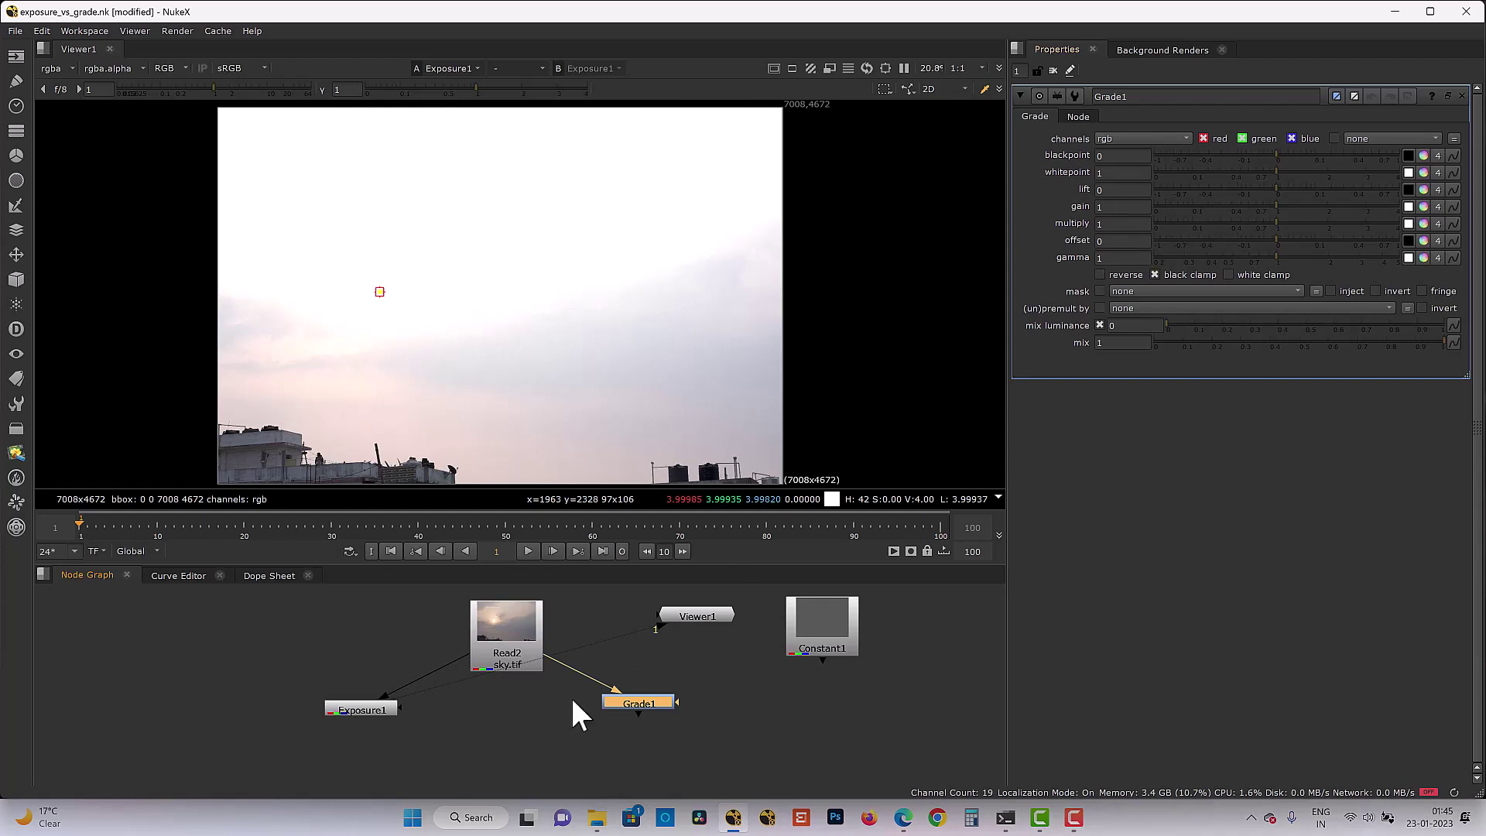
pyautogui.click(829, 633)
pyautogui.press('1')
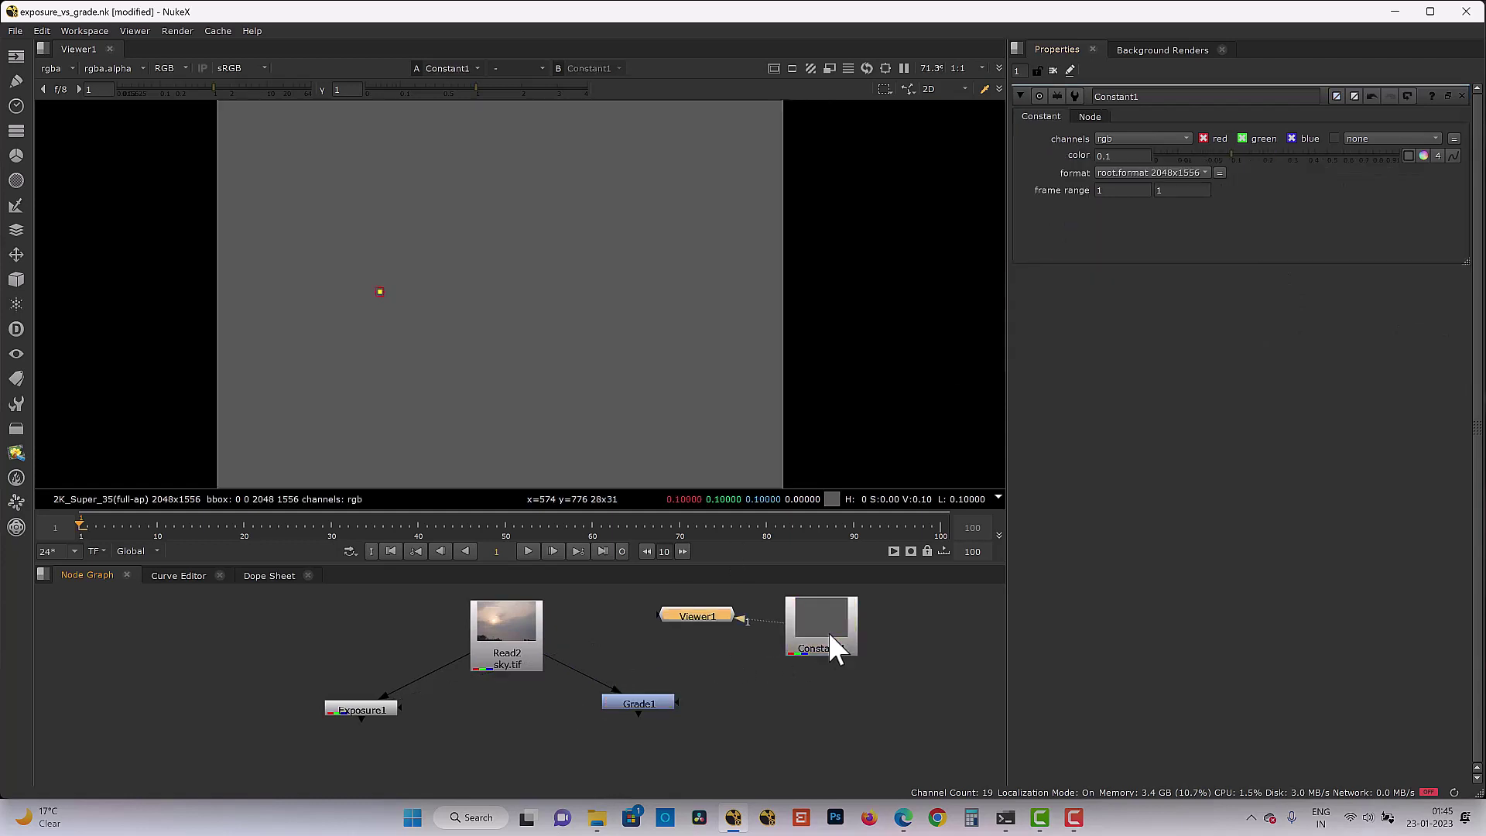
pyautogui.press('p')
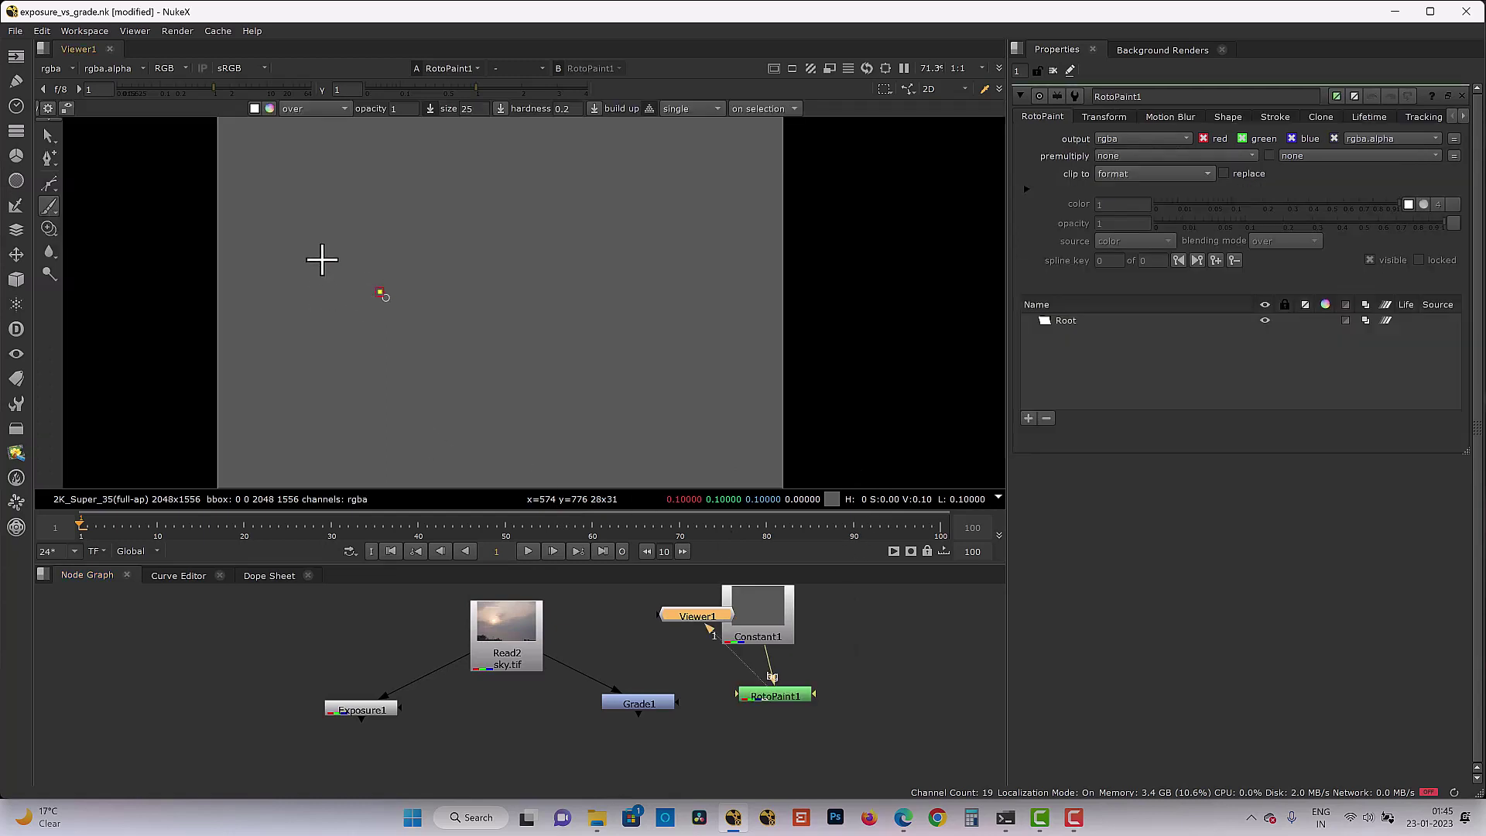
# Paint the formula "2^exposure (stops) = Multiply (Grade)" on the grey constant, with the example "2^1 = 2" below it
pyautogui.moveTo(297, 246); pyautogui.dragTo(317, 268)
pyautogui.moveTo(302, 211); pyautogui.dragTo(312, 220)
pyautogui.moveTo(315, 202); pyautogui.dragTo(329, 220)
pyautogui.moveTo(328, 203)
pyautogui.mouseDown()
pyautogui.moveTo(315, 220)
pyautogui.moveTo(336, 226)
pyautogui.mouseUp()
pyautogui.moveTo(339, 206)
pyautogui.mouseDown()
pyautogui.moveTo(387, 218)
pyautogui.moveTo(450, 191)
pyautogui.moveTo(460, 211)
pyautogui.moveTo(534, 188)
pyautogui.mouseUp()
pyautogui.moveTo(533, 164)
pyautogui.mouseDown()
pyautogui.moveTo(510, 247)
pyautogui.moveTo(578, 246)
pyautogui.moveTo(603, 226)
pyautogui.moveTo(619, 245)
pyautogui.moveTo(631, 206)
pyautogui.mouseUp()
pyautogui.moveTo(642, 221)
pyautogui.mouseDown()
pyautogui.moveTo(654, 249)
pyautogui.moveTo(657, 237)
pyautogui.moveTo(702, 250)
pyautogui.moveTo(651, 282)
pyautogui.moveTo(701, 259)
pyautogui.mouseUp()
pyautogui.click(644, 209)
pyautogui.moveTo(706, 260); pyautogui.dragTo(757, 267)
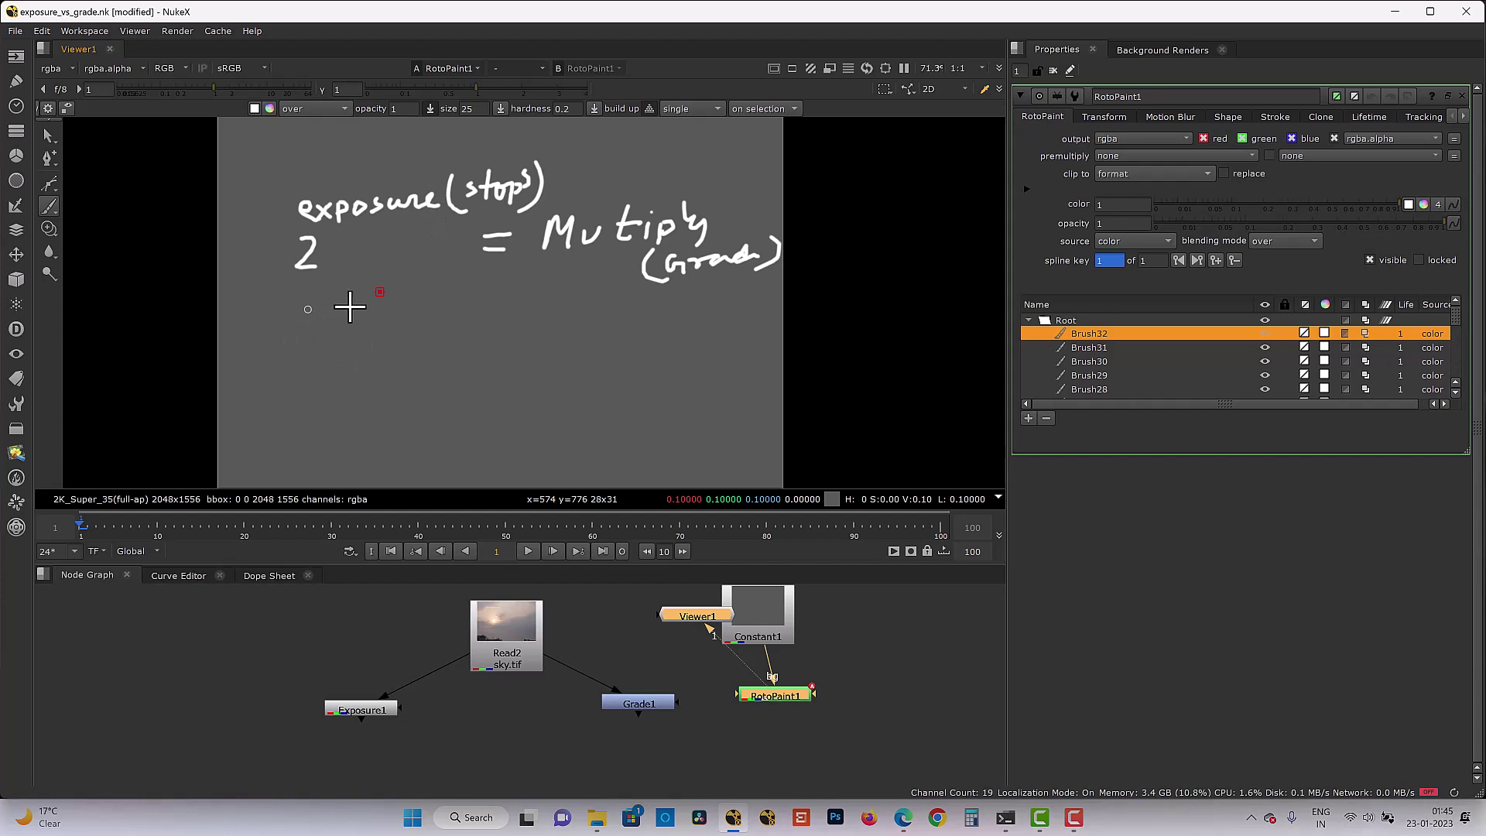
pyautogui.moveTo(330, 309)
pyautogui.mouseDown()
pyautogui.moveTo(353, 339)
pyautogui.moveTo(355, 307)
pyautogui.moveTo(400, 318)
pyautogui.mouseUp()
pyautogui.moveTo(385, 326); pyautogui.dragTo(431, 326)
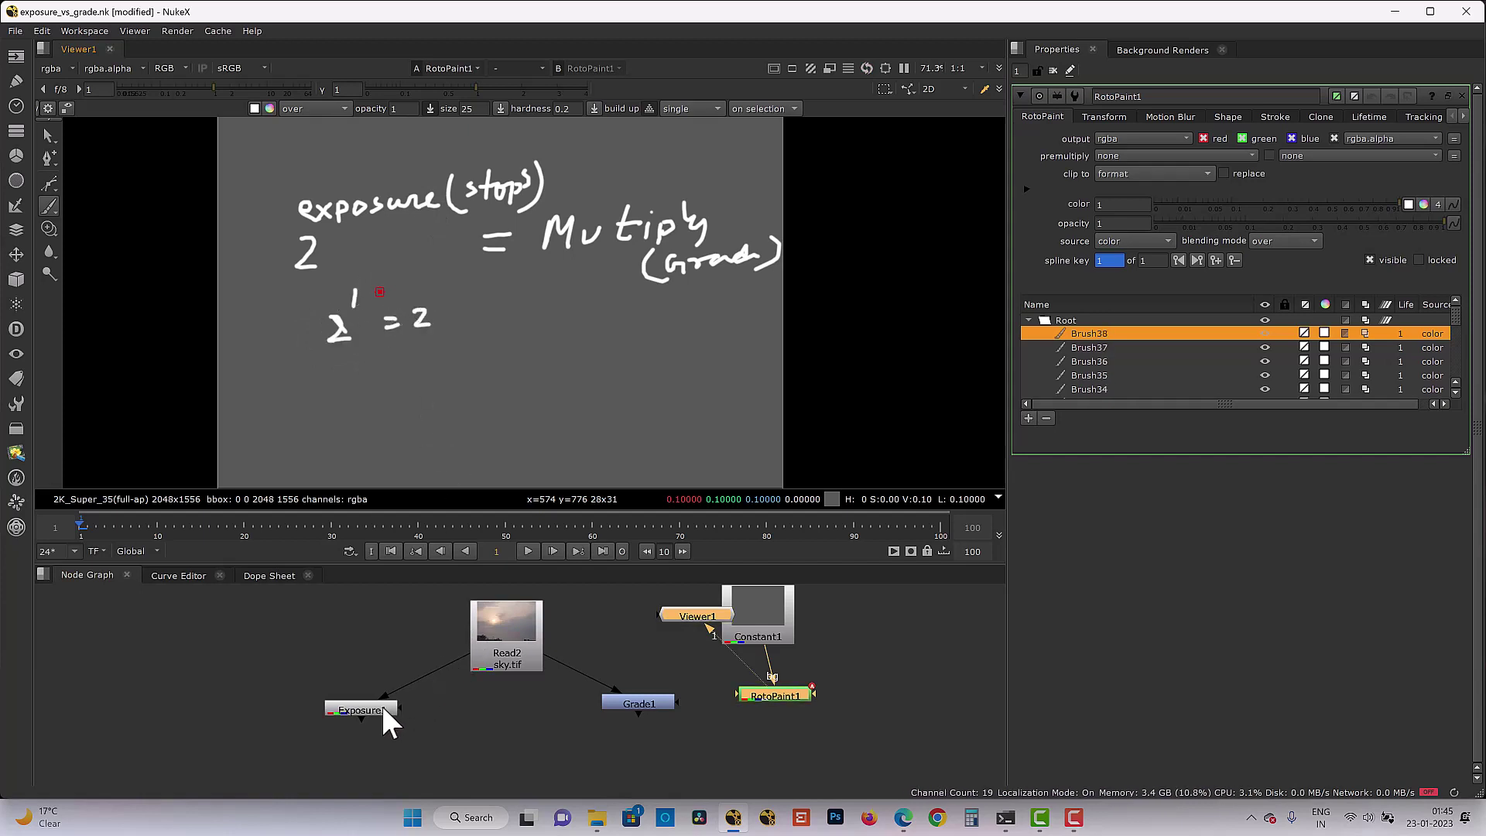
# Set the Exposure node to 1 stop and the Grade node's gain to 2, with both connected to the viewer
pyautogui.doubleClick(383, 709)
pyautogui.click(1111, 210)
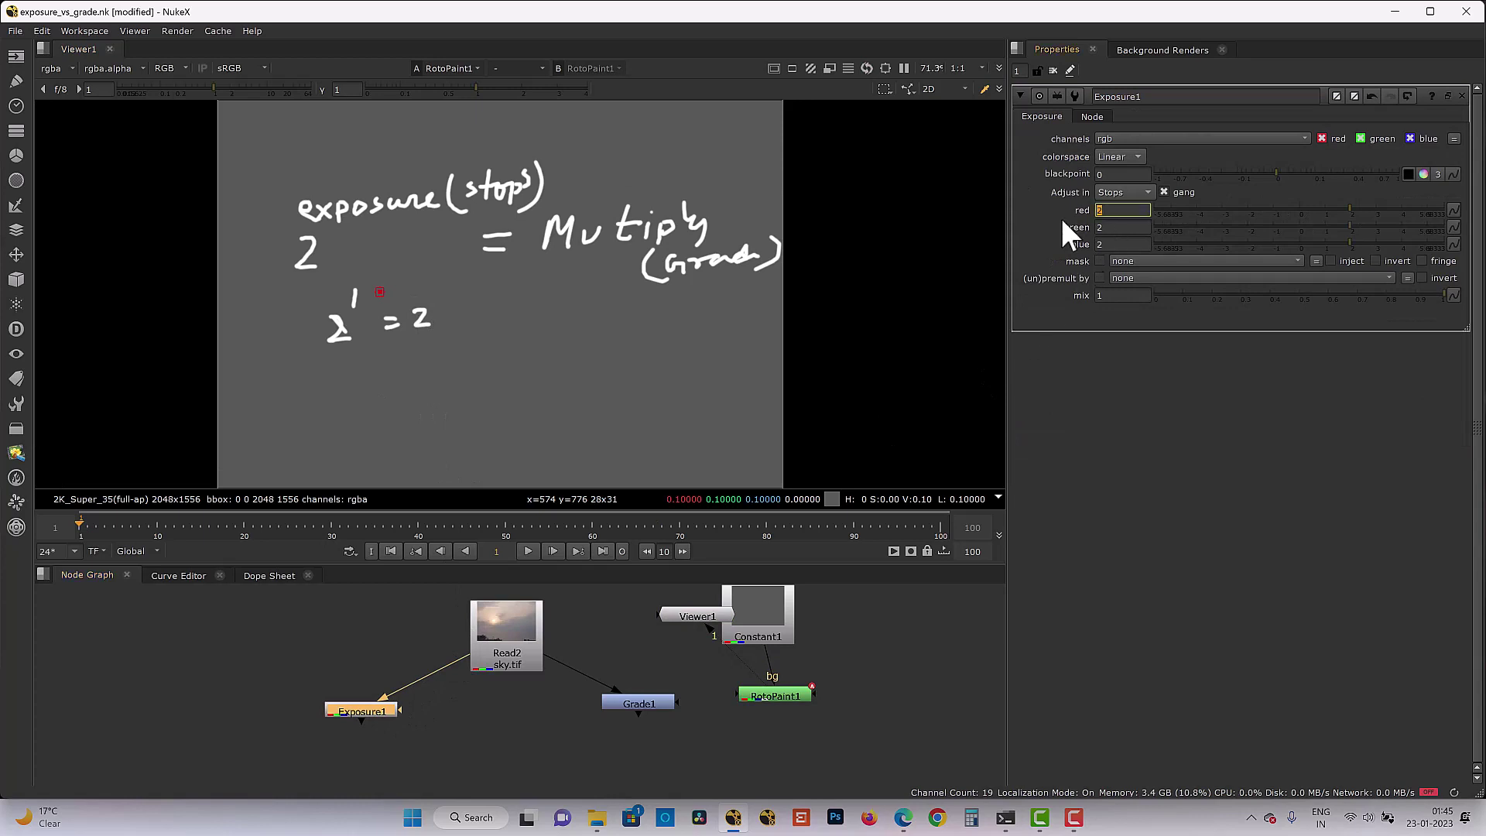
pyautogui.doubleClick(625, 700)
pyautogui.click(1107, 206)
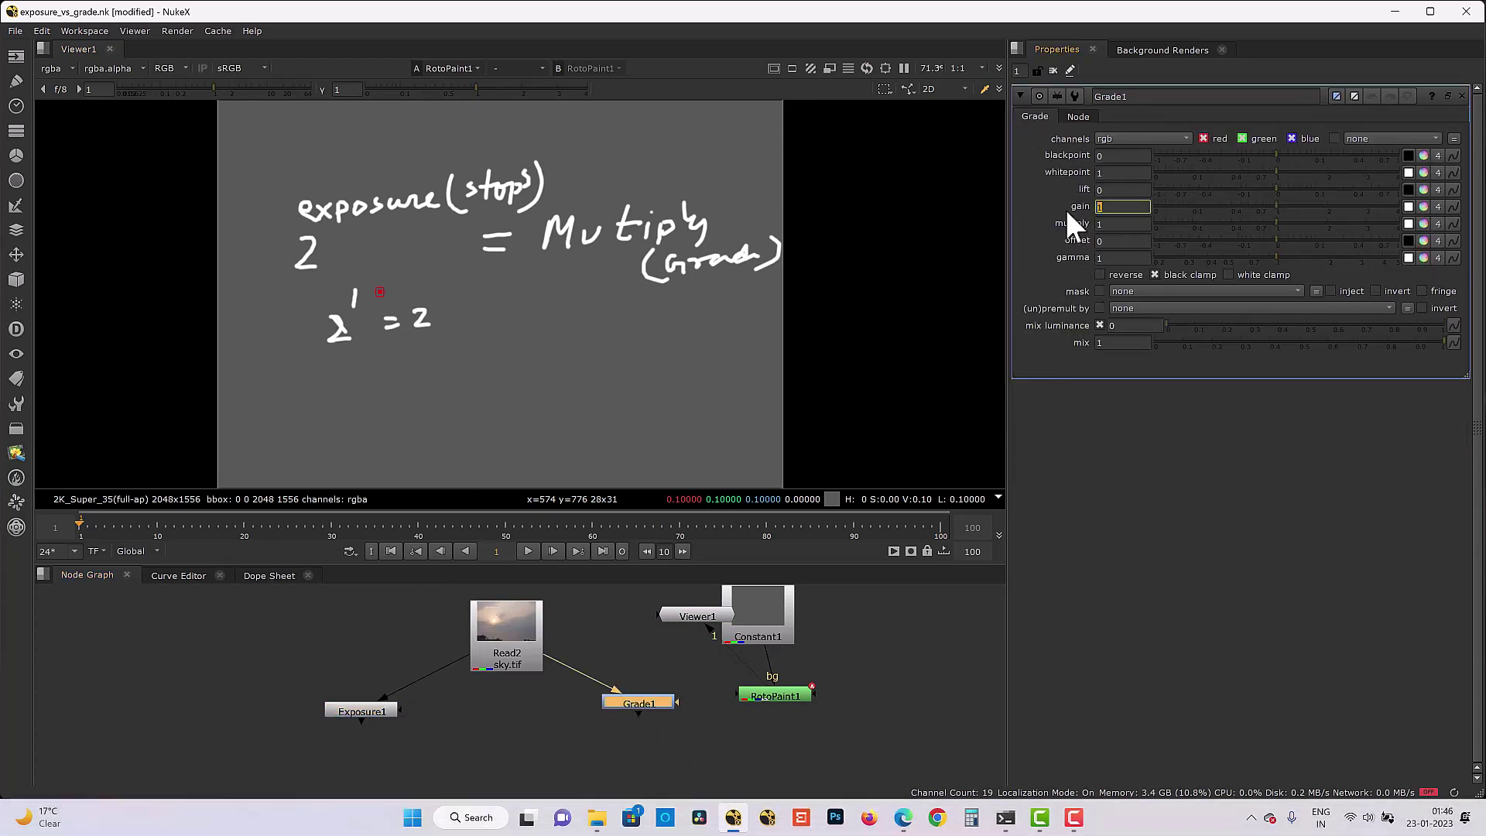
pyautogui.write('2')
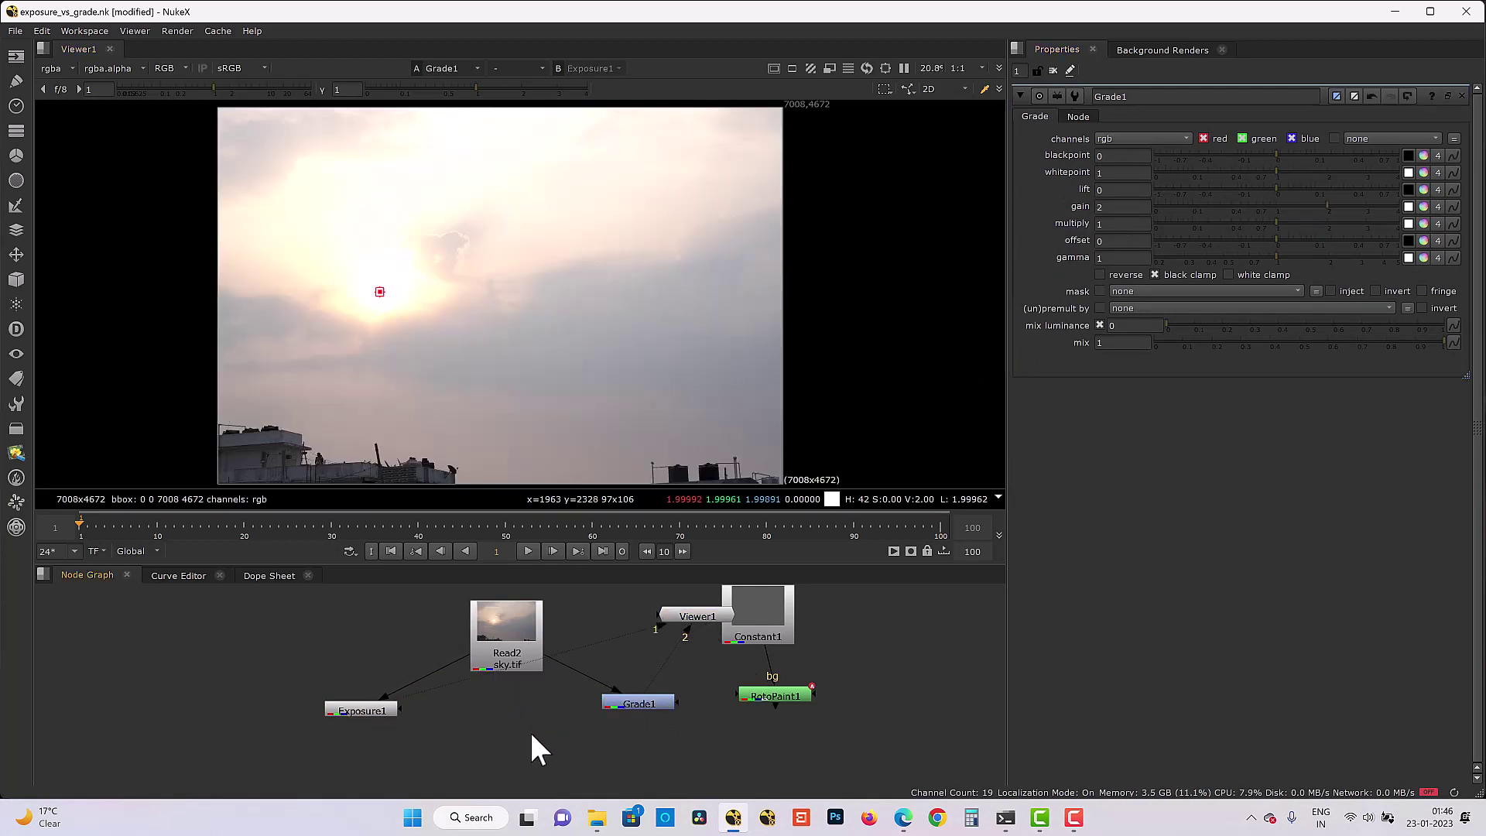
# Merge the Exposure node as A and the Grade node as B using the difference operation, and view the result
pyautogui.press('m')
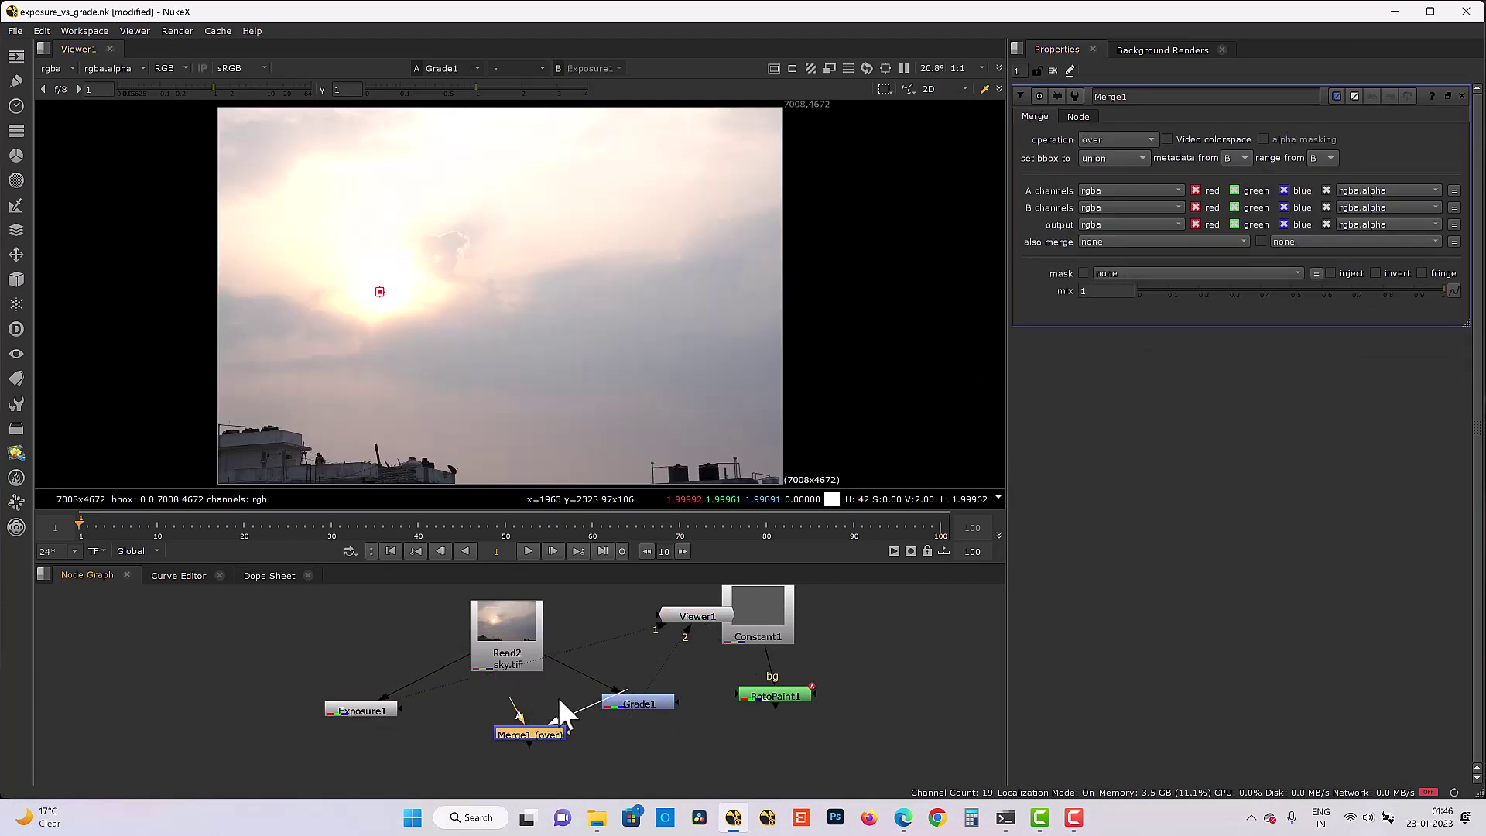
pyautogui.click(573, 706)
pyautogui.moveTo(548, 700); pyautogui.dragTo(591, 707)
pyautogui.click(534, 734)
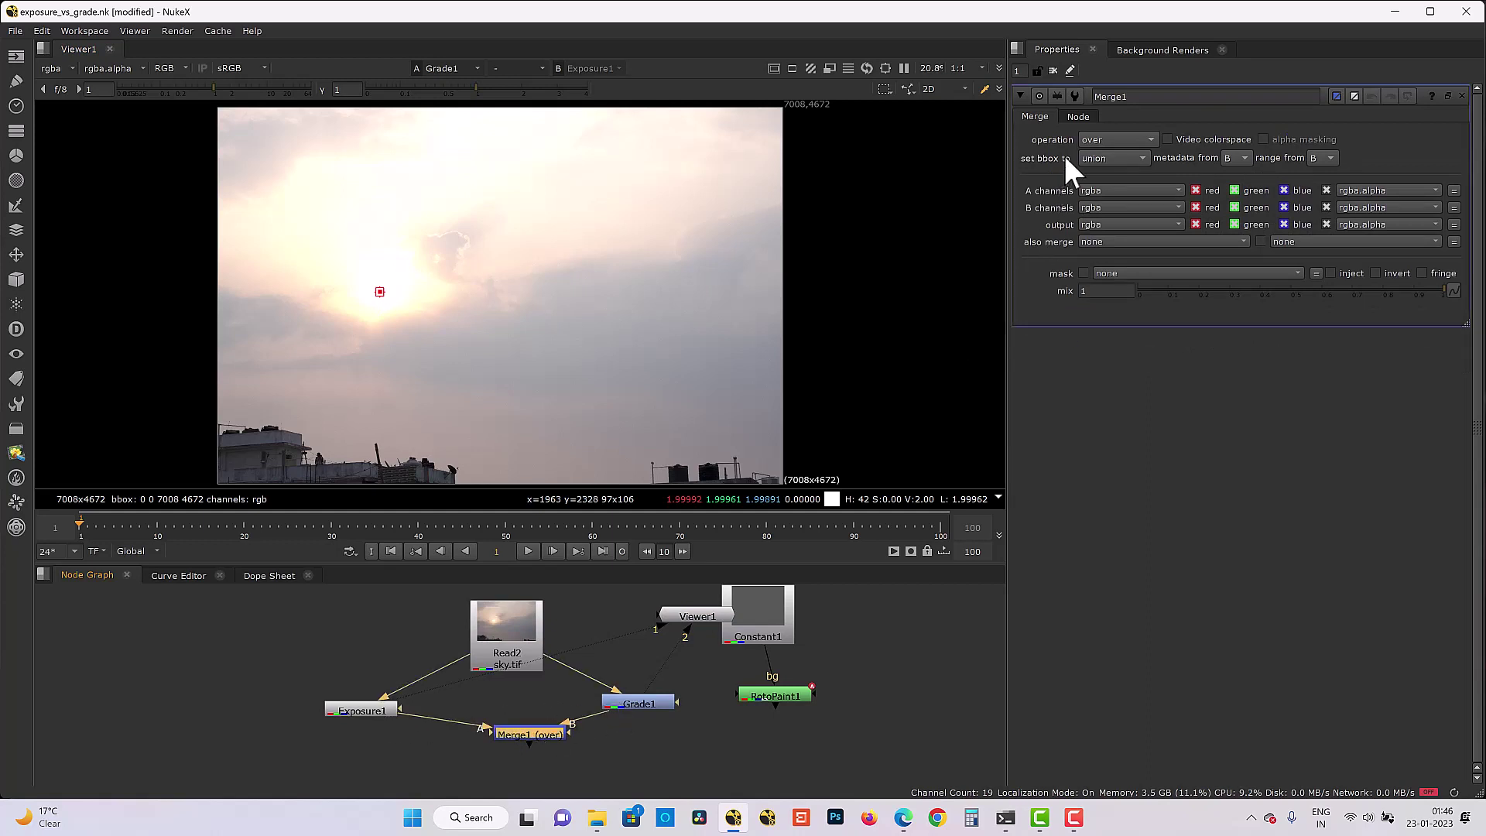
pyautogui.click(1098, 141)
pyautogui.click(1130, 109)
pyautogui.press('1')
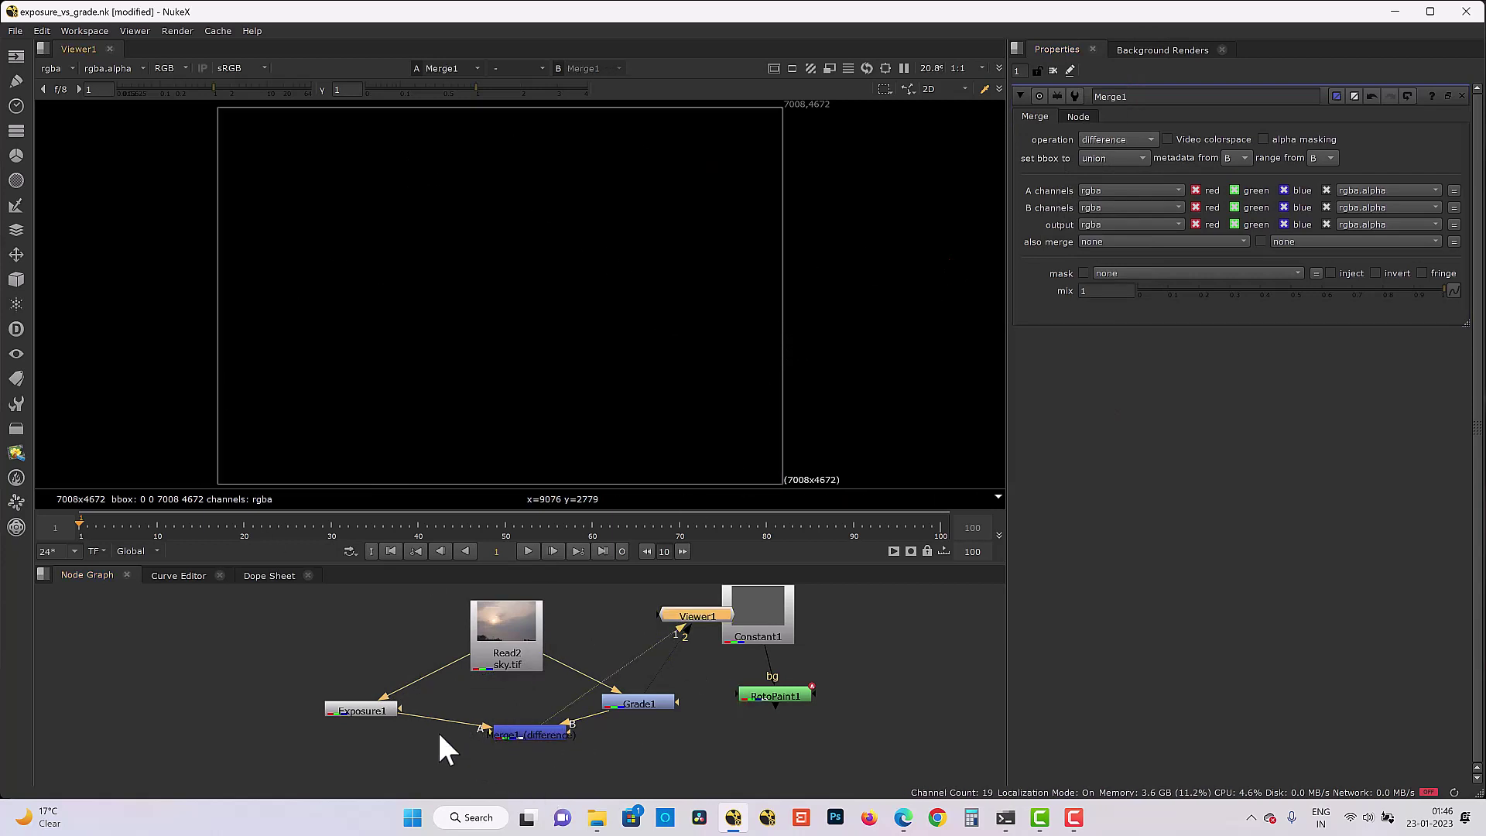
# View the RotoPaint node again and paint "2^2 = 4" under the first example
pyautogui.doubleClick(342, 712)
pyautogui.doubleClick(754, 689)
pyautogui.press('1')
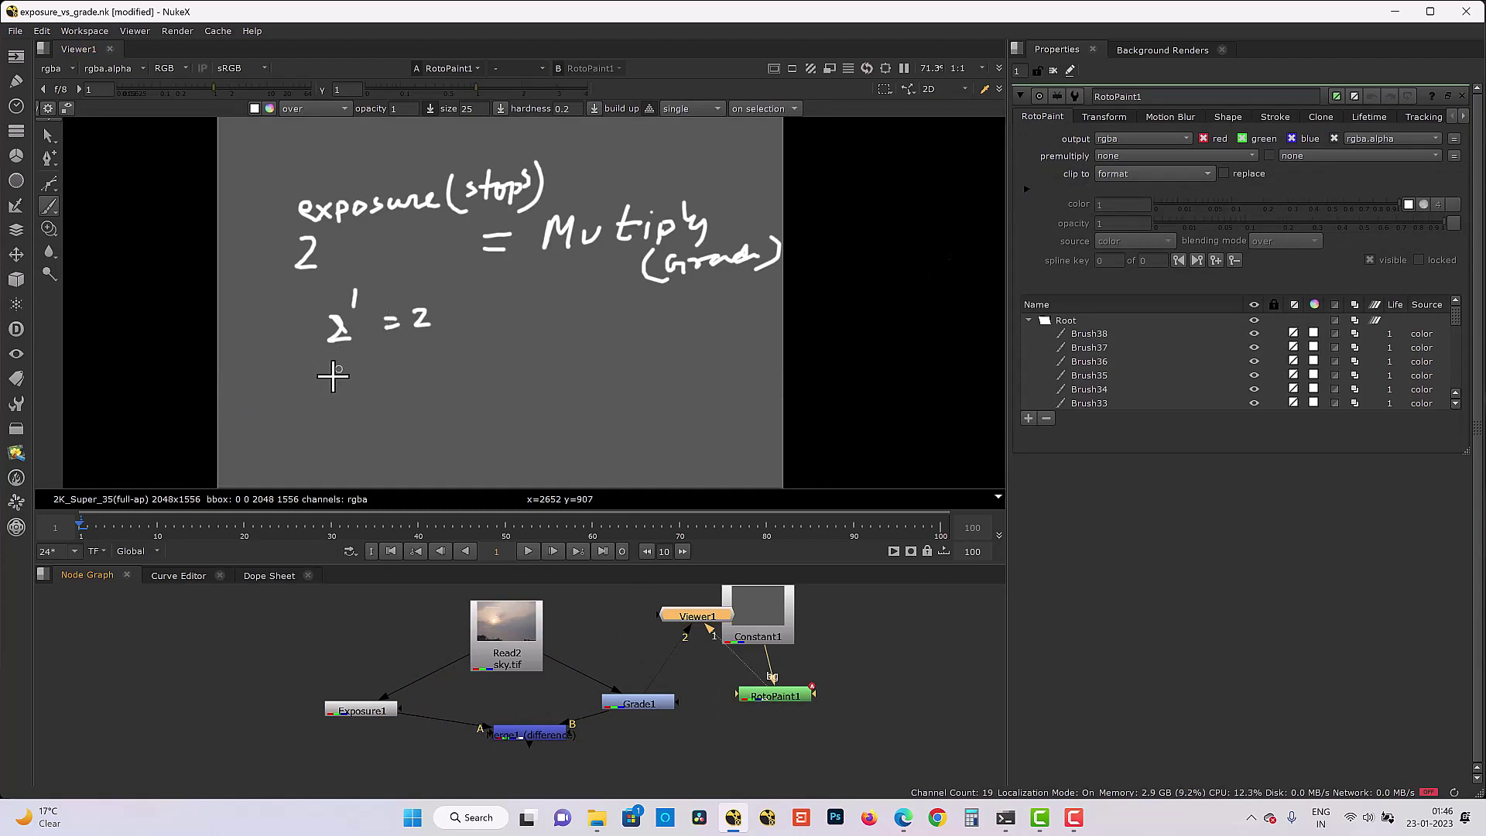
pyautogui.moveTo(332, 376); pyautogui.dragTo(345, 390)
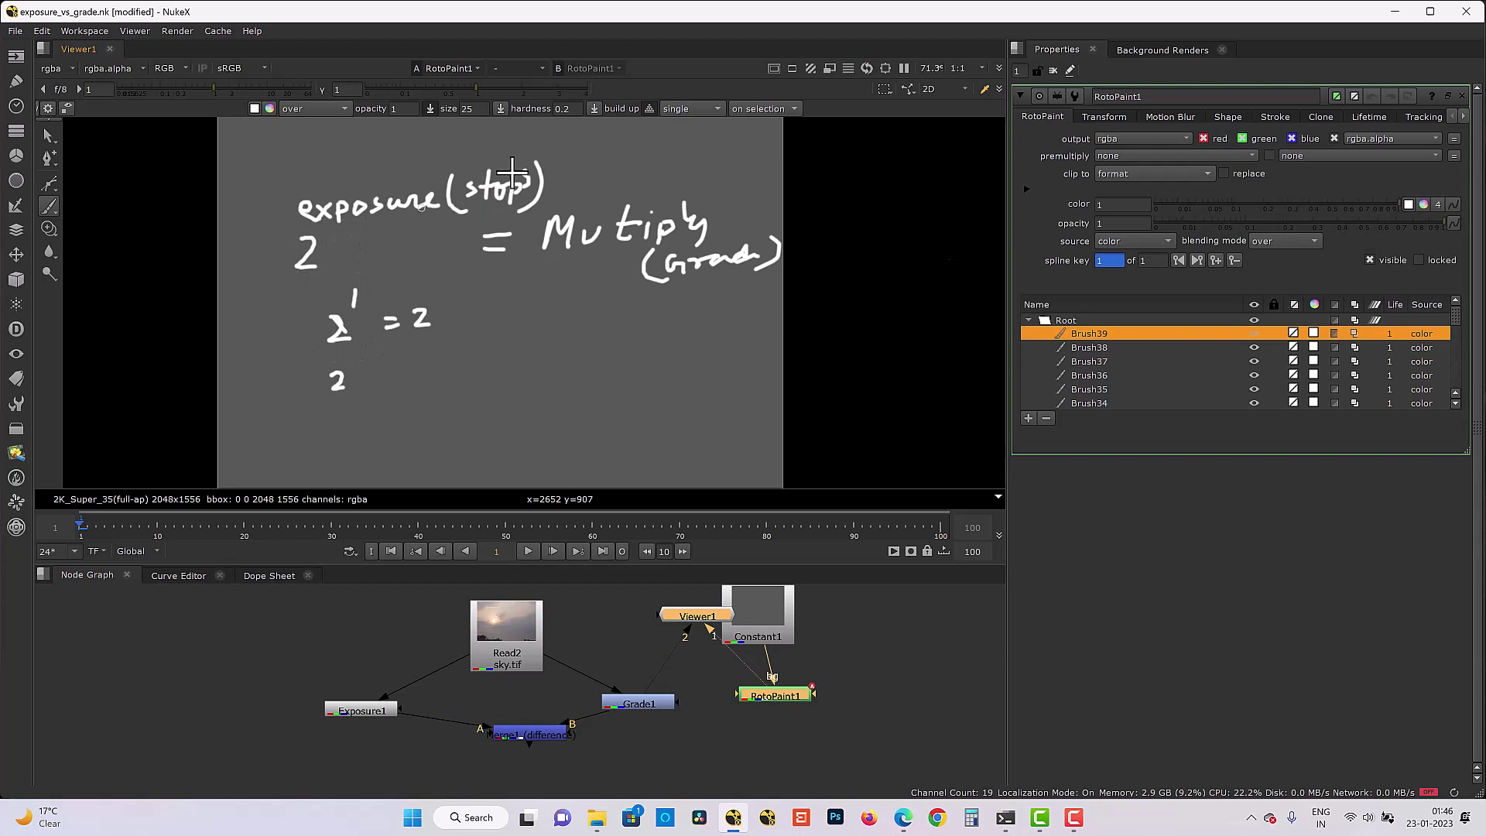
pyautogui.moveTo(350, 356); pyautogui.dragTo(383, 368)
pyautogui.moveTo(373, 375); pyautogui.dragTo(417, 383)
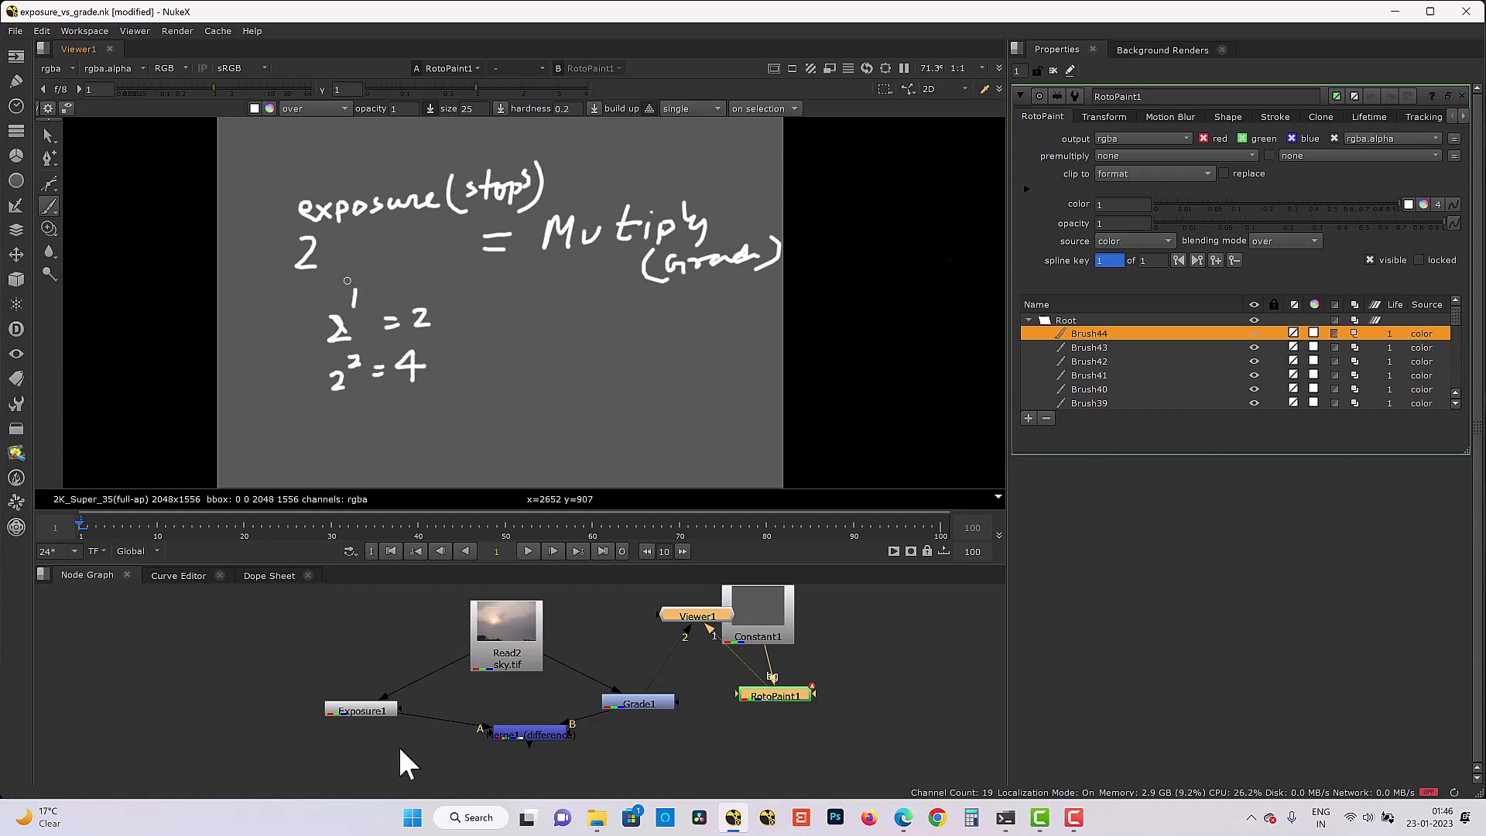
# Set the Exposure node to 2 stops and the Grade node's gain to 4
pyautogui.doubleClick(363, 711)
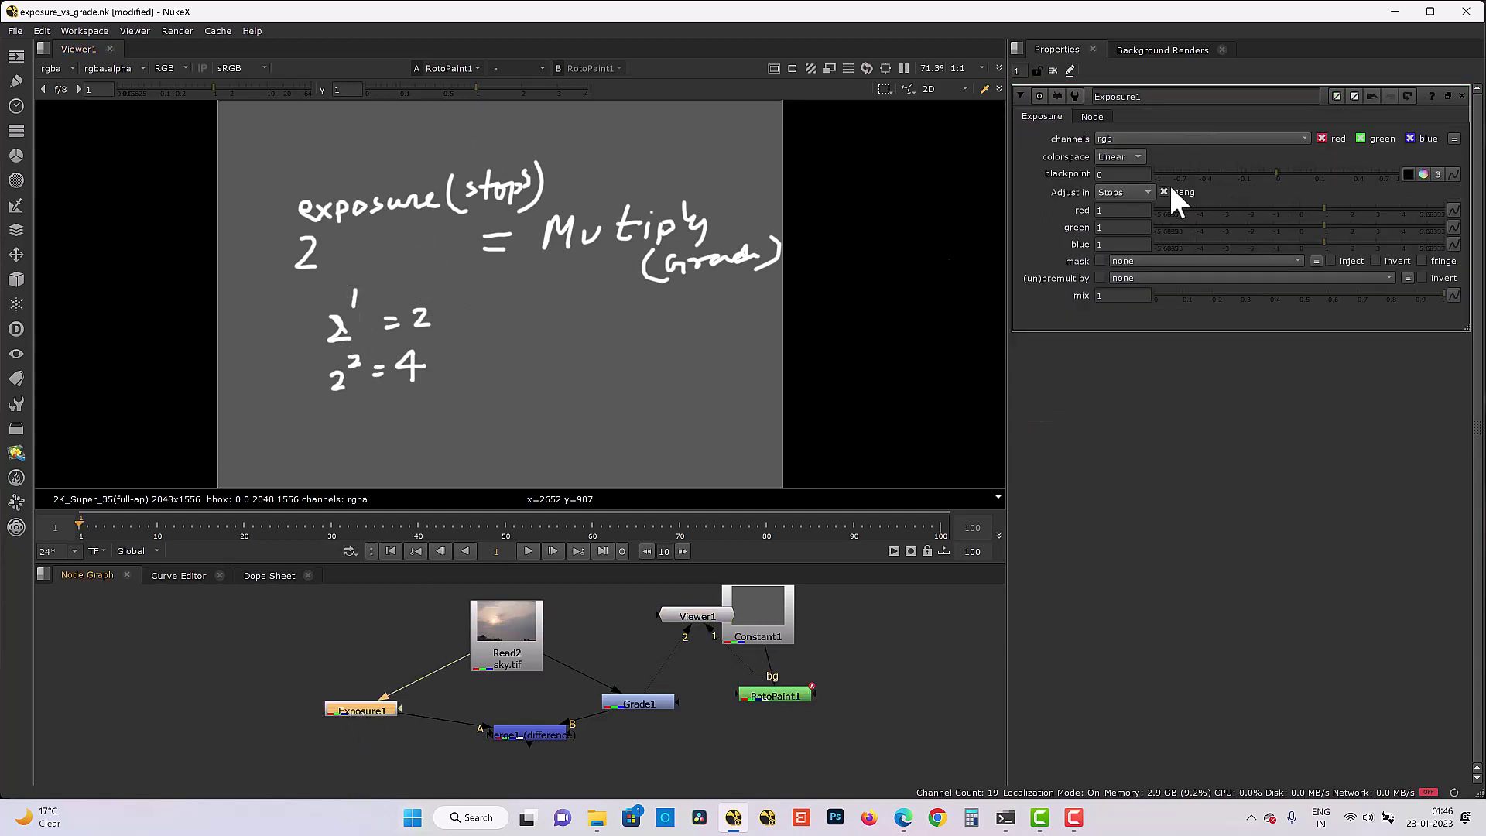
pyautogui.write('2')
pyautogui.press('Return')
pyautogui.doubleClick(649, 700)
pyautogui.press('2')
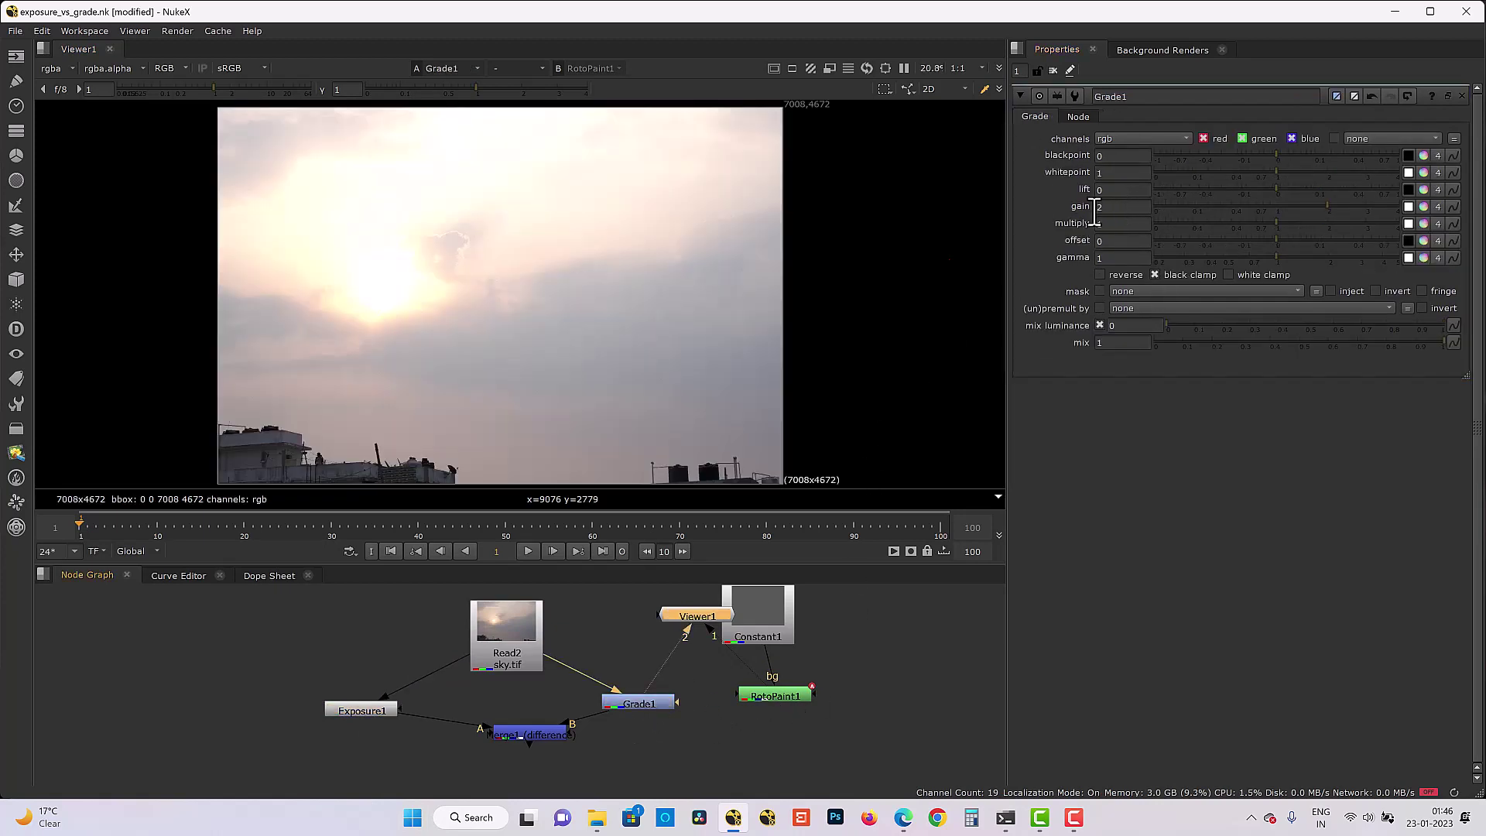
pyautogui.moveTo(1107, 207); pyautogui.dragTo(1045, 225)
pyautogui.write('4')
pyautogui.press('Return')
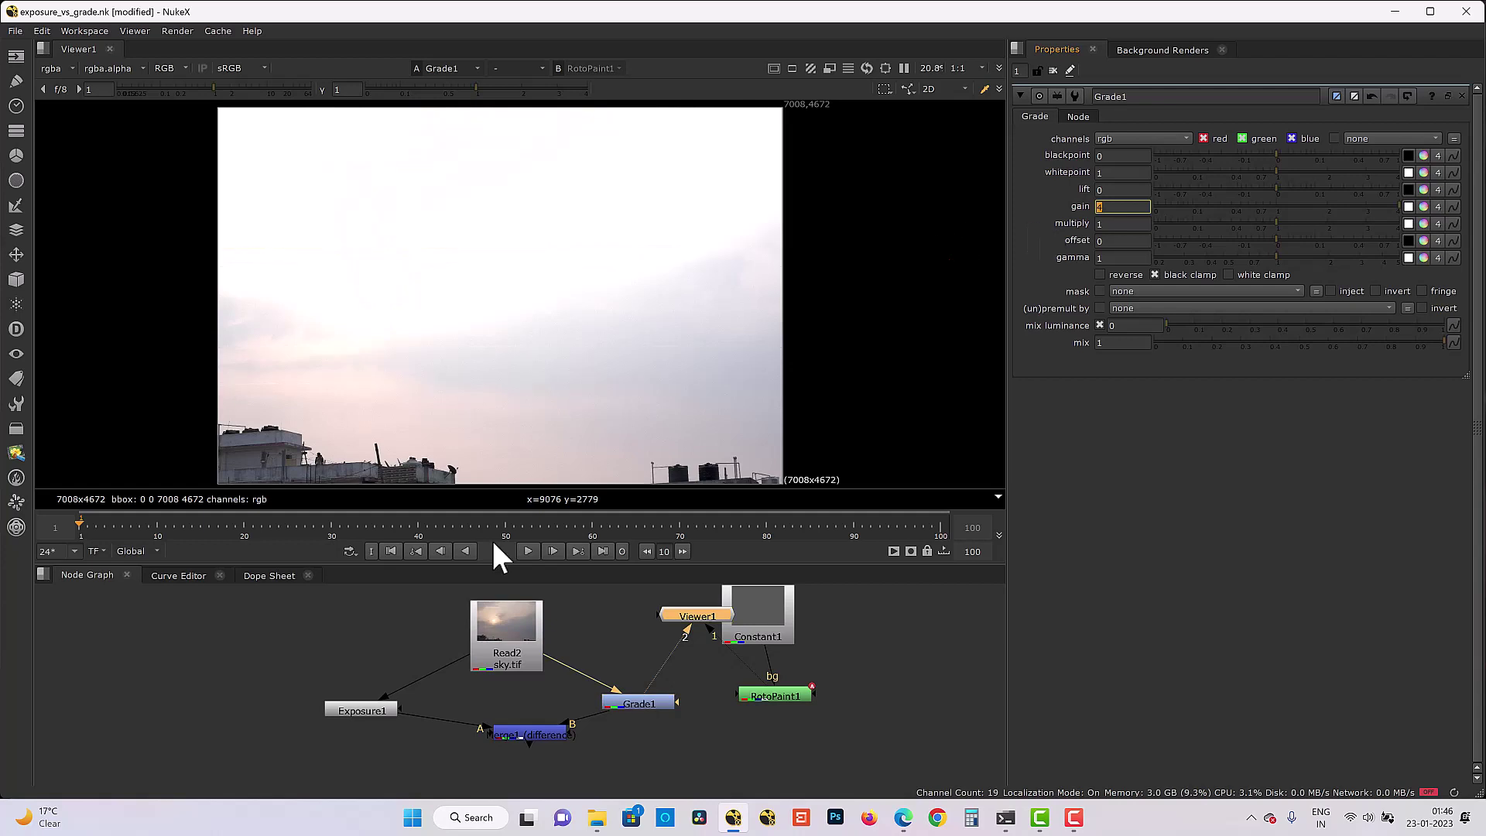
# Compare the Exposure and Grade nodes in the viewer and examine the difference merge
pyautogui.doubleClick(393, 708)
pyautogui.press('1')
pyautogui.doubleClick(657, 700)
pyautogui.press('2')
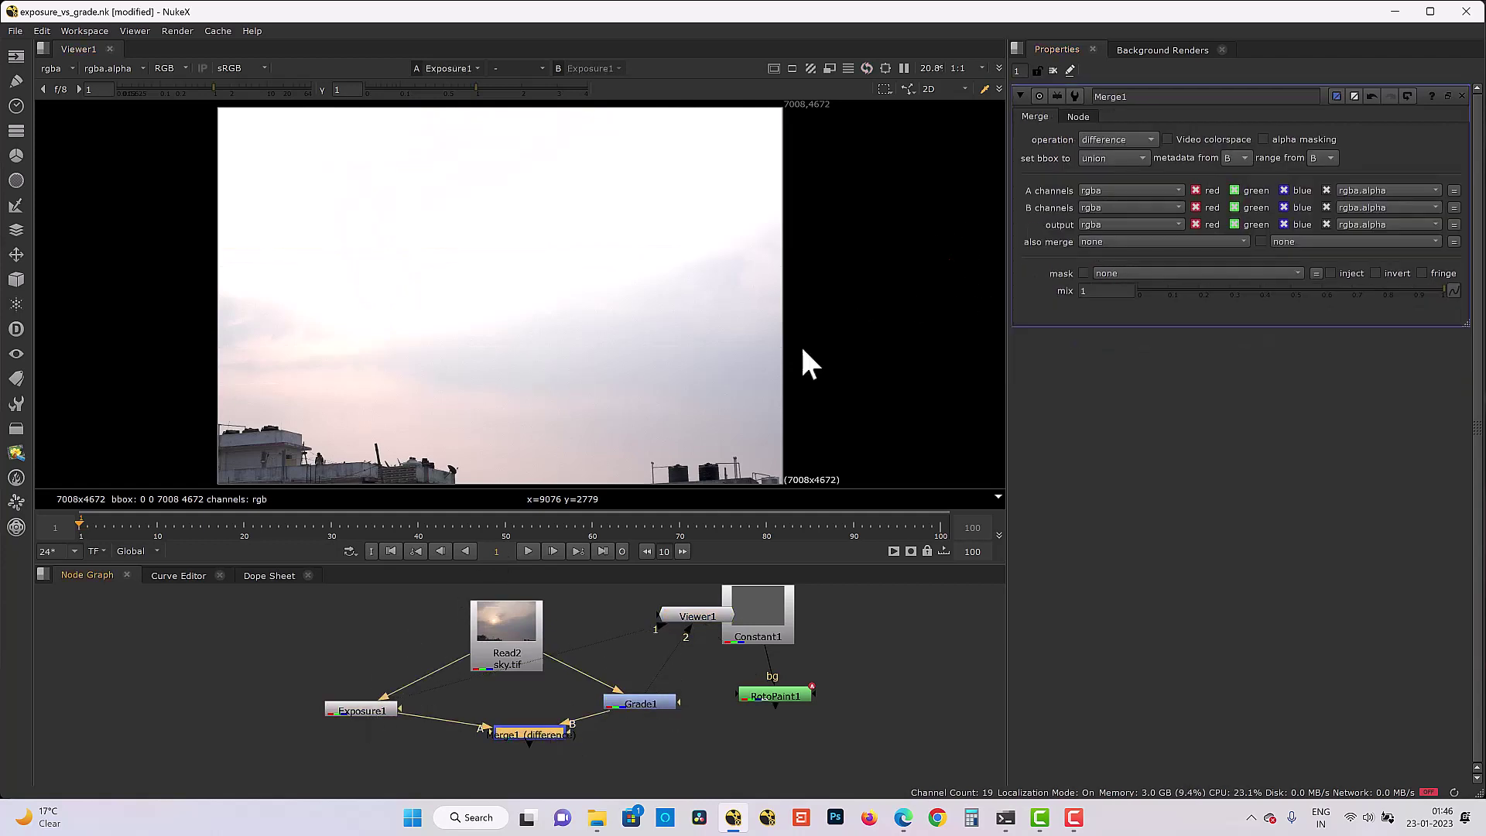
pyautogui.doubleClick(546, 731)
pyautogui.press('1')
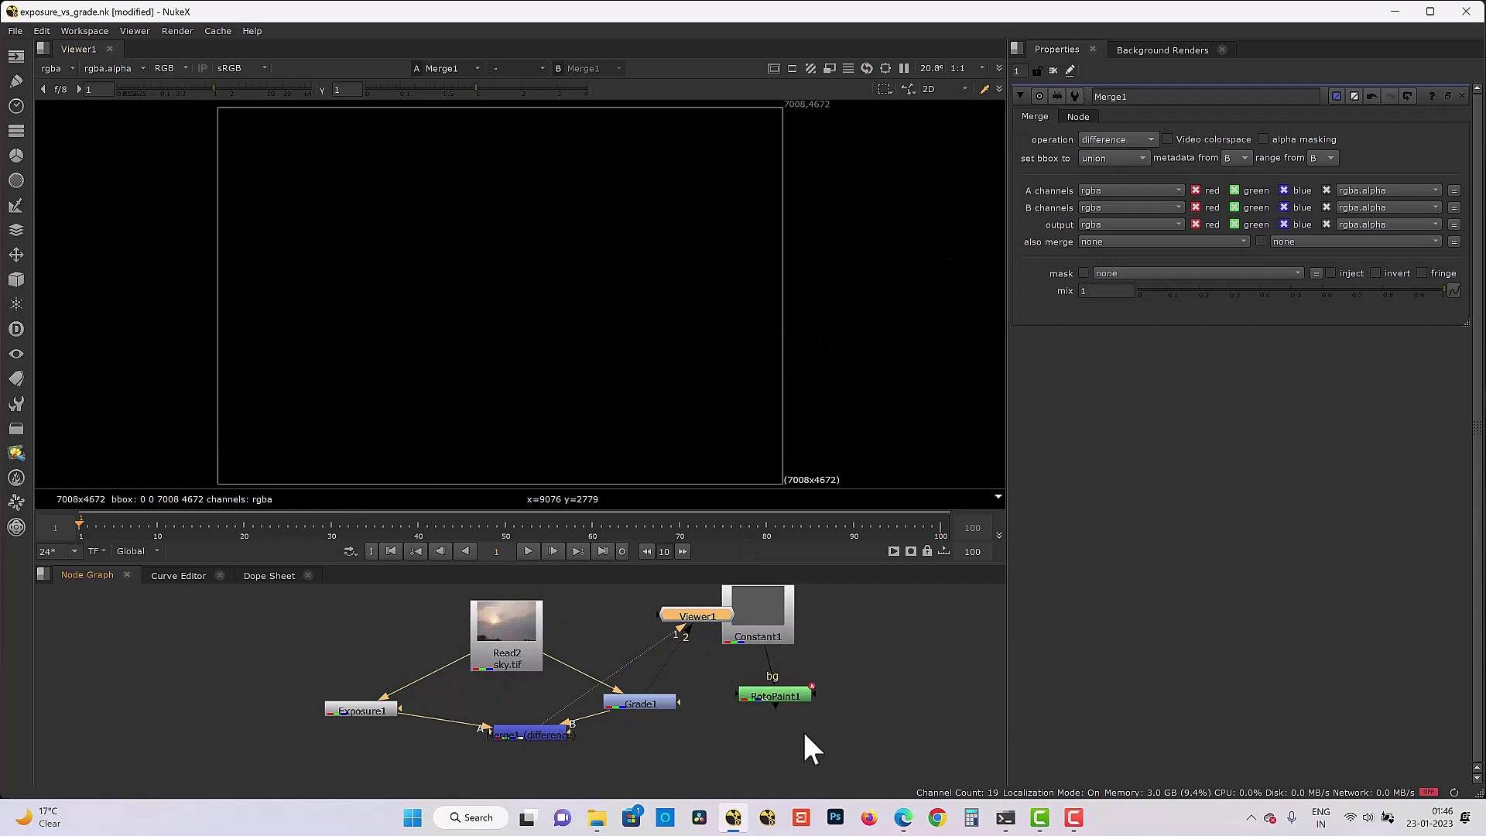
# View the RotoPaint node and paint "2^3 = 8" as the third example
pyautogui.doubleClick(796, 695)
pyautogui.press('1')
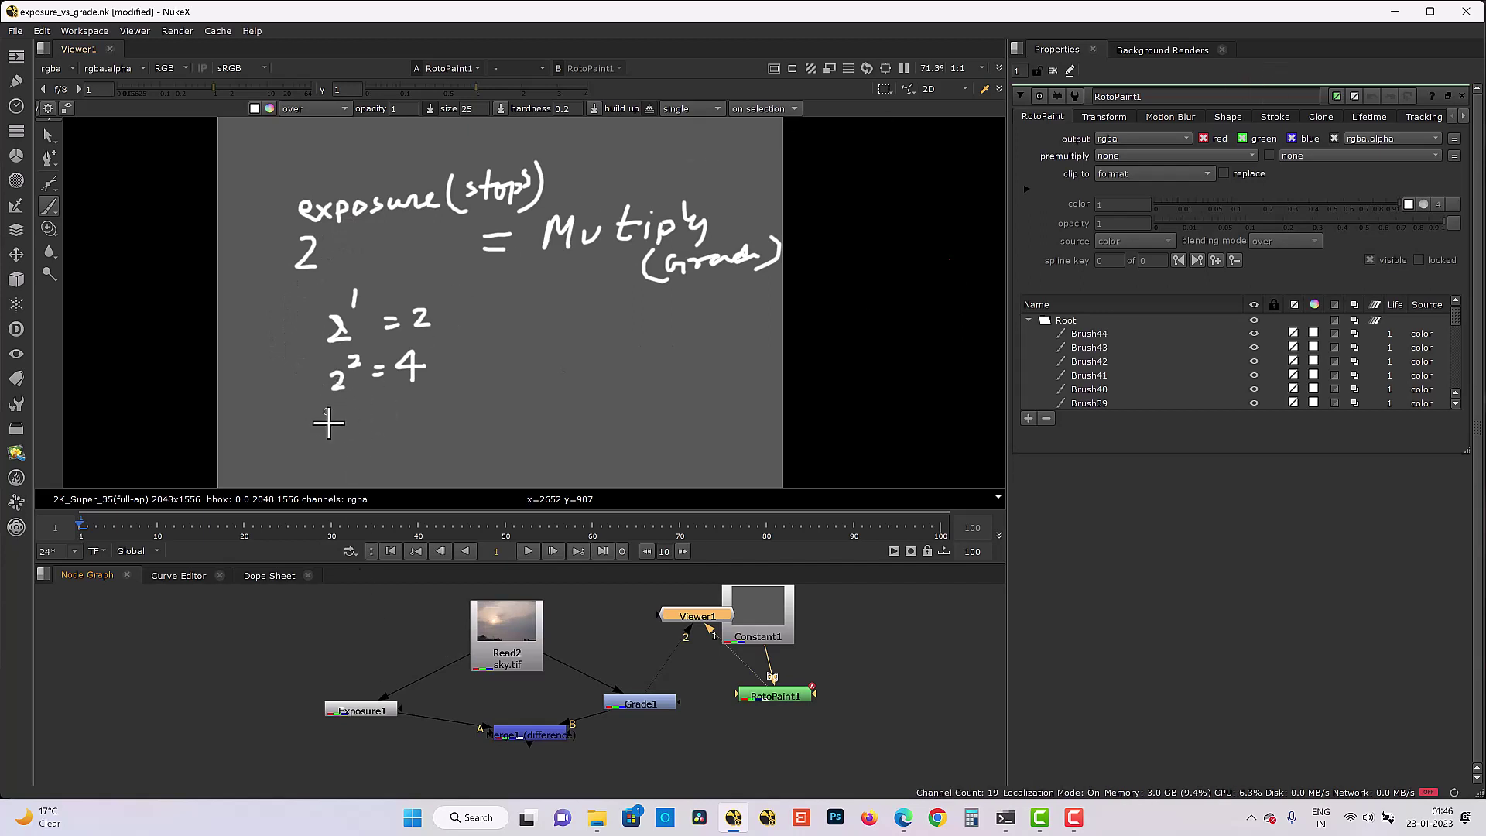
pyautogui.moveTo(332, 414)
pyautogui.mouseDown()
pyautogui.moveTo(332, 429)
pyautogui.moveTo(387, 411)
pyautogui.mouseUp()
pyautogui.moveTo(374, 421); pyautogui.dragTo(419, 401)
# Set the Exposure node's red, green and blue to 0.5 stops
pyautogui.doubleClick(375, 709)
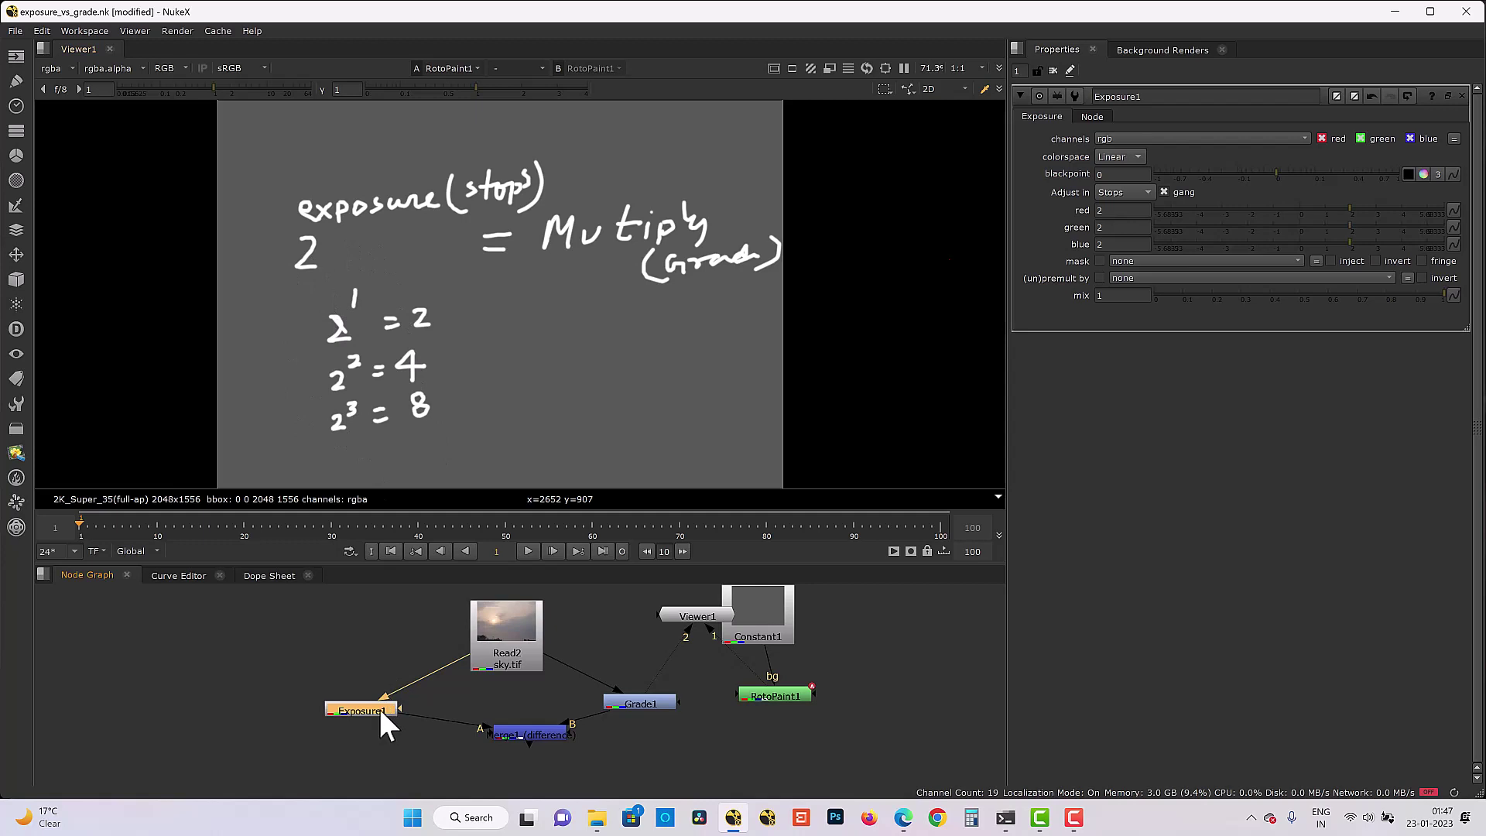
pyautogui.click(1115, 210)
pyautogui.write('0.5')
pyautogui.press('Return')
# Paint "2^0.5 =" beside the existing examples on the RotoPaint canvas
pyautogui.scroll(-2, 891, 301)
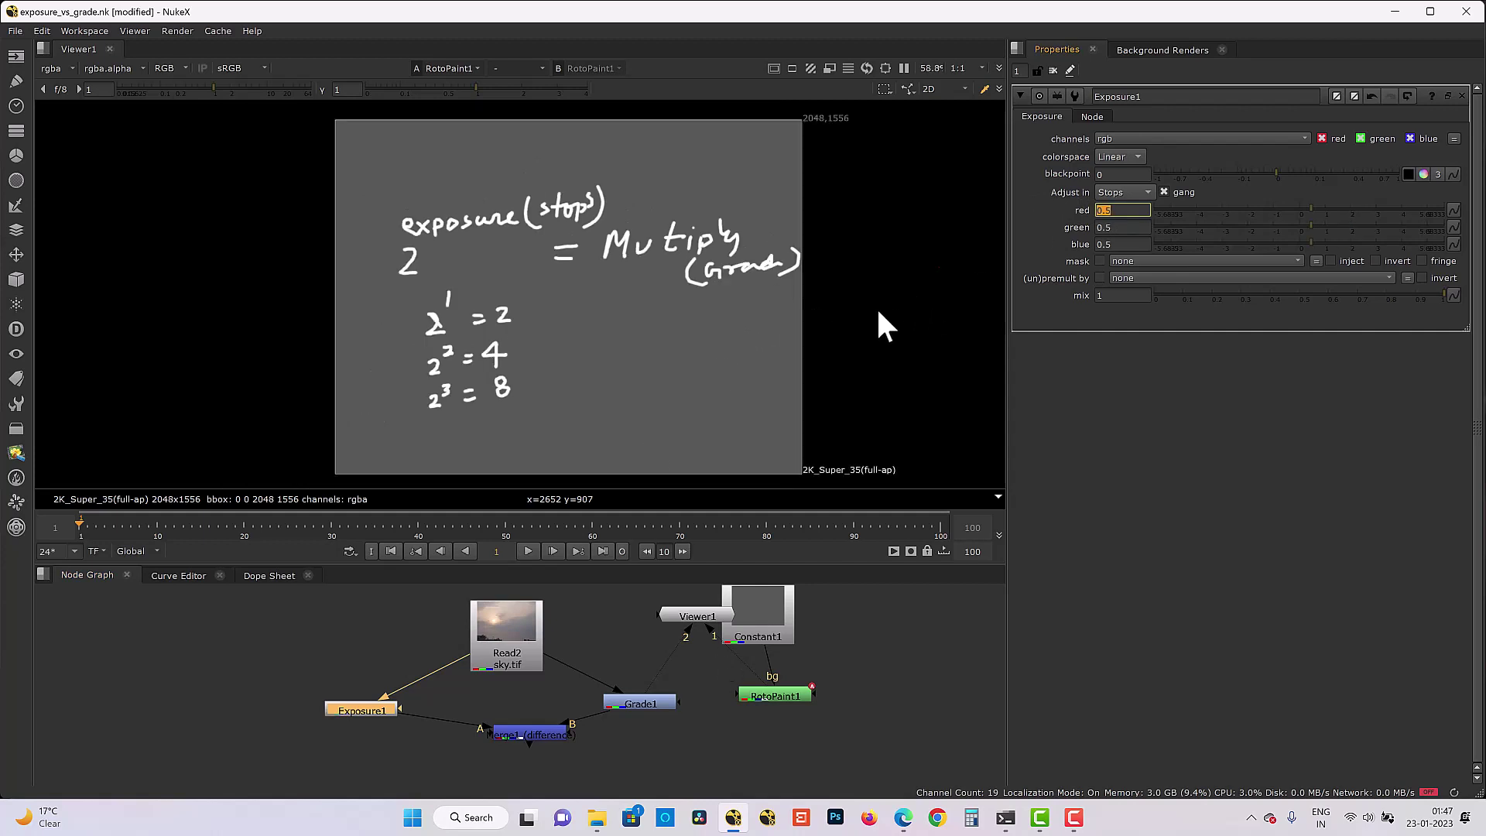
pyautogui.moveTo(870, 306); pyautogui.dragTo(826, 310, button='middle')
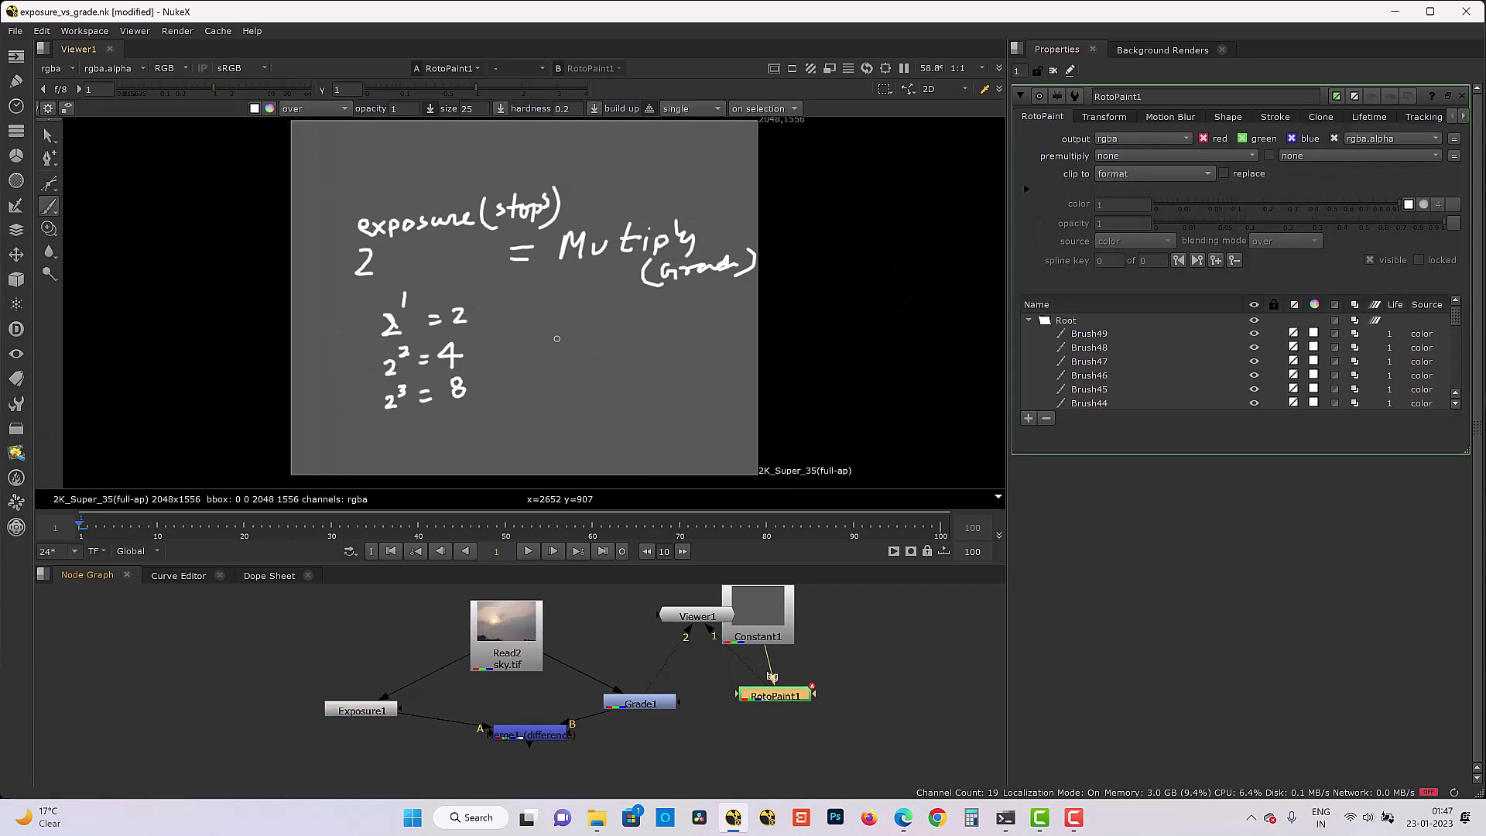
pyautogui.moveTo(555, 341)
pyautogui.mouseDown()
pyautogui.moveTo(571, 350)
pyautogui.moveTo(572, 324)
pyautogui.moveTo(607, 315)
pyautogui.moveTo(619, 339)
pyautogui.mouseUp()
pyautogui.click(586, 327)
pyautogui.moveTo(611, 351); pyautogui.dragTo(618, 350)
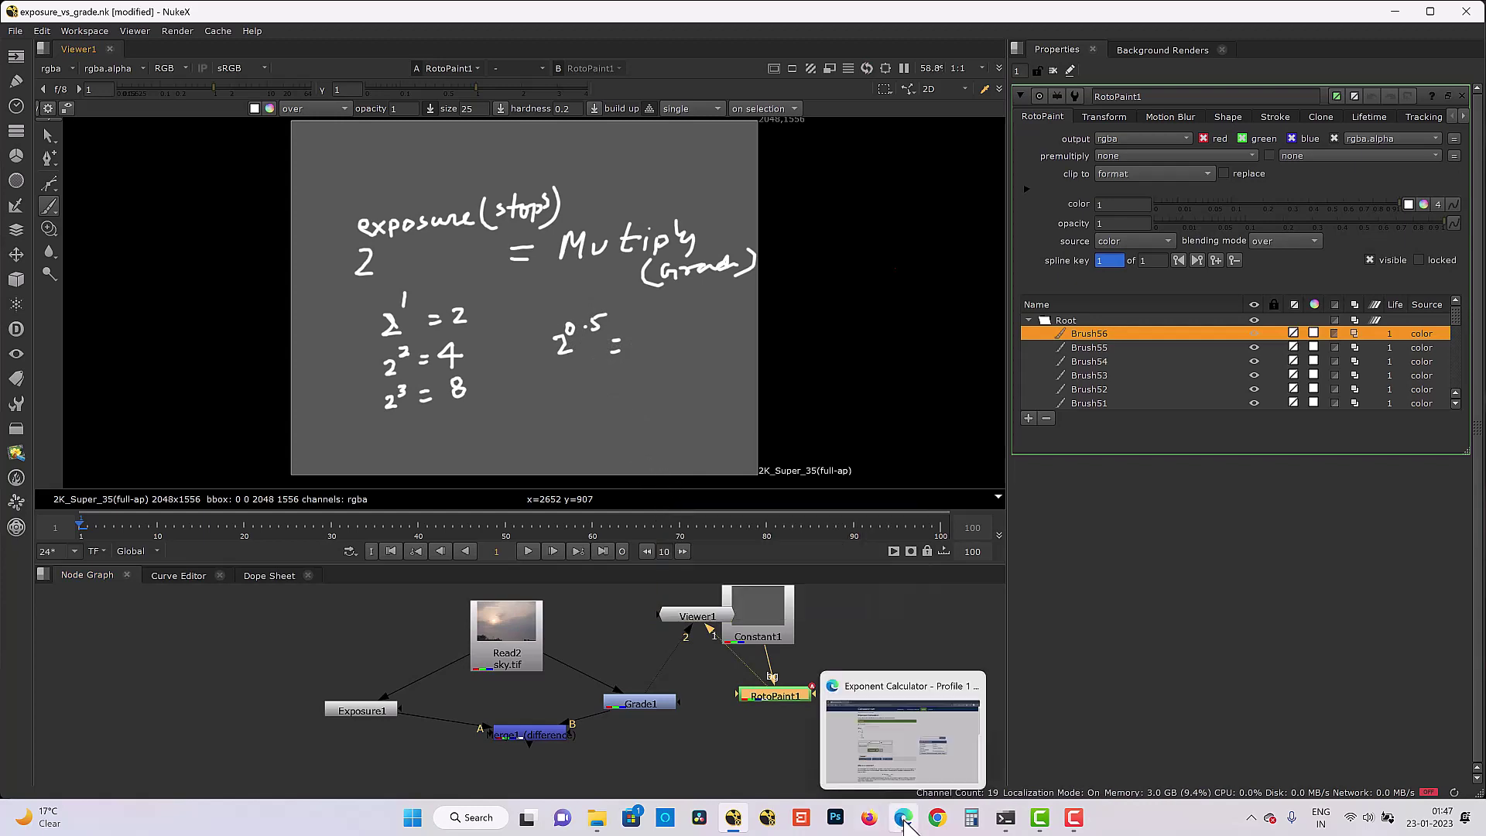
# Switch to the Exponent Calculator in the Edge browser and calculate 2 to the power of 0.5
pyautogui.click(903, 817)
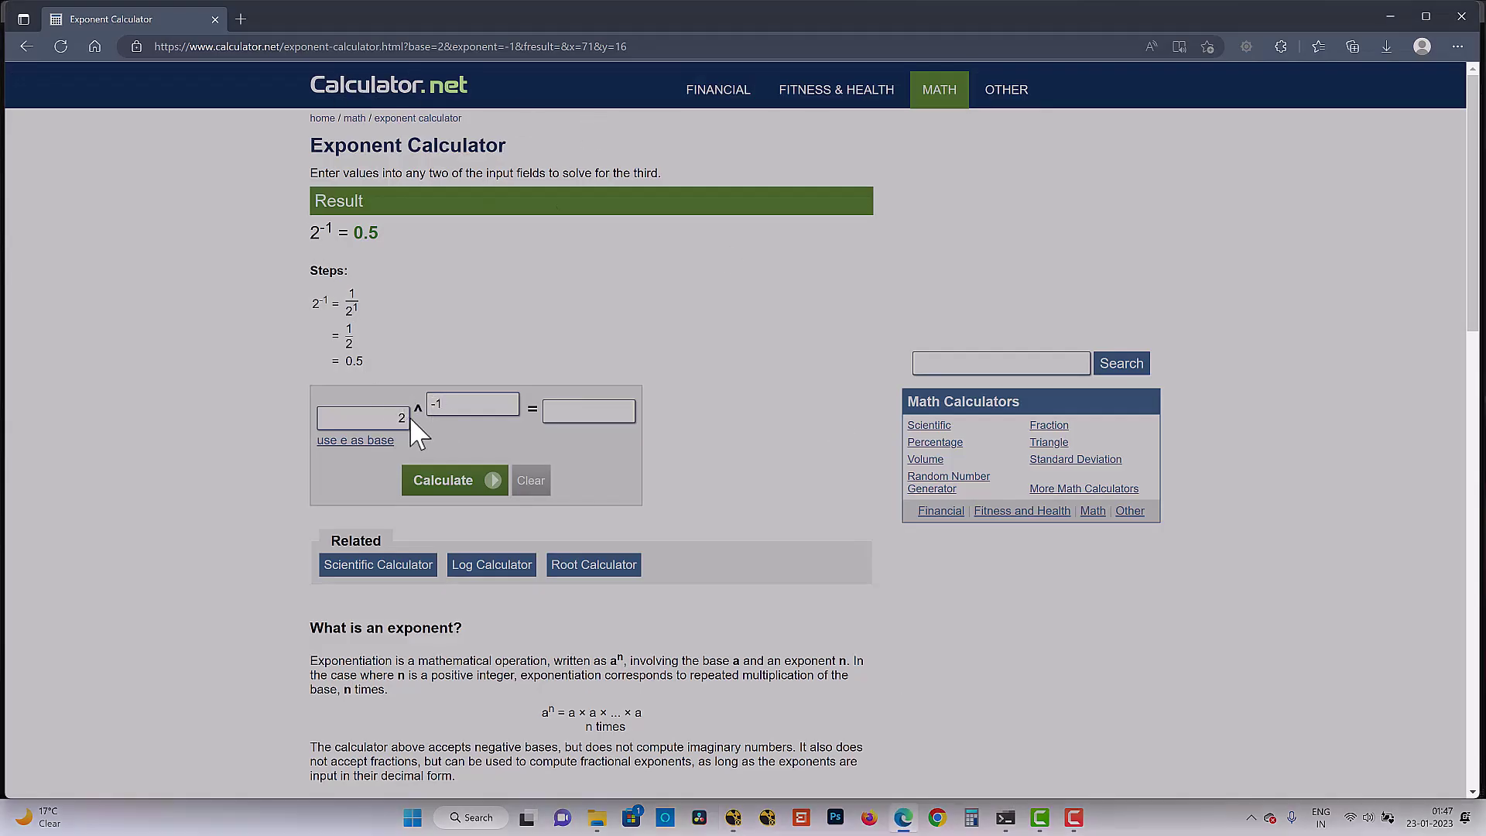
pyautogui.moveTo(461, 411); pyautogui.dragTo(407, 422)
pyautogui.write('0.5')
pyautogui.press('Return')
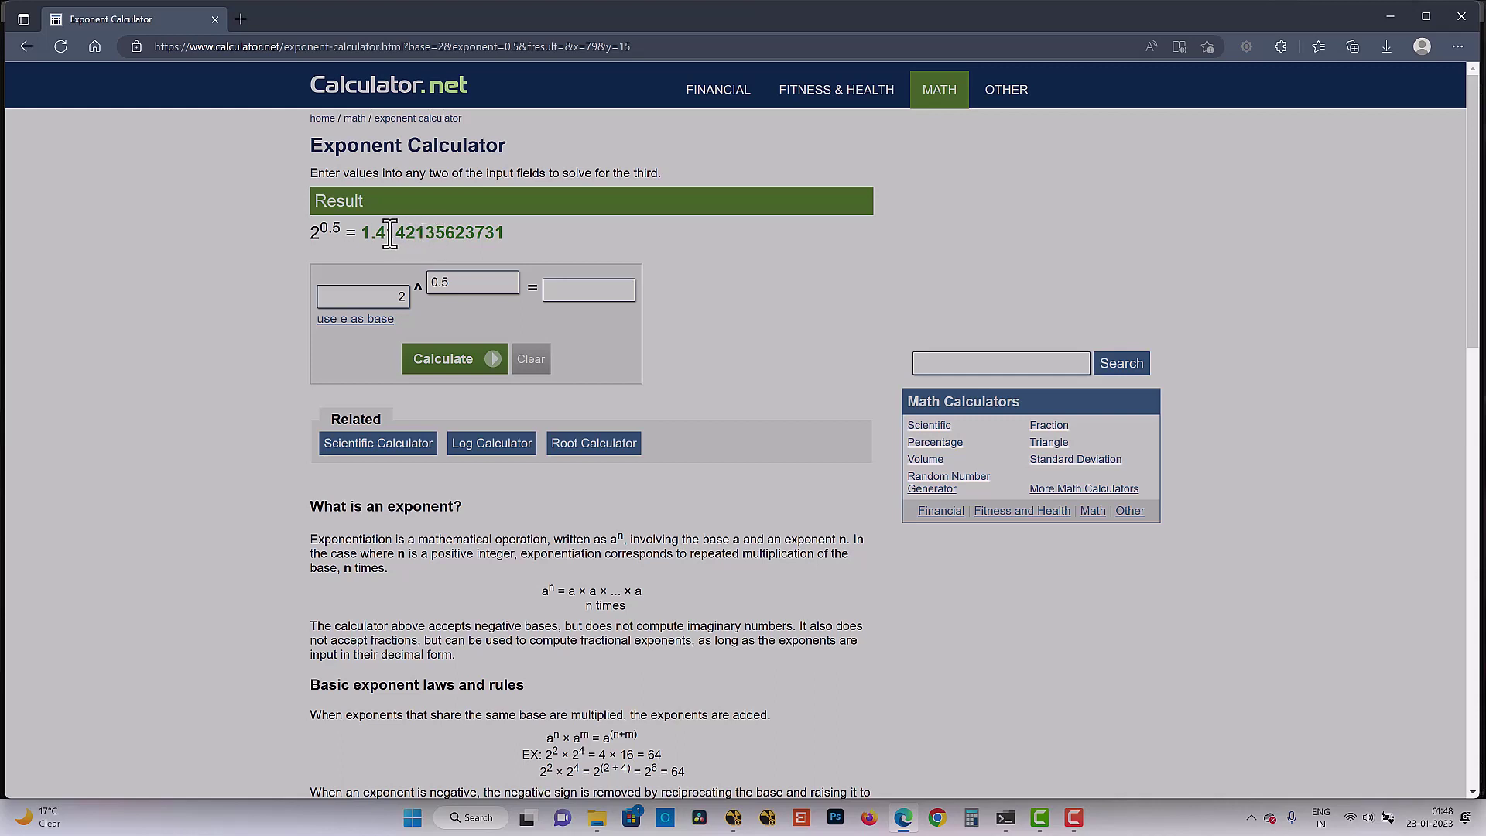
# Switch back to Nuke and set the Grade node's gain to 1.41421
pyautogui.moveTo(376, 235); pyautogui.dragTo(418, 232)
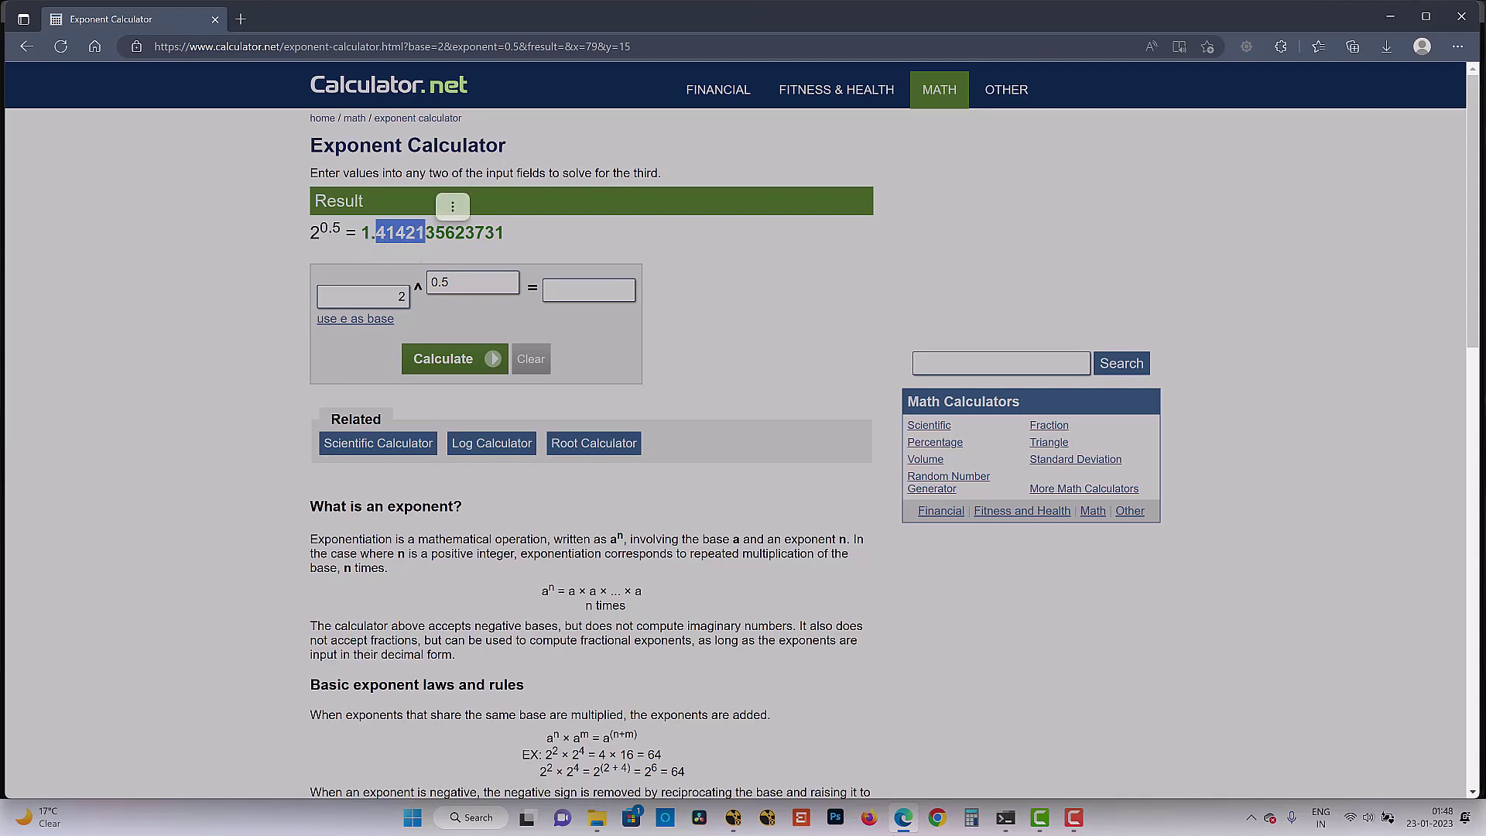
pyautogui.click(733, 817)
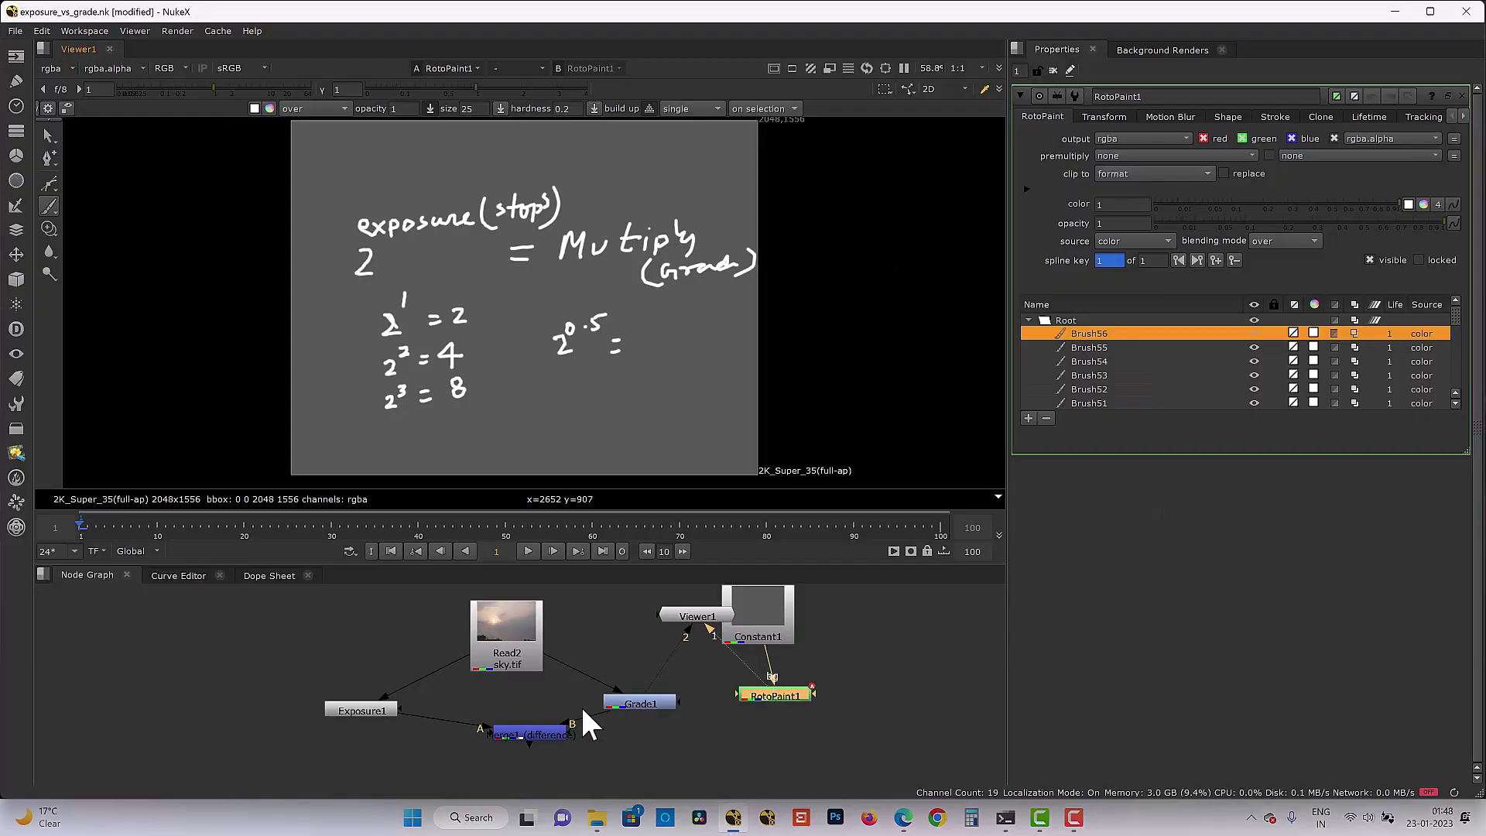
pyautogui.doubleClick(636, 701)
pyautogui.moveTo(1115, 207); pyautogui.dragTo(1086, 207)
pyautogui.write('1.41421')
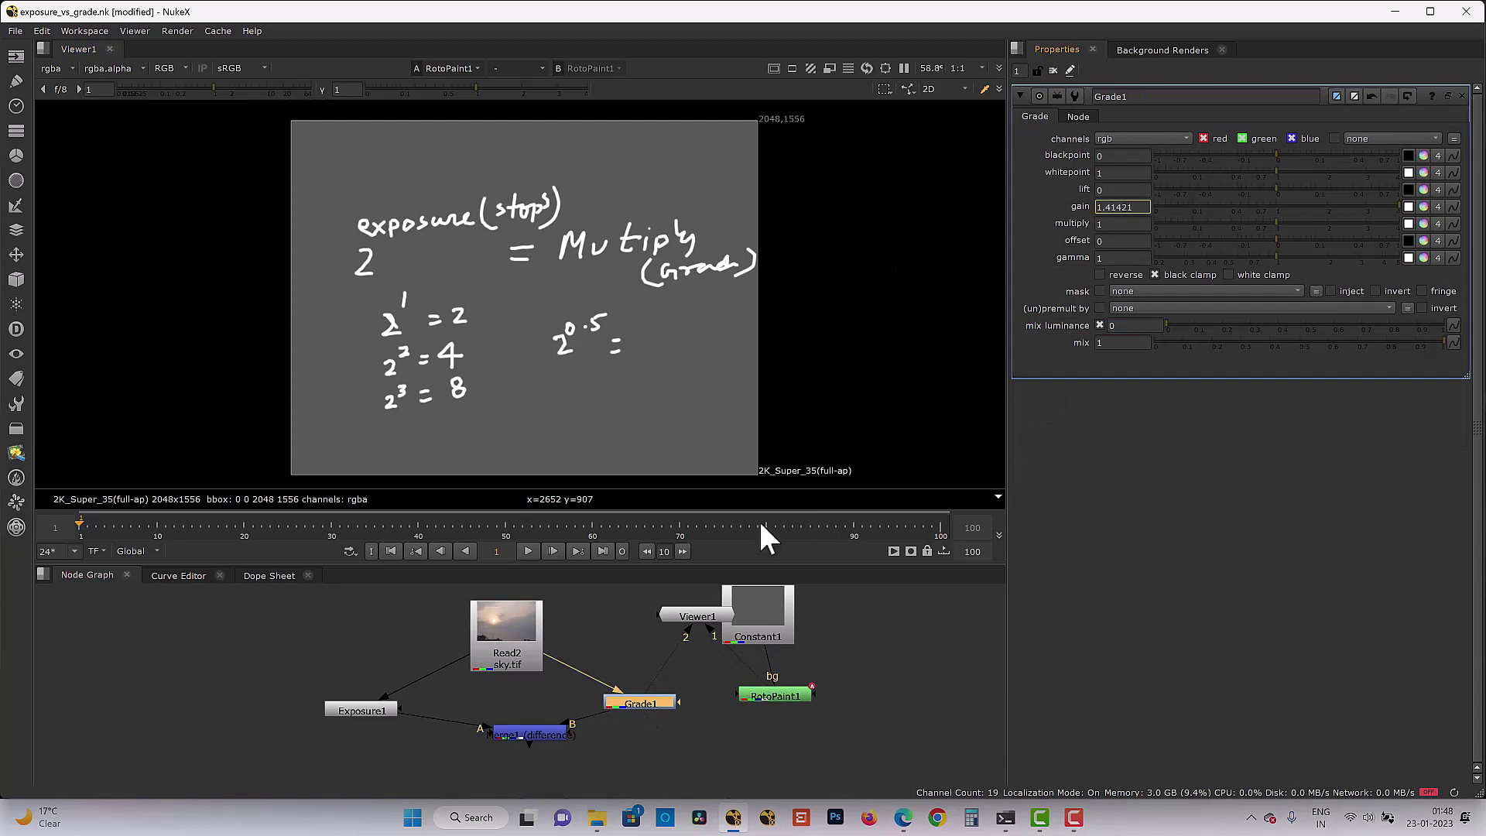
# View the Exposure and Grade outputs in turn, then check the difference merge for the 0.5-stop case
pyautogui.doubleClick(383, 712)
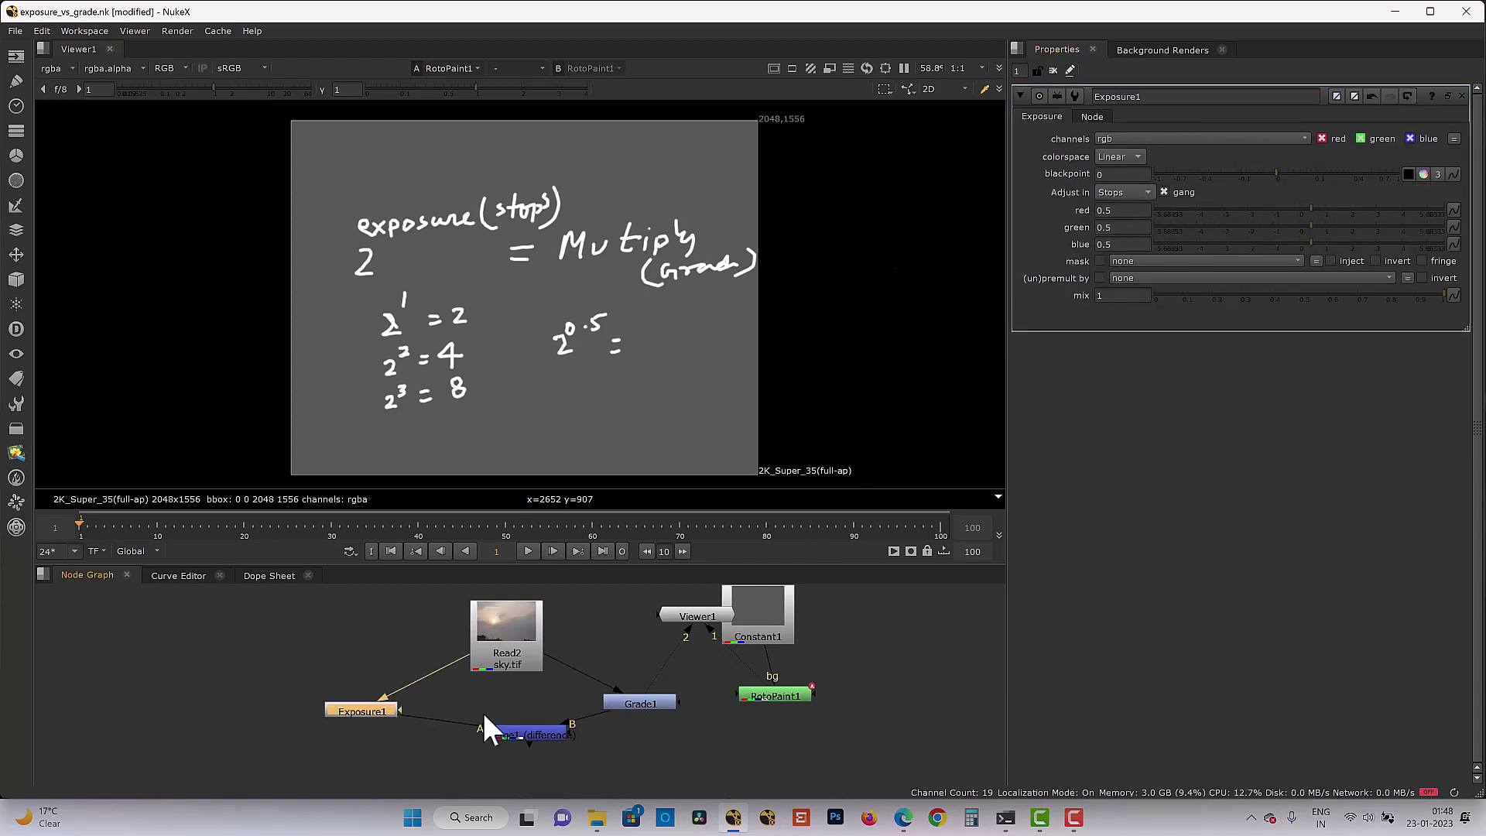
pyautogui.press('1')
pyautogui.doubleClick(639, 701)
pyautogui.press('1')
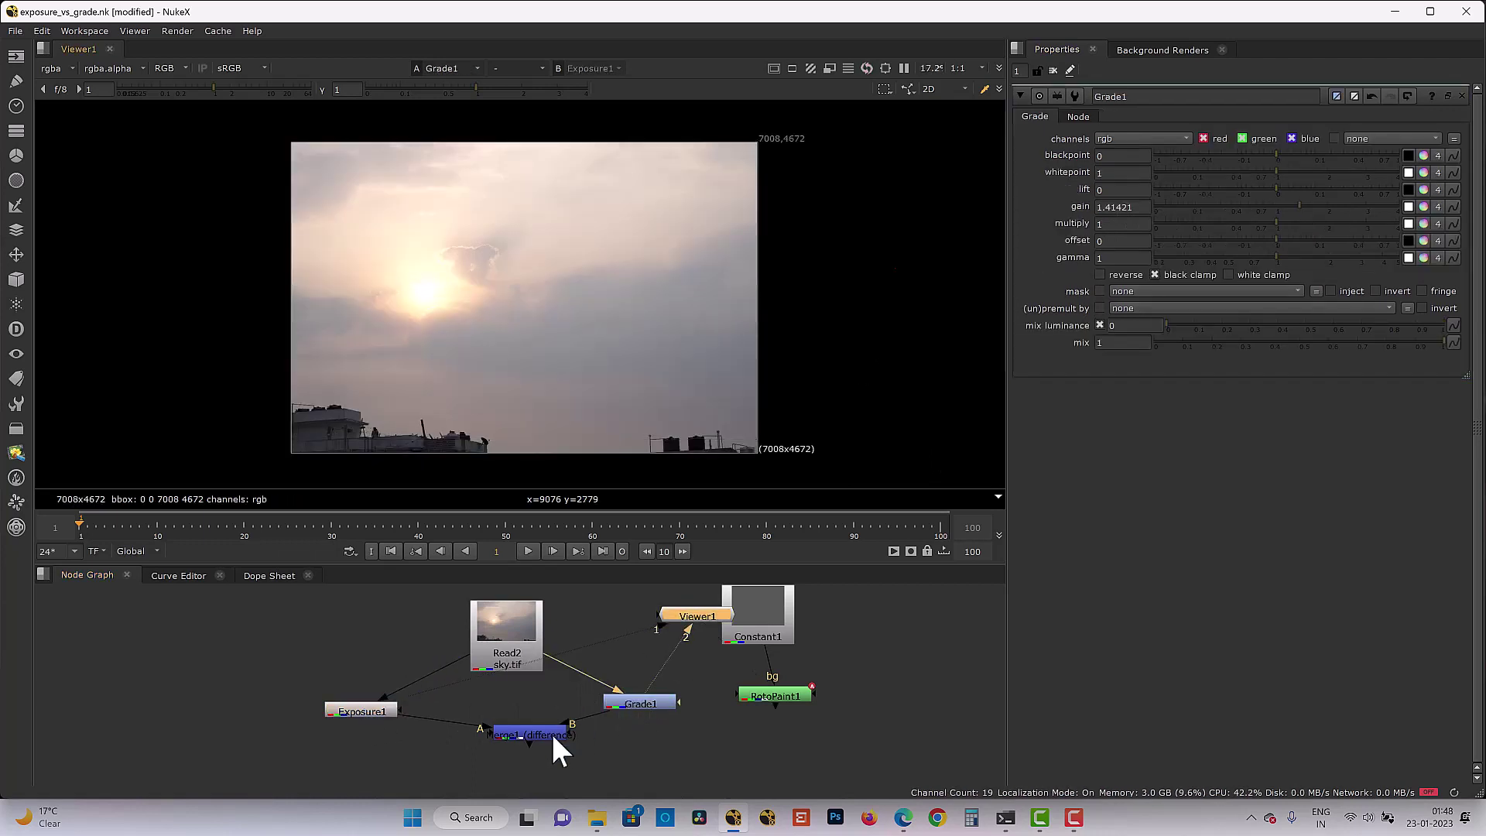
pyautogui.doubleClick(551, 731)
pyautogui.press('1')
pyautogui.press('2')
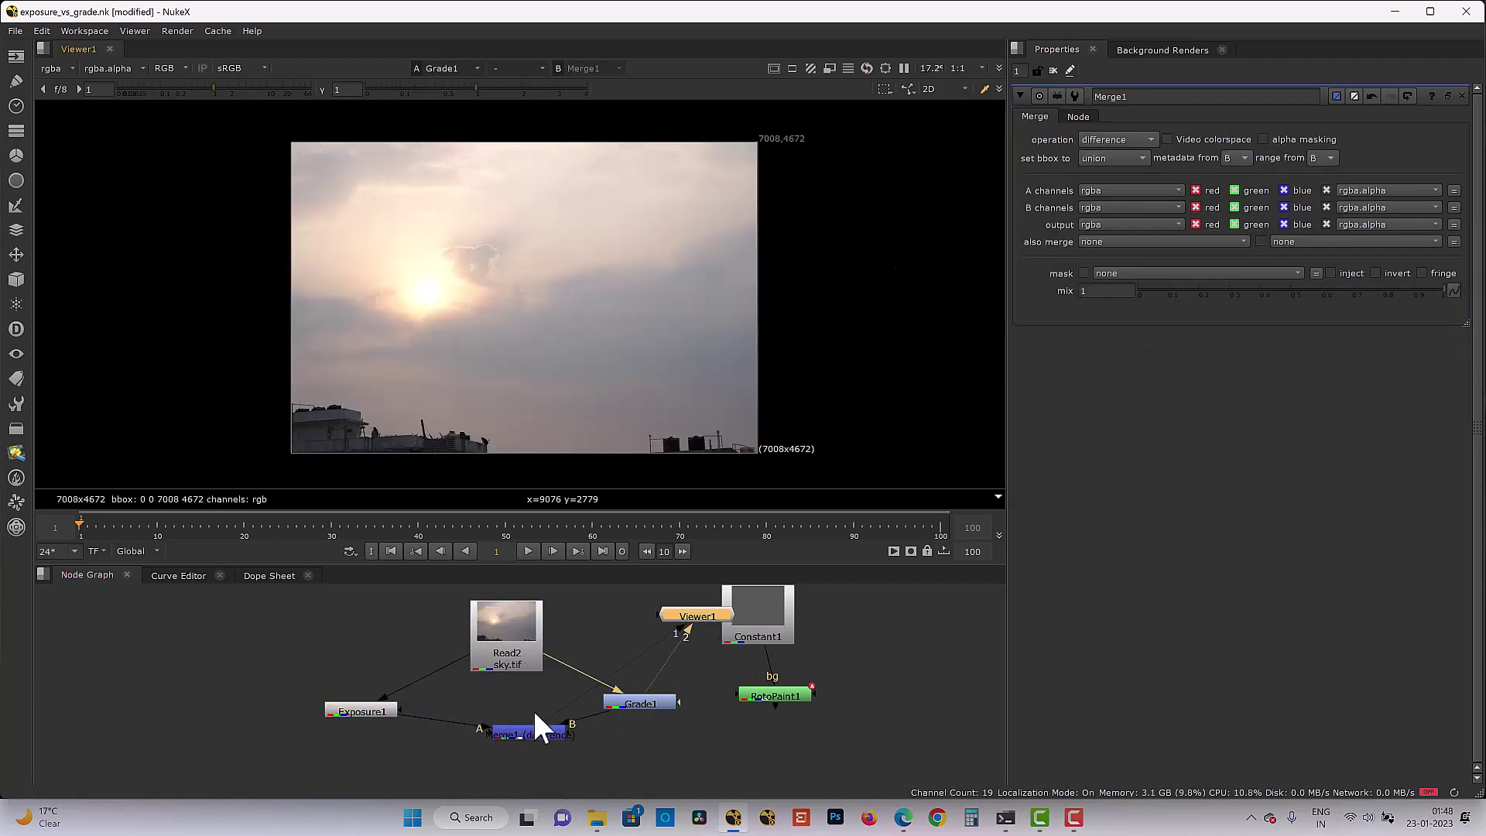
pyautogui.click(527, 731)
pyautogui.press('1')
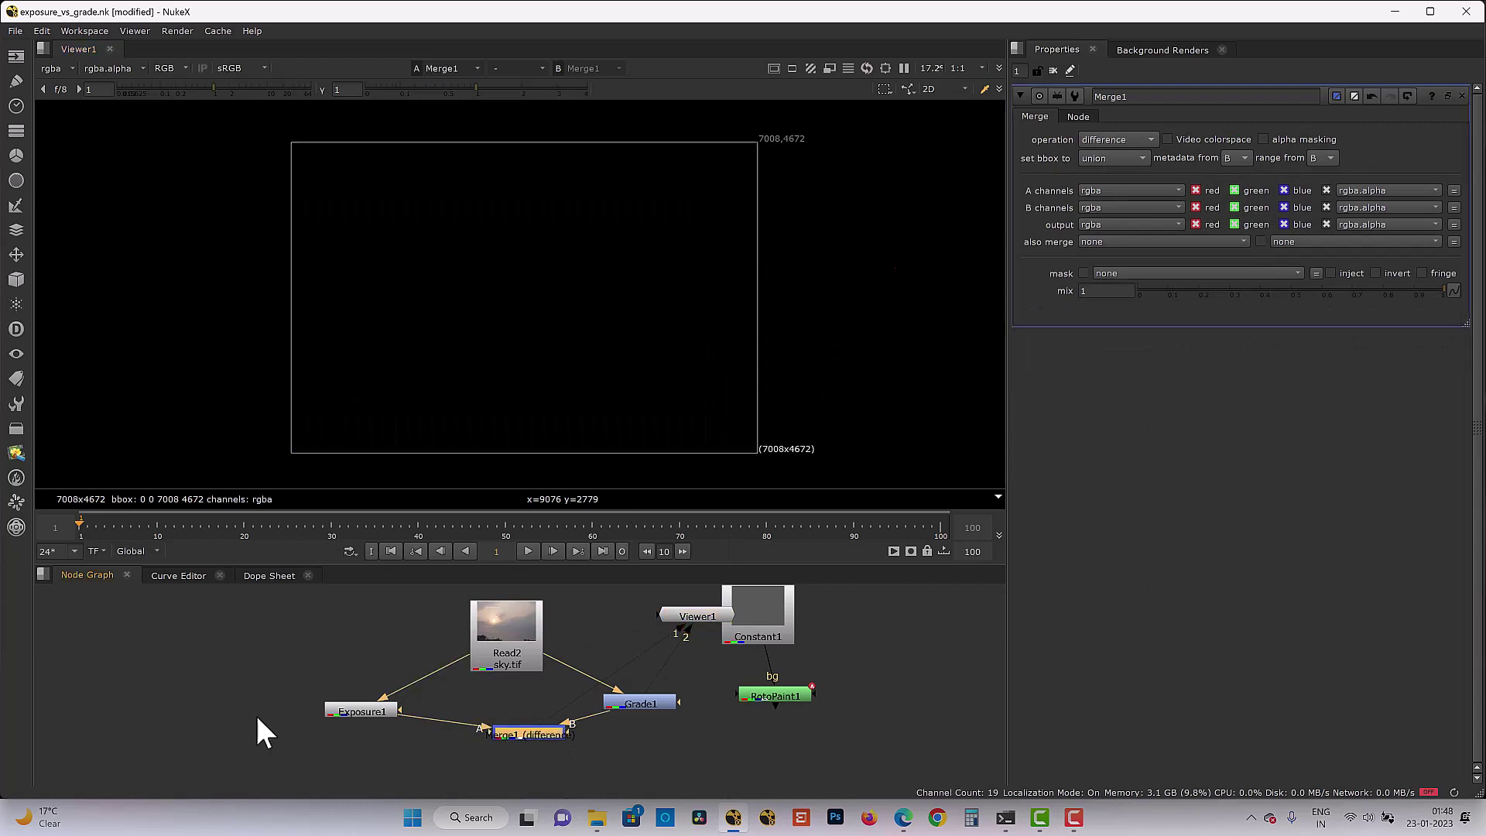
# Set the Exposure node's red, green and blue to 0.75 stops
pyautogui.doubleClick(353, 709)
pyautogui.doubleClick(1113, 209)
pyautogui.write('0.75')
pyautogui.press('Return')
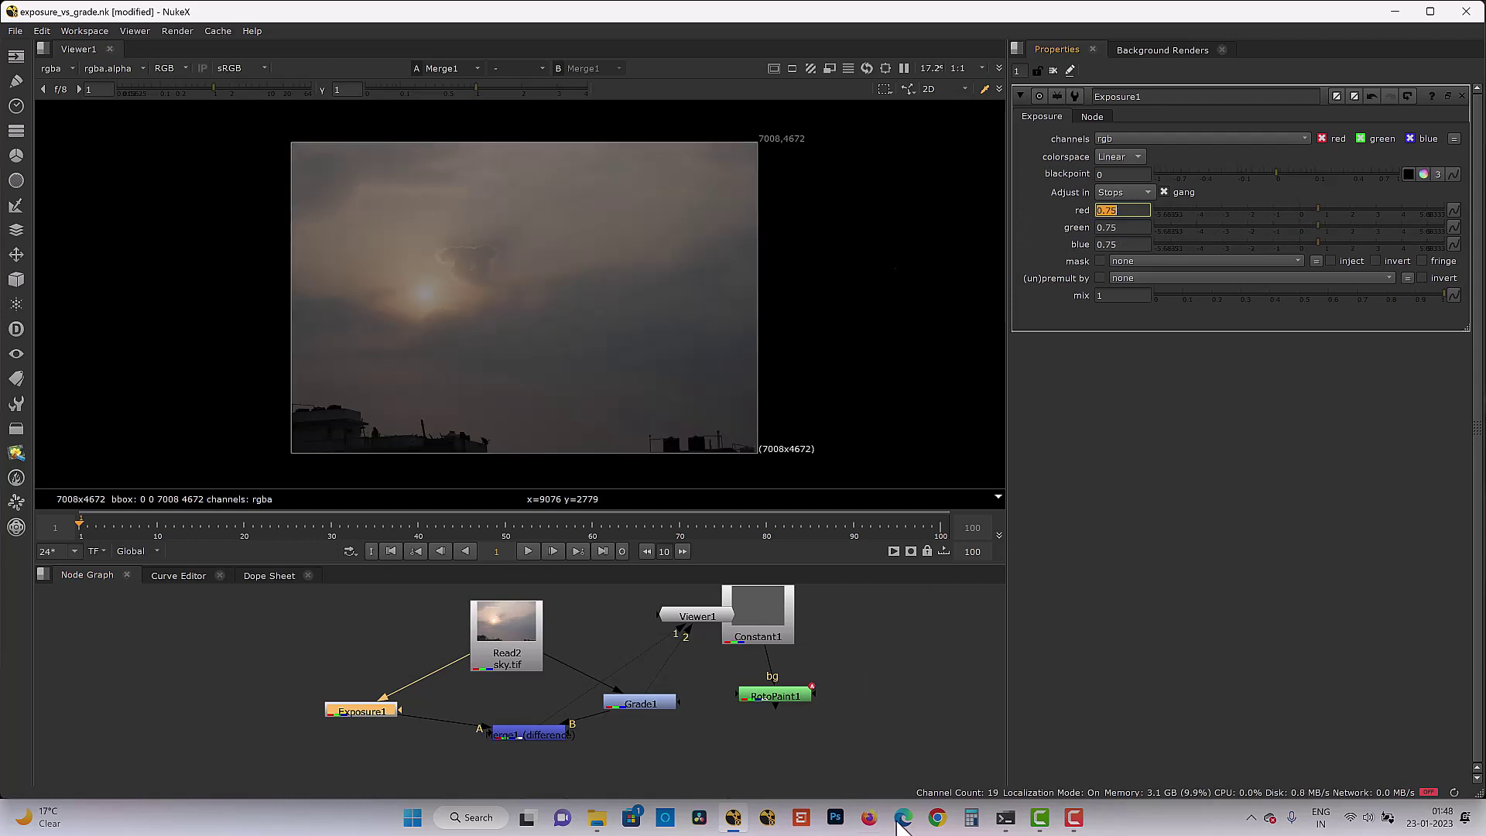
# Switch to the Exponent Calculator in Edge and calculate 2 to the power of 0.75
pyautogui.click(904, 818)
pyautogui.moveTo(484, 283); pyautogui.dragTo(401, 280)
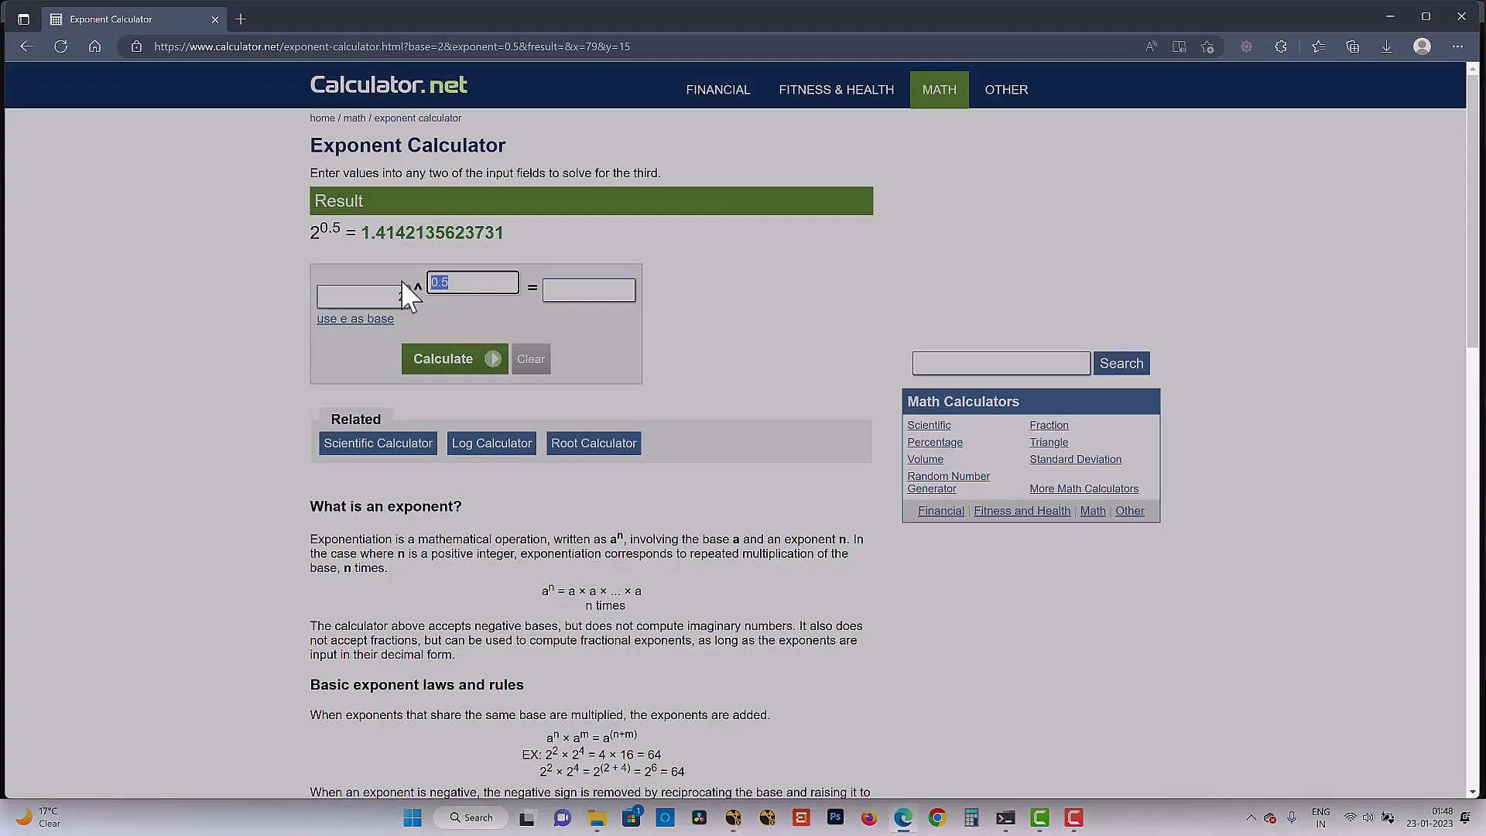
pyautogui.write('0.75')
pyautogui.click(463, 362)
pyautogui.click(461, 360)
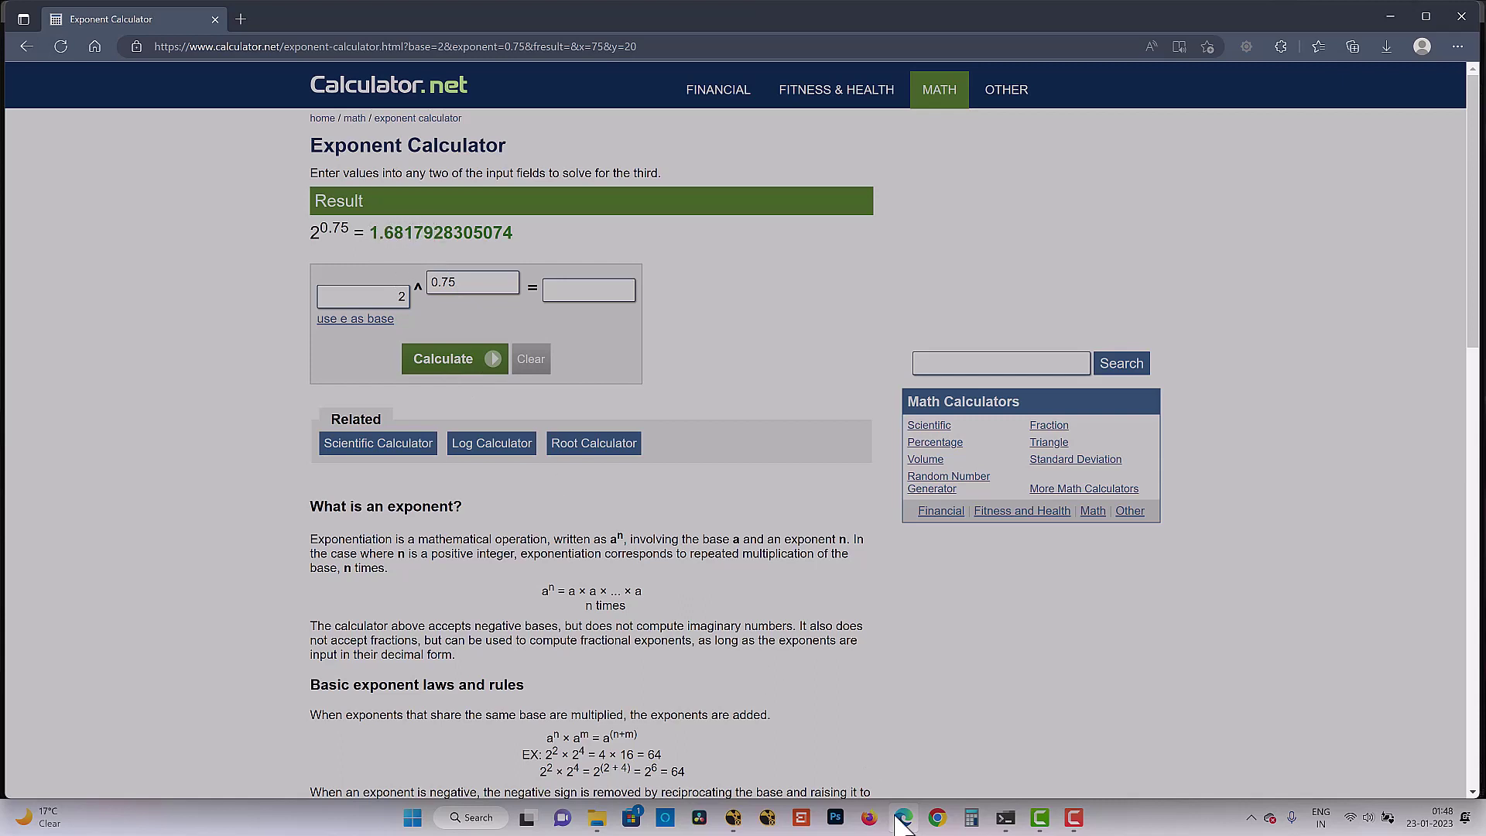
# Switch back to Nuke and set the Grade node's gain to 1.68179
pyautogui.click(733, 817)
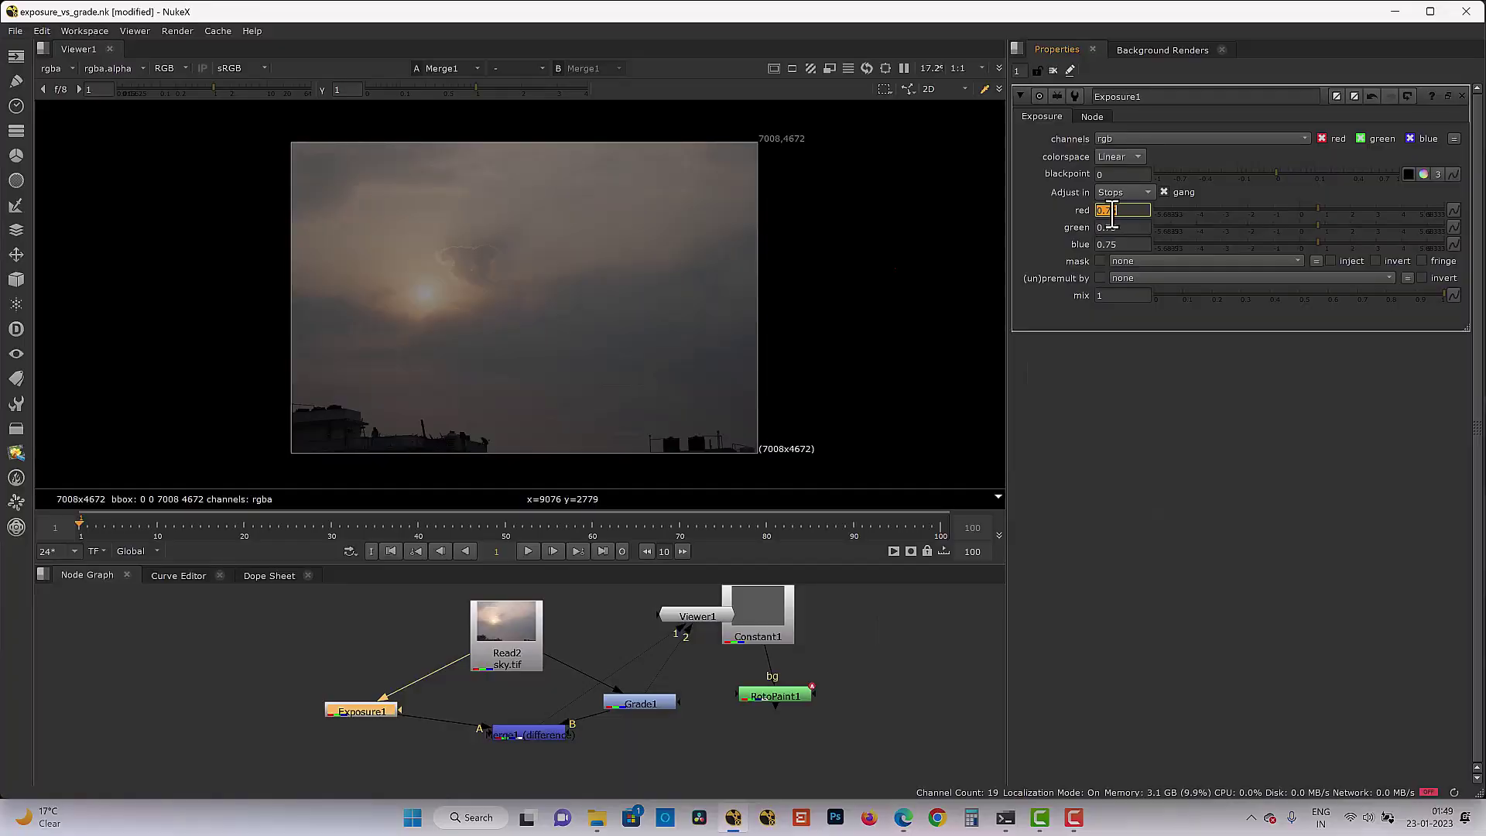
pyautogui.doubleClick(661, 706)
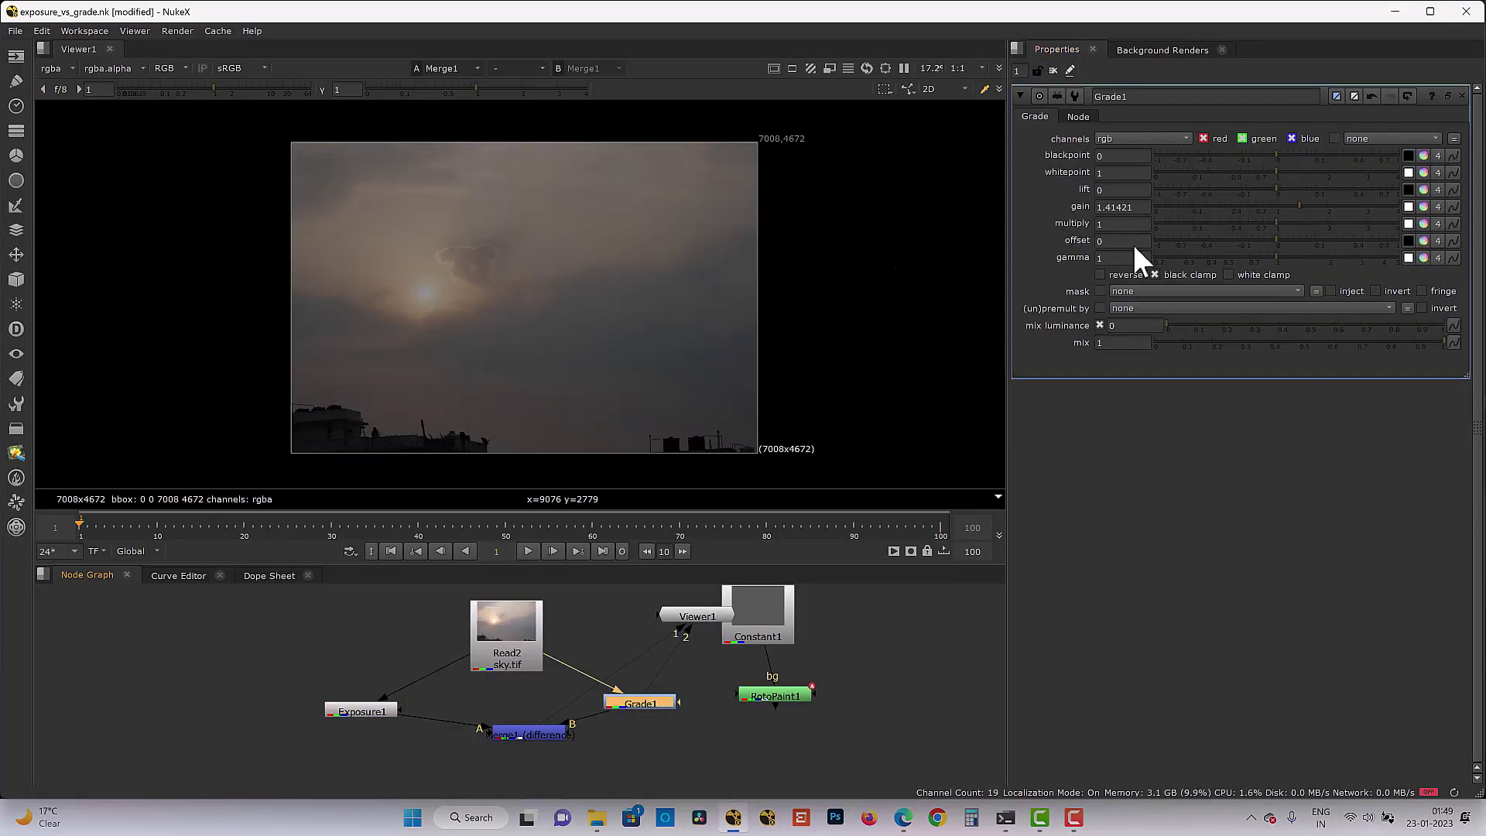
pyautogui.moveTo(1108, 208); pyautogui.dragTo(1164, 205)
pyautogui.write('68')
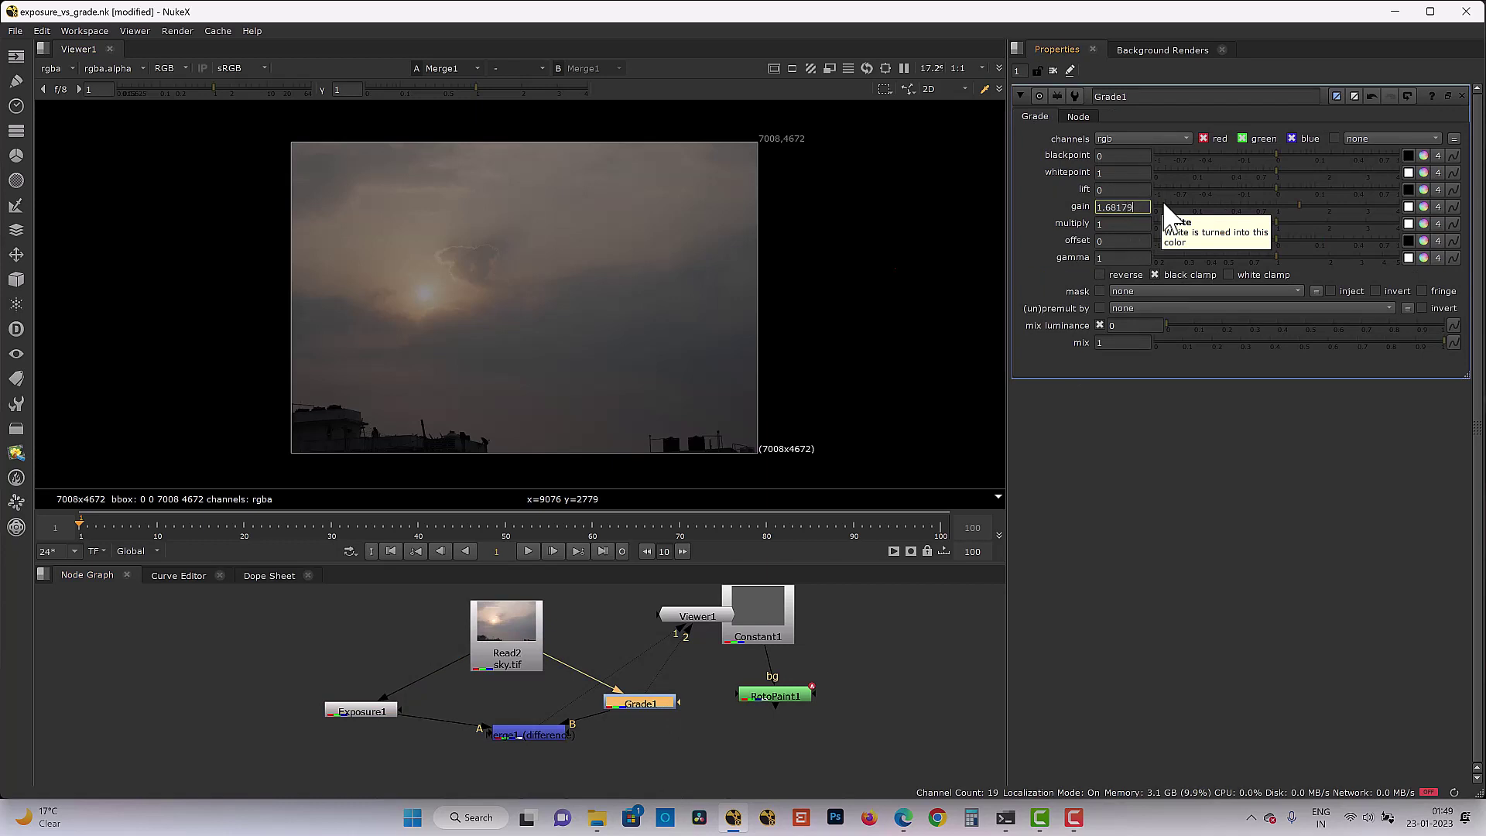
pyautogui.write('179')
# Compare the 0.75-stop Exposure output with the Grade output, then inspect the difference merge with the viewer gain temporarily raised
pyautogui.doubleClick(374, 703)
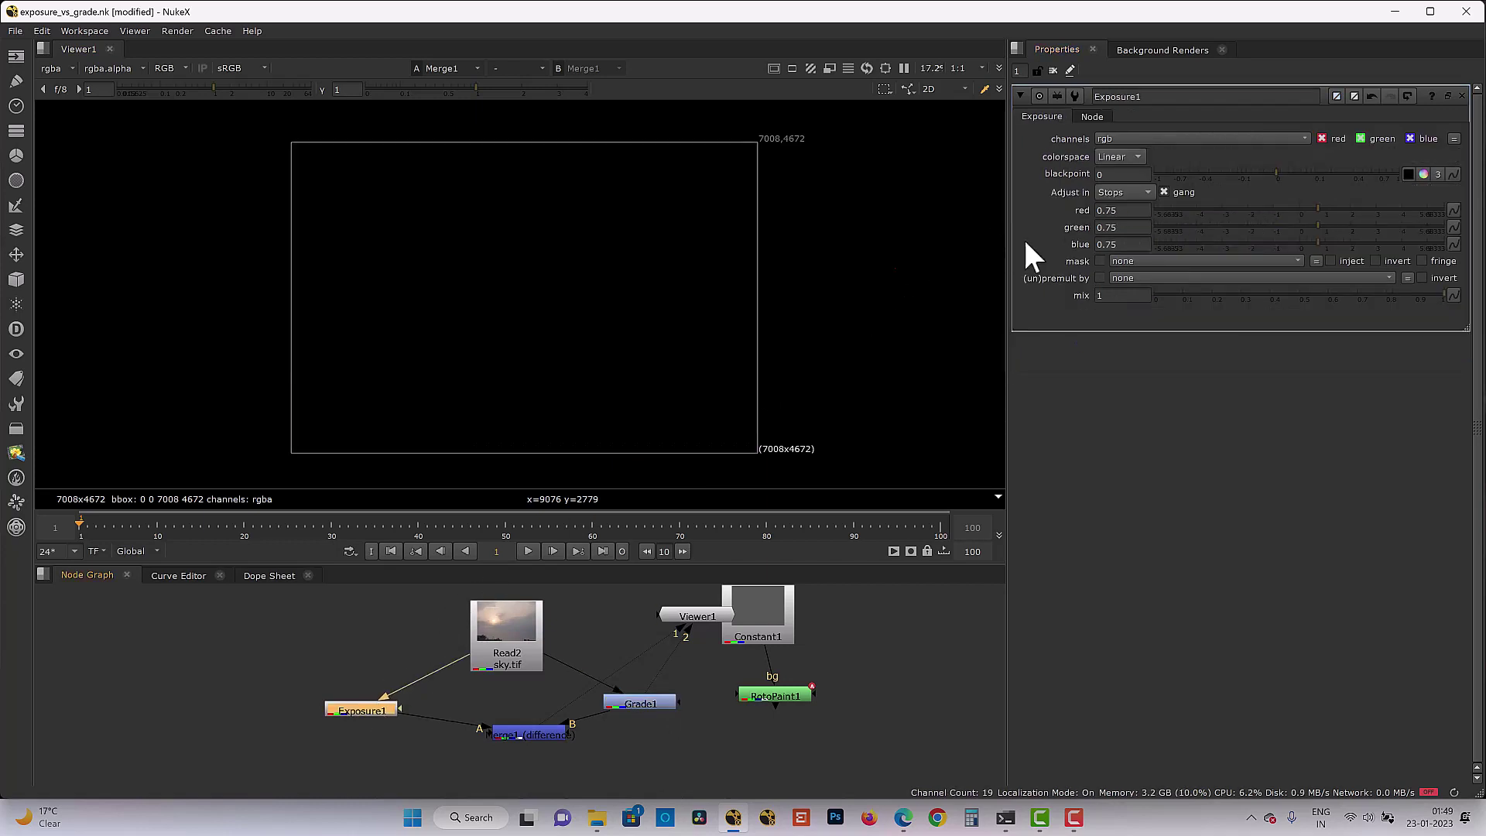
pyautogui.press('1')
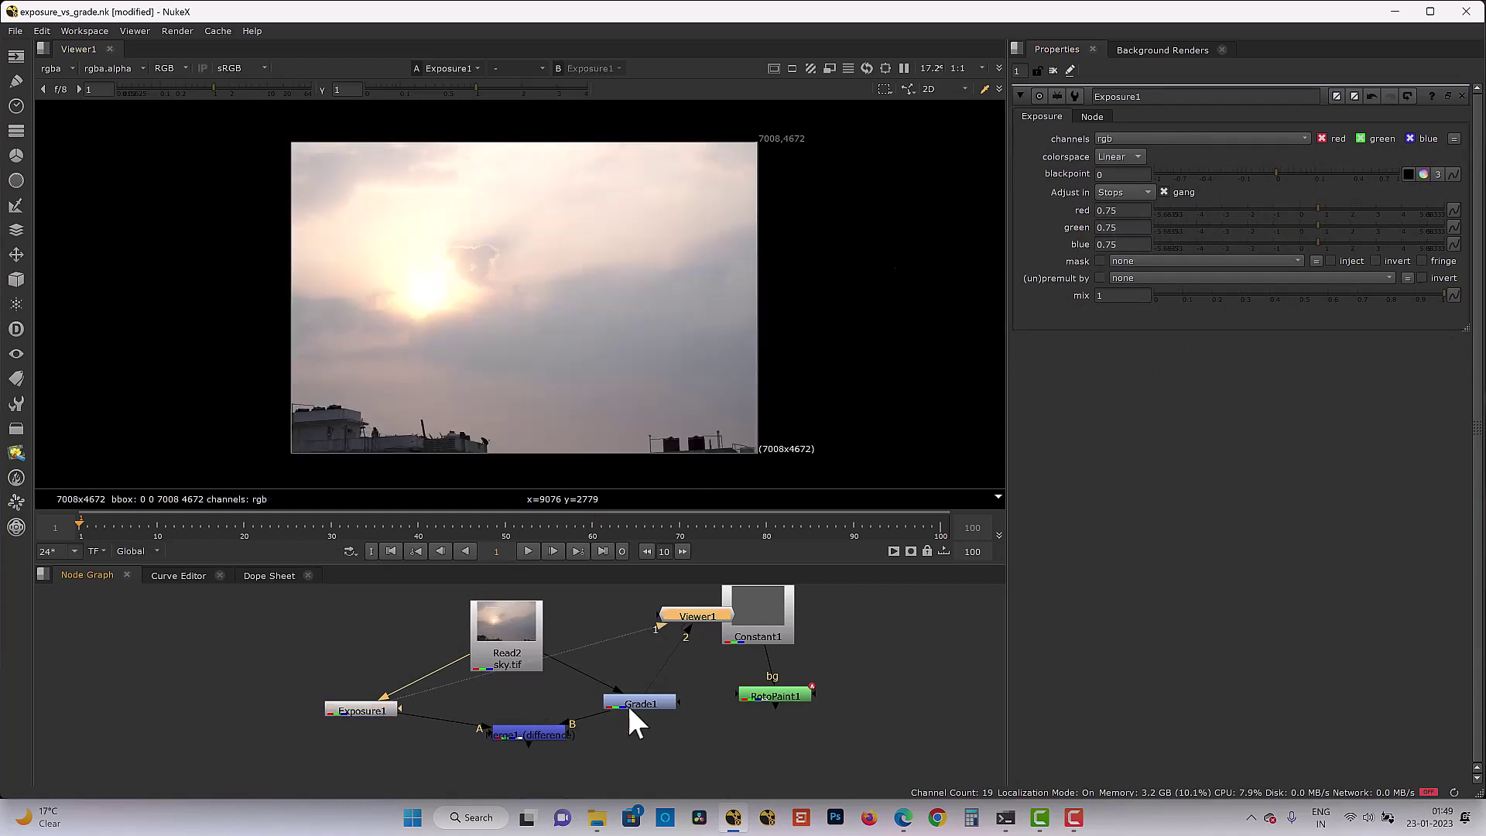
pyautogui.doubleClick(635, 704)
pyautogui.press('2')
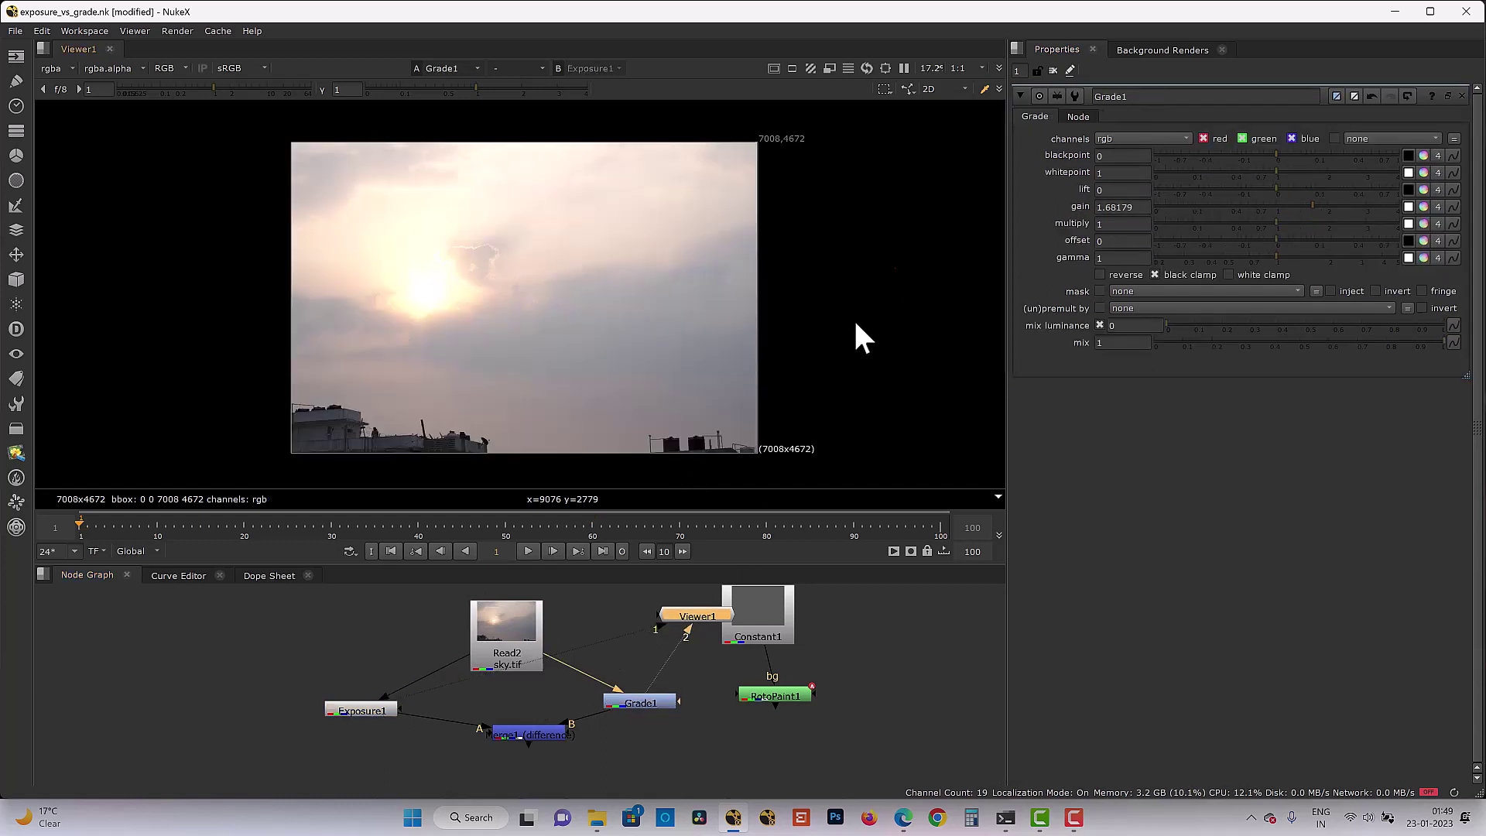
pyautogui.press('1')
pyautogui.doubleClick(537, 730)
pyautogui.press('1')
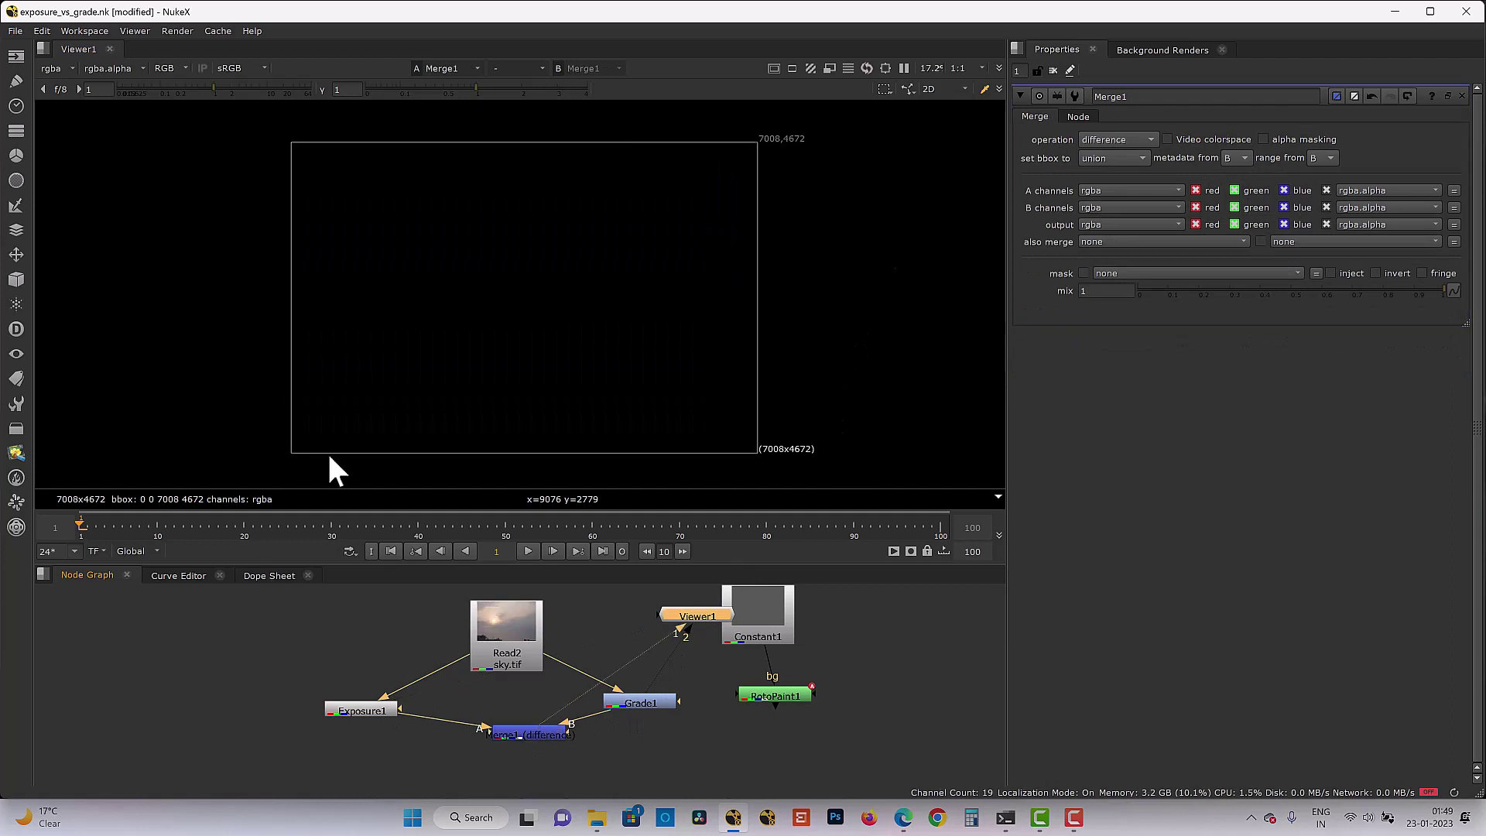
pyautogui.moveTo(216, 88); pyautogui.dragTo(468, 78)
pyautogui.click(60, 89)
# Set the Exposure node's red, green and blue to -1 stop
pyautogui.doubleClick(372, 707)
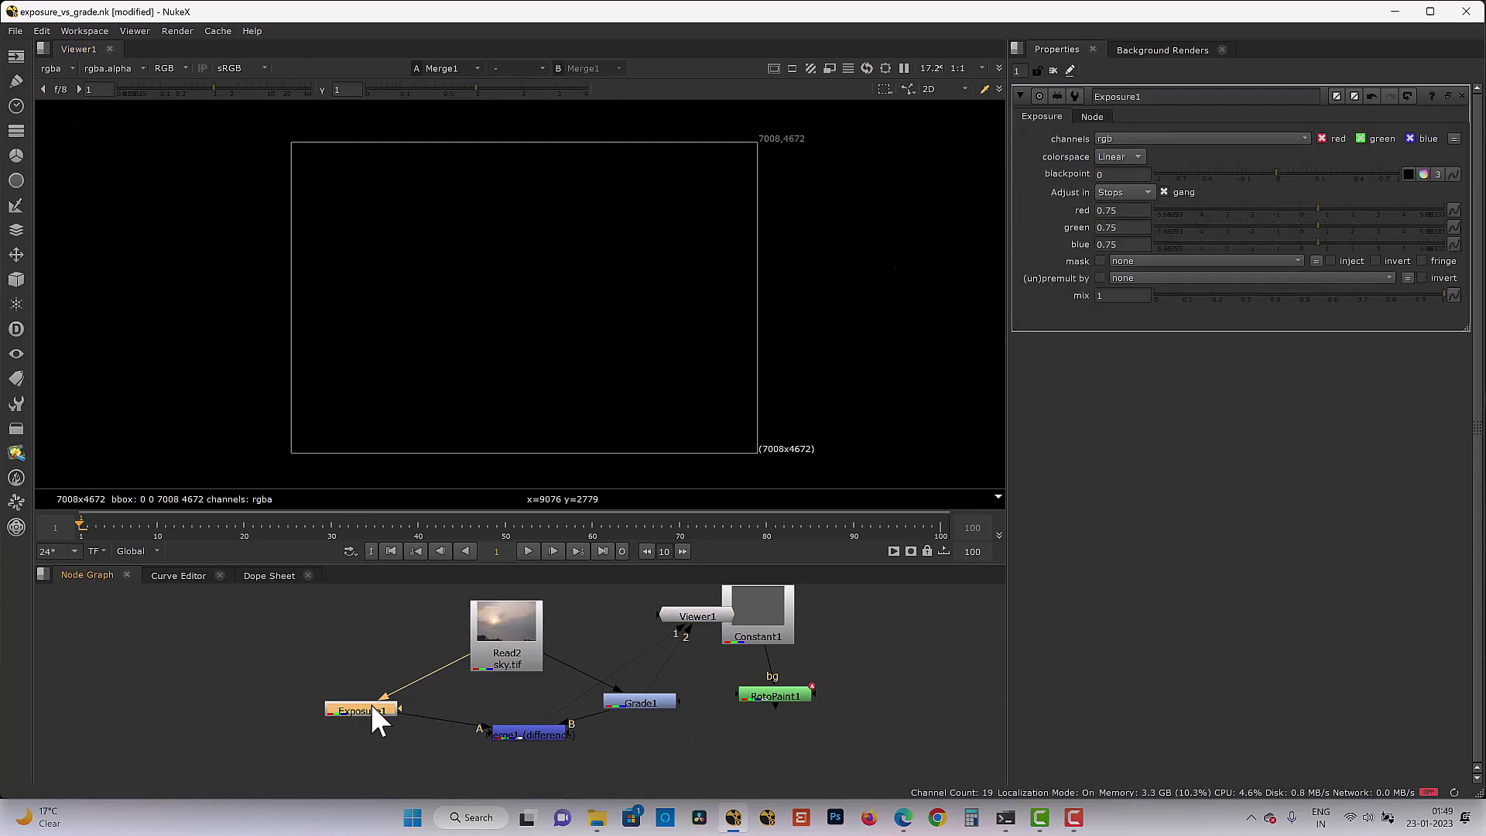
pyautogui.click(1118, 210)
pyautogui.write('-1')
pyautogui.press('Return')
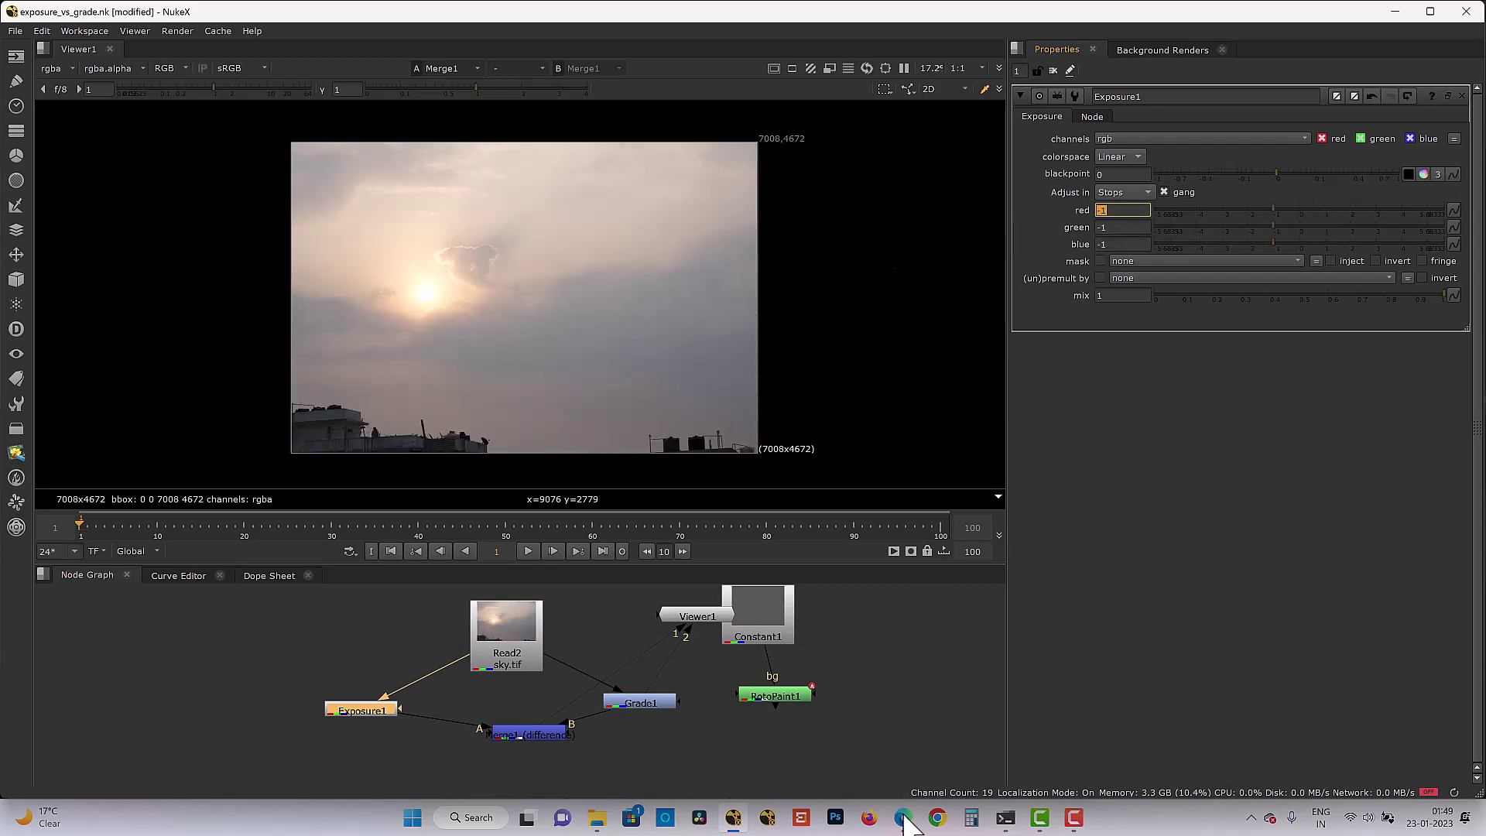
# Switch to the Exponent Calculator in Edge and calculate 2 to the power of -1
pyautogui.click(903, 817)
pyautogui.moveTo(462, 294); pyautogui.dragTo(392, 296)
pyautogui.write('-1')
pyautogui.click(455, 370)
# Switch back to Nuke and set the Grade node's gain to 0.5
pyautogui.hotkey('alt', 'Tab')
pyautogui.doubleClick(645, 706)
pyautogui.write('0.5')
pyautogui.press('Return')
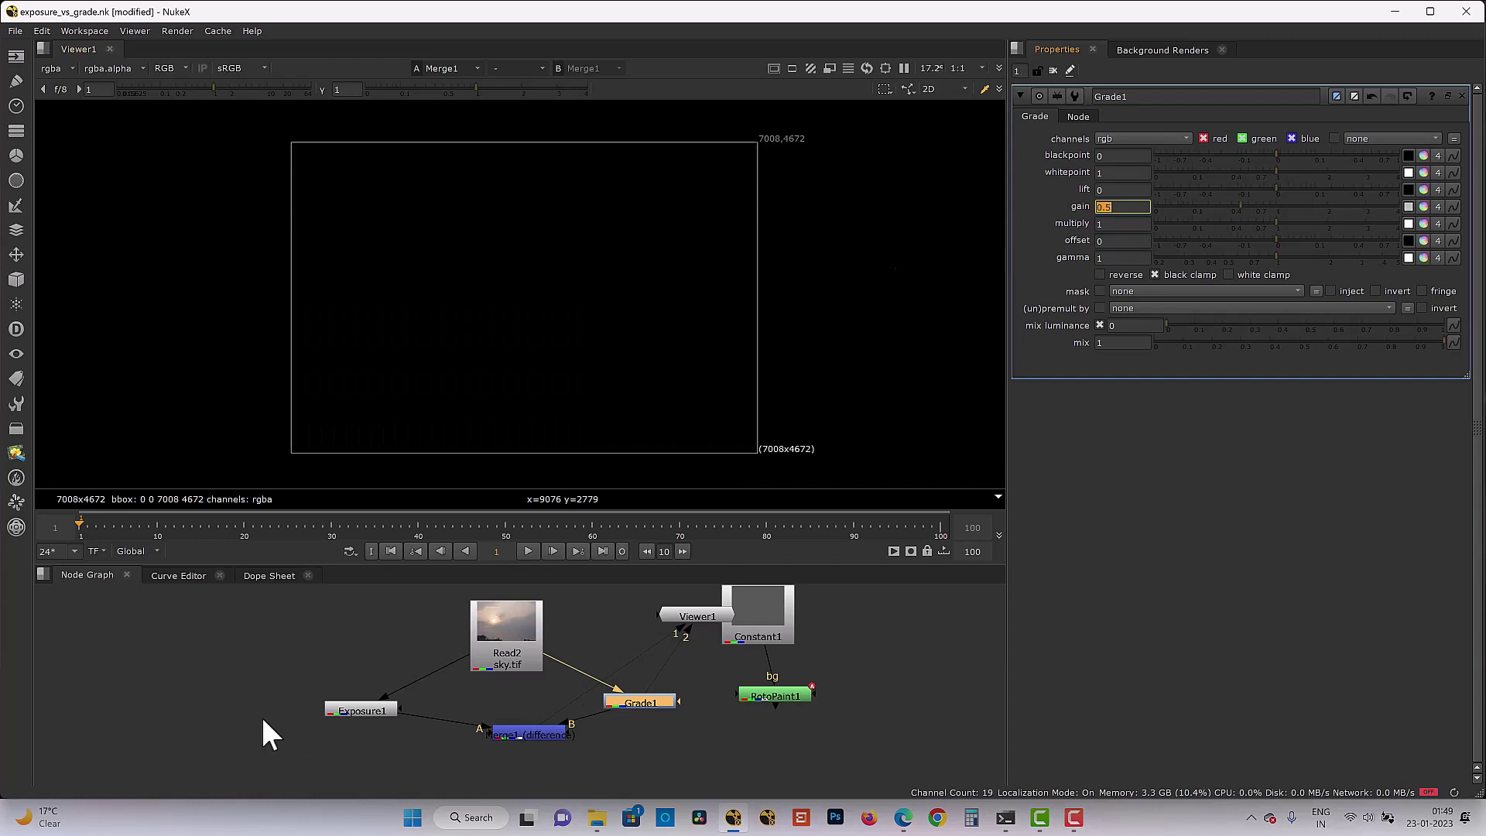
# Check the difference merge for the -1 stop case and compare the Exposure and Grade outputs in the viewer
pyautogui.doubleClick(356, 710)
pyautogui.press('1')
pyautogui.doubleClick(658, 700)
pyautogui.click(701, 617)
pyautogui.doubleClick(538, 727)
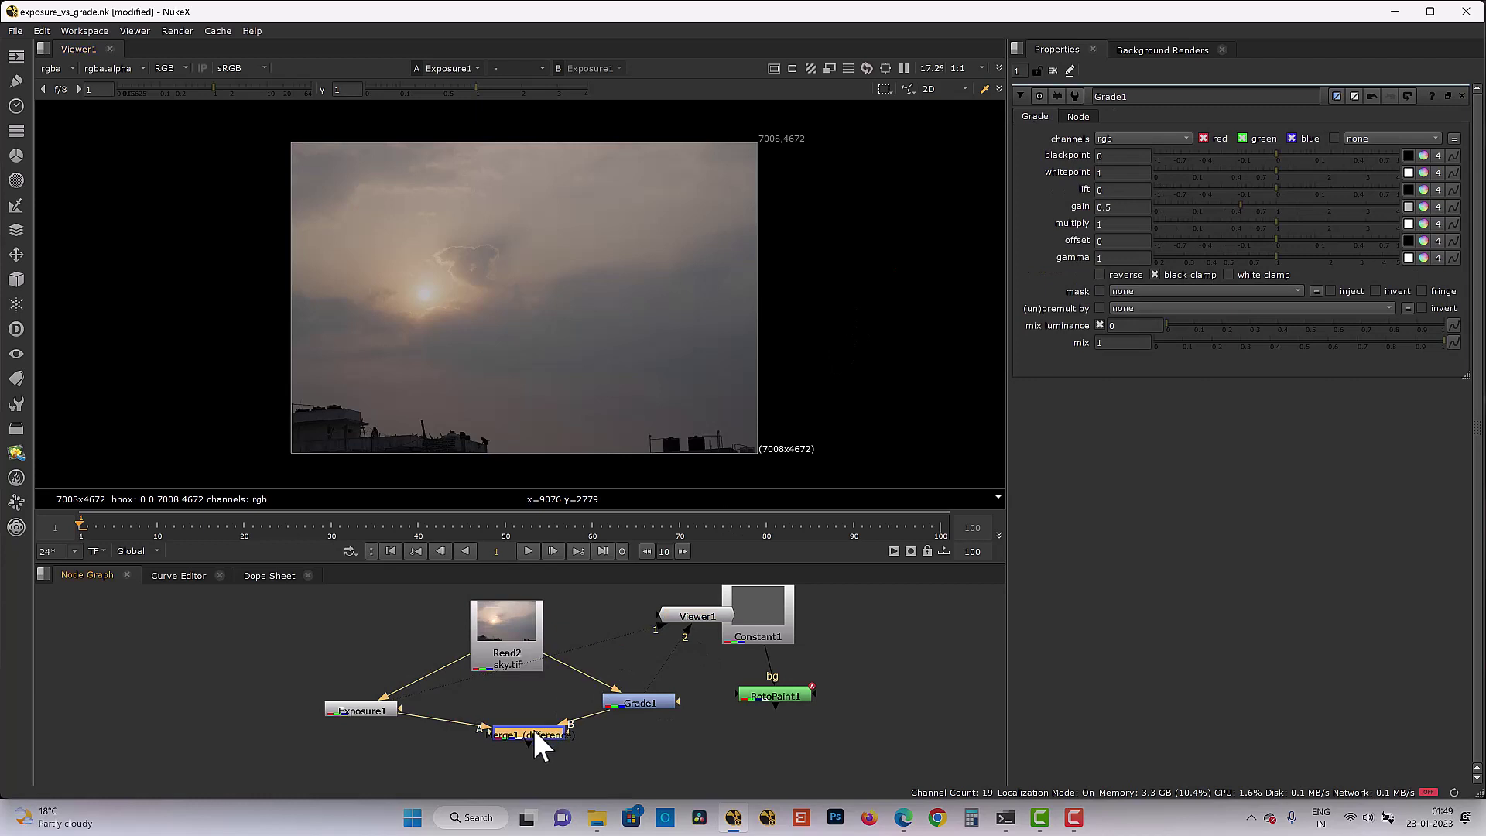
pyautogui.press('1')
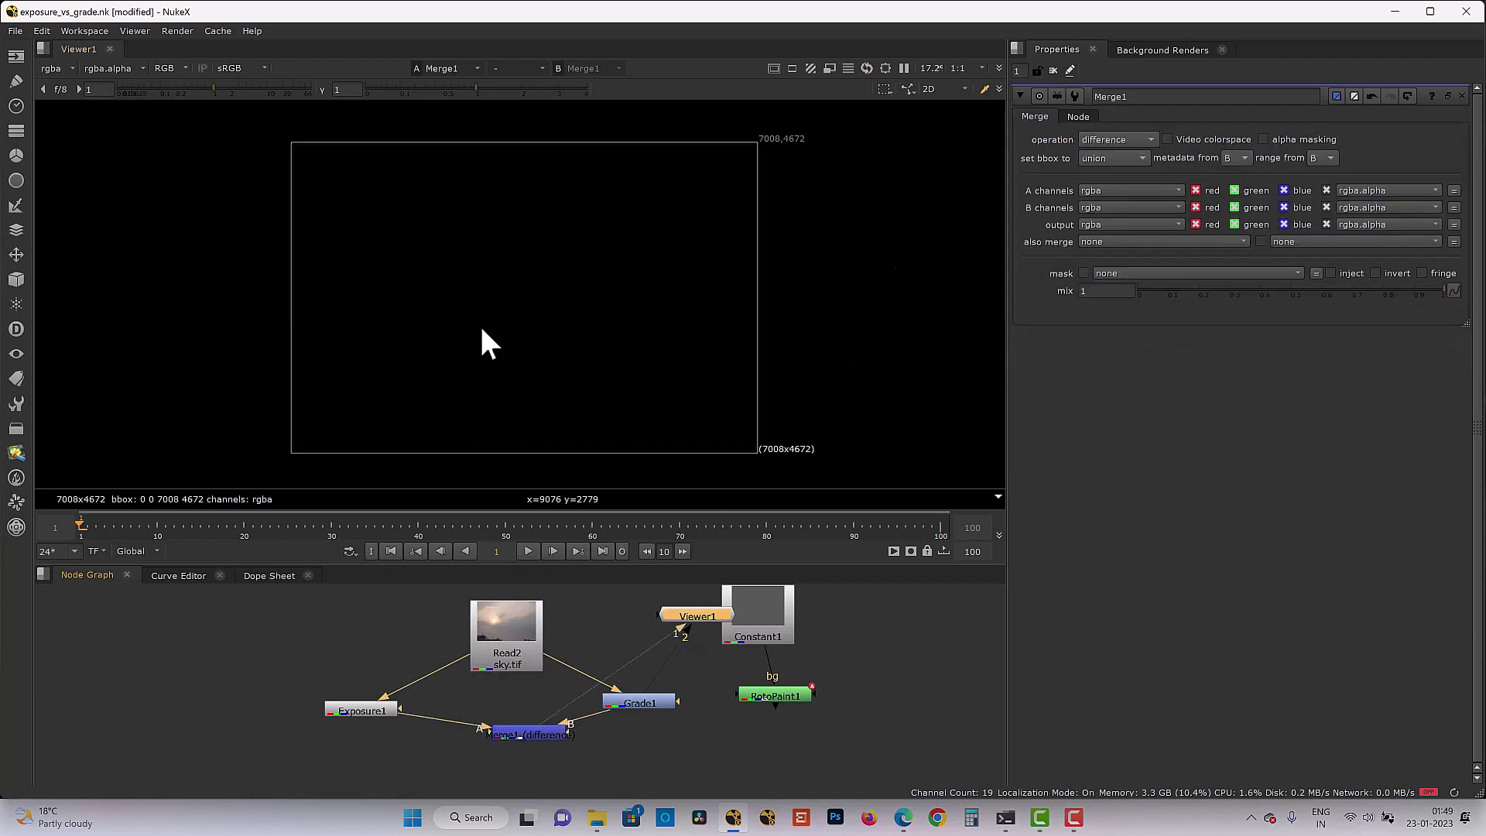
pyautogui.doubleClick(381, 708)
pyautogui.press('1')
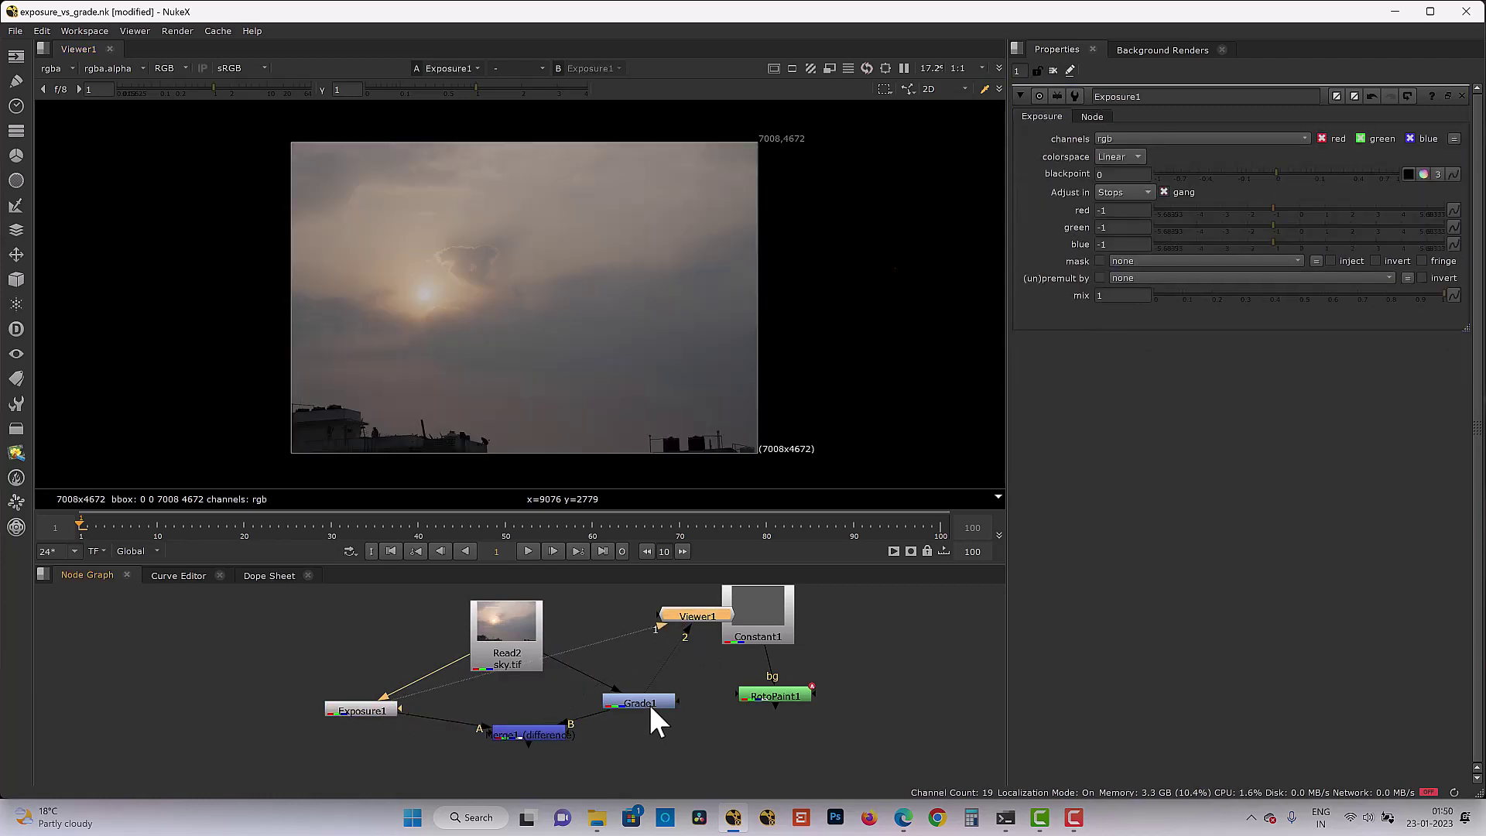
pyautogui.doubleClick(648, 702)
pyautogui.press('2')
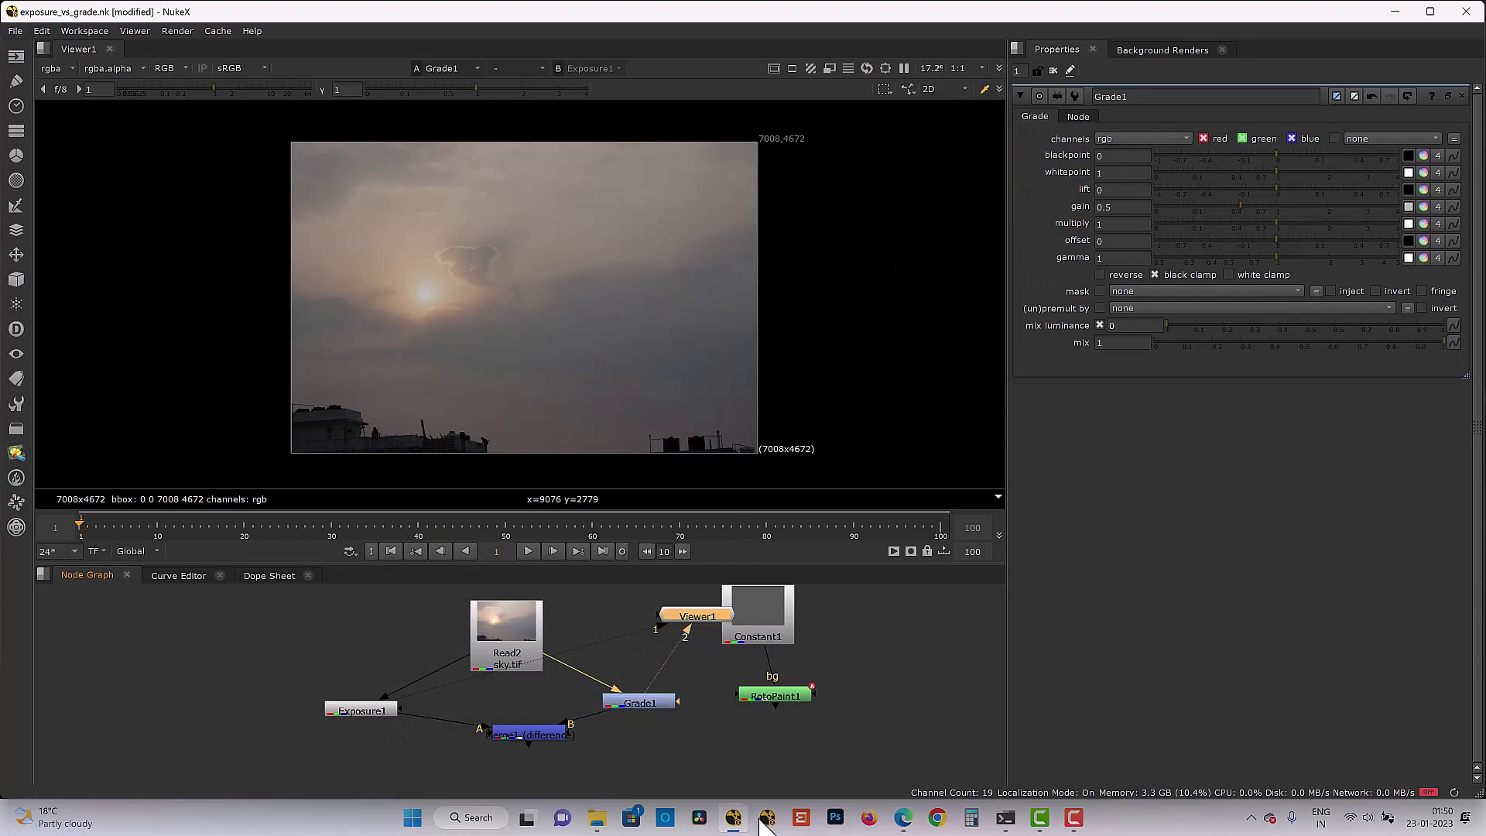
# Switch to the Exponent Calculator in Edge and calculate 2 to the power of -0.5
pyautogui.click(903, 819)
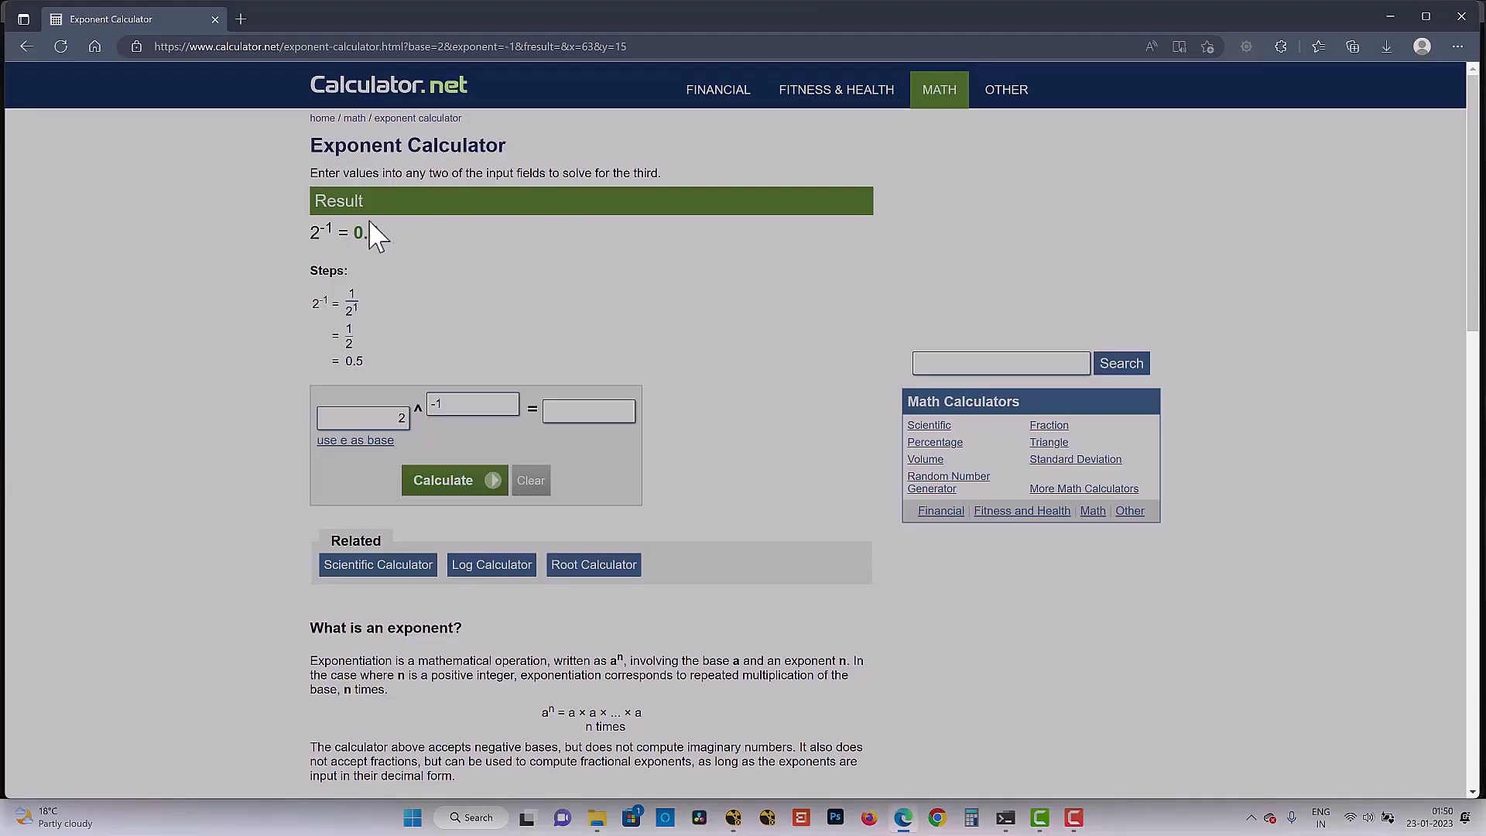
pyautogui.moveTo(463, 405); pyautogui.dragTo(437, 405)
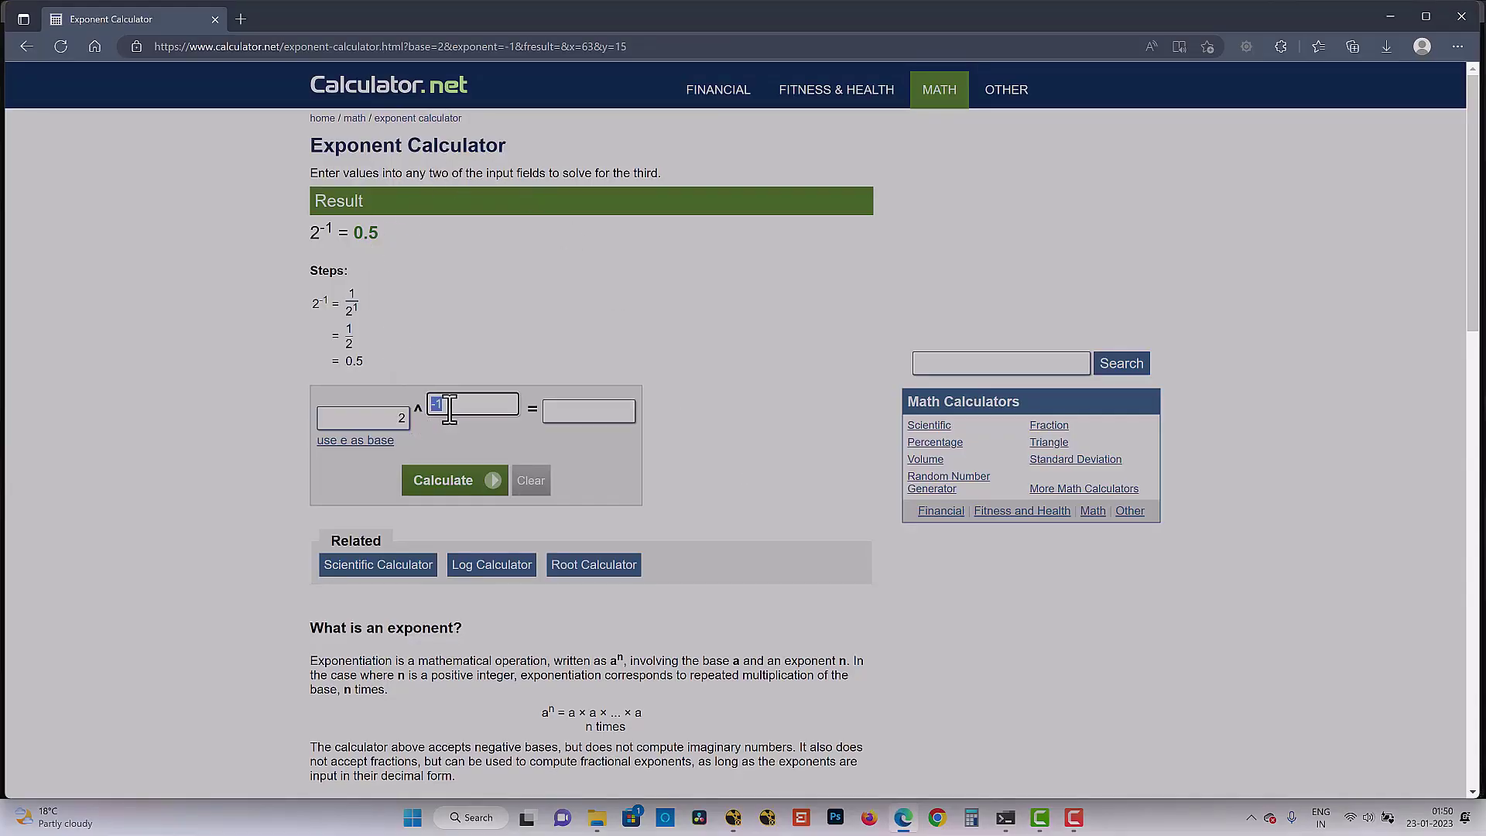
pyautogui.write('-0.5')
pyautogui.press('Return')
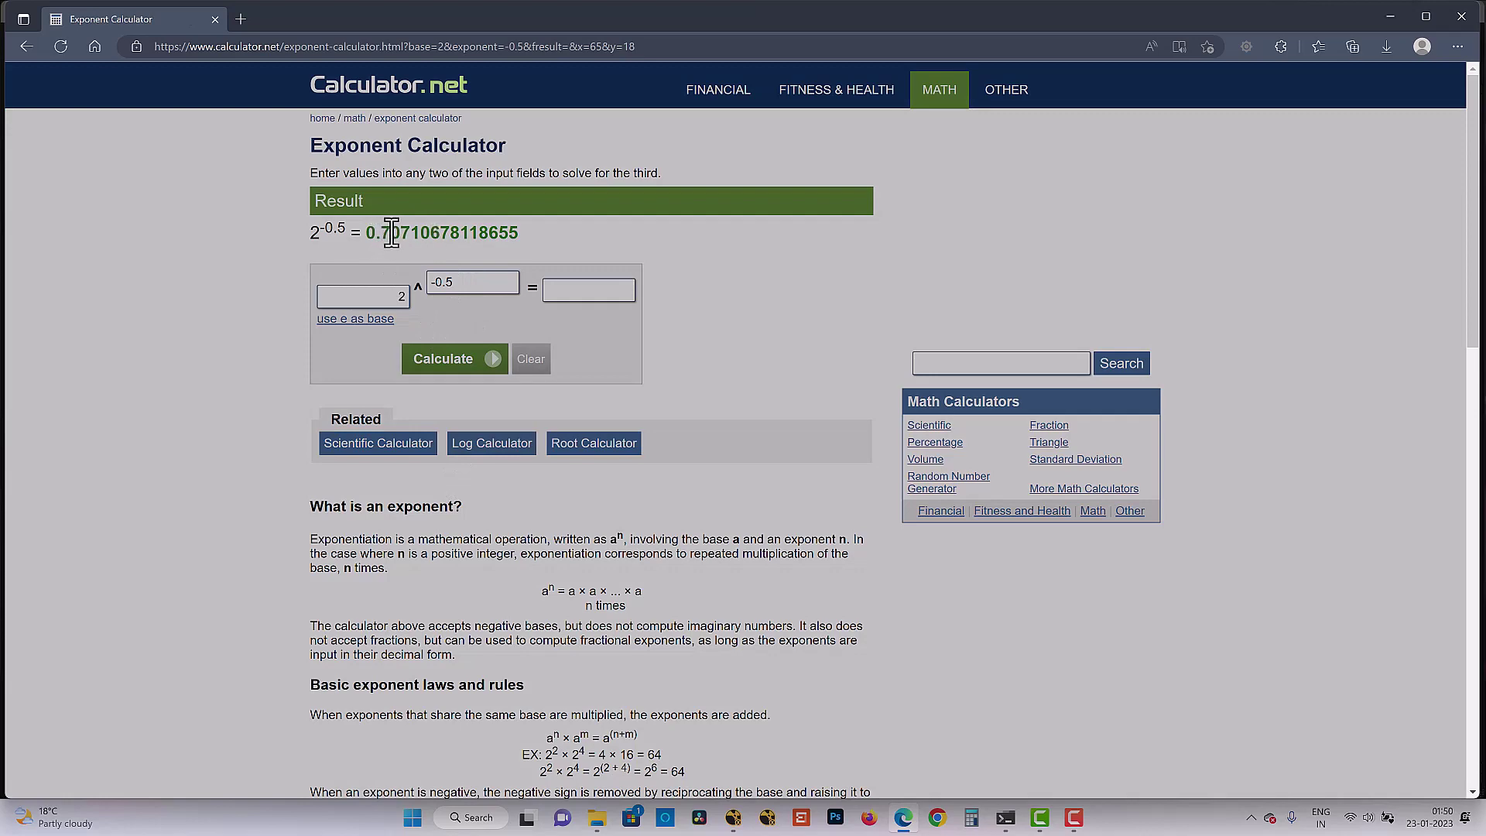
# Switch back to Nuke and set the Grade gain to 0.7071 and the Exposure red, green and blue to -0.5 stops
pyautogui.hotkey('alt', 'Tab')
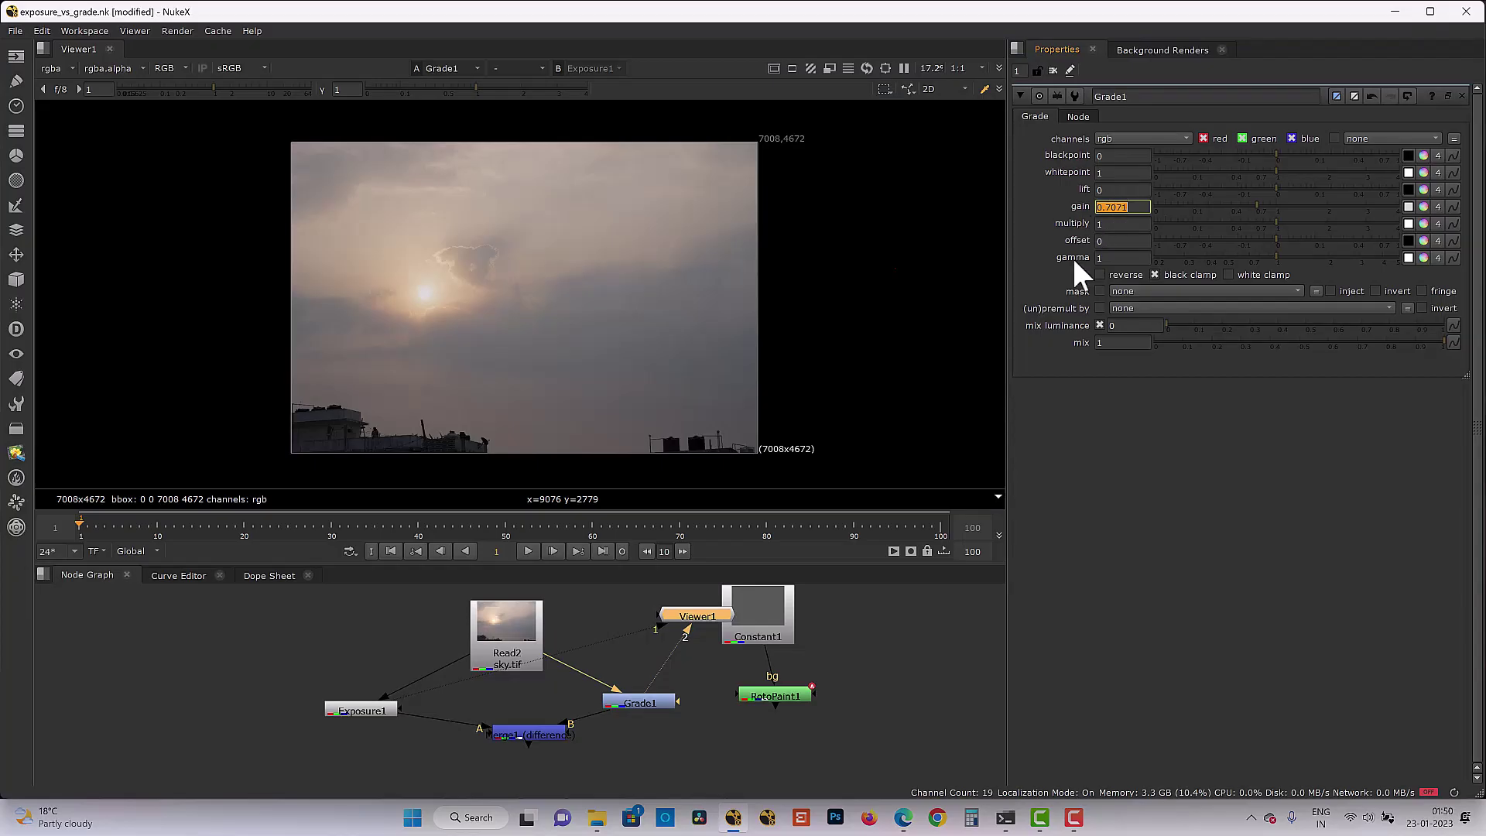
pyautogui.doubleClick(365, 714)
pyautogui.click(1115, 214)
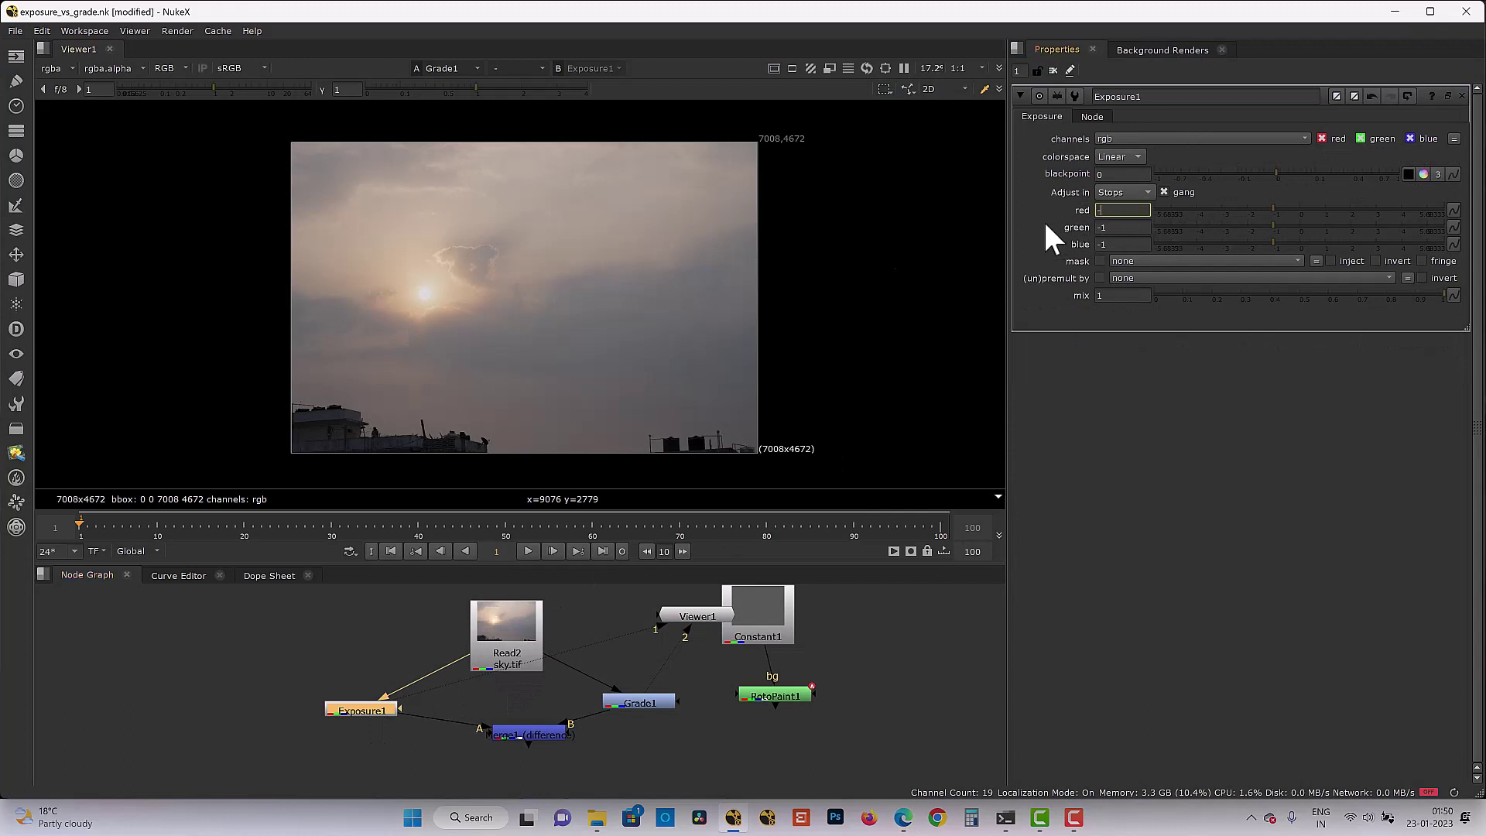
pyautogui.write('-0.5')
pyautogui.press('Return')
# Toggle the viewer between the -0.5 stop Exposure and the Grade output, then view the difference merge
pyautogui.click(381, 713)
pyautogui.press('1')
pyautogui.doubleClick(641, 700)
pyautogui.press('2')
pyautogui.press('1')
pyautogui.press('2')
pyautogui.press('1')
pyautogui.click(543, 722)
pyautogui.doubleClick(541, 730)
pyautogui.press('1')
# View the RotoPaint node and complete the 2^0.5 example by painting "1.41421" after its equals sign
pyautogui.doubleClick(794, 693)
pyautogui.press('1')
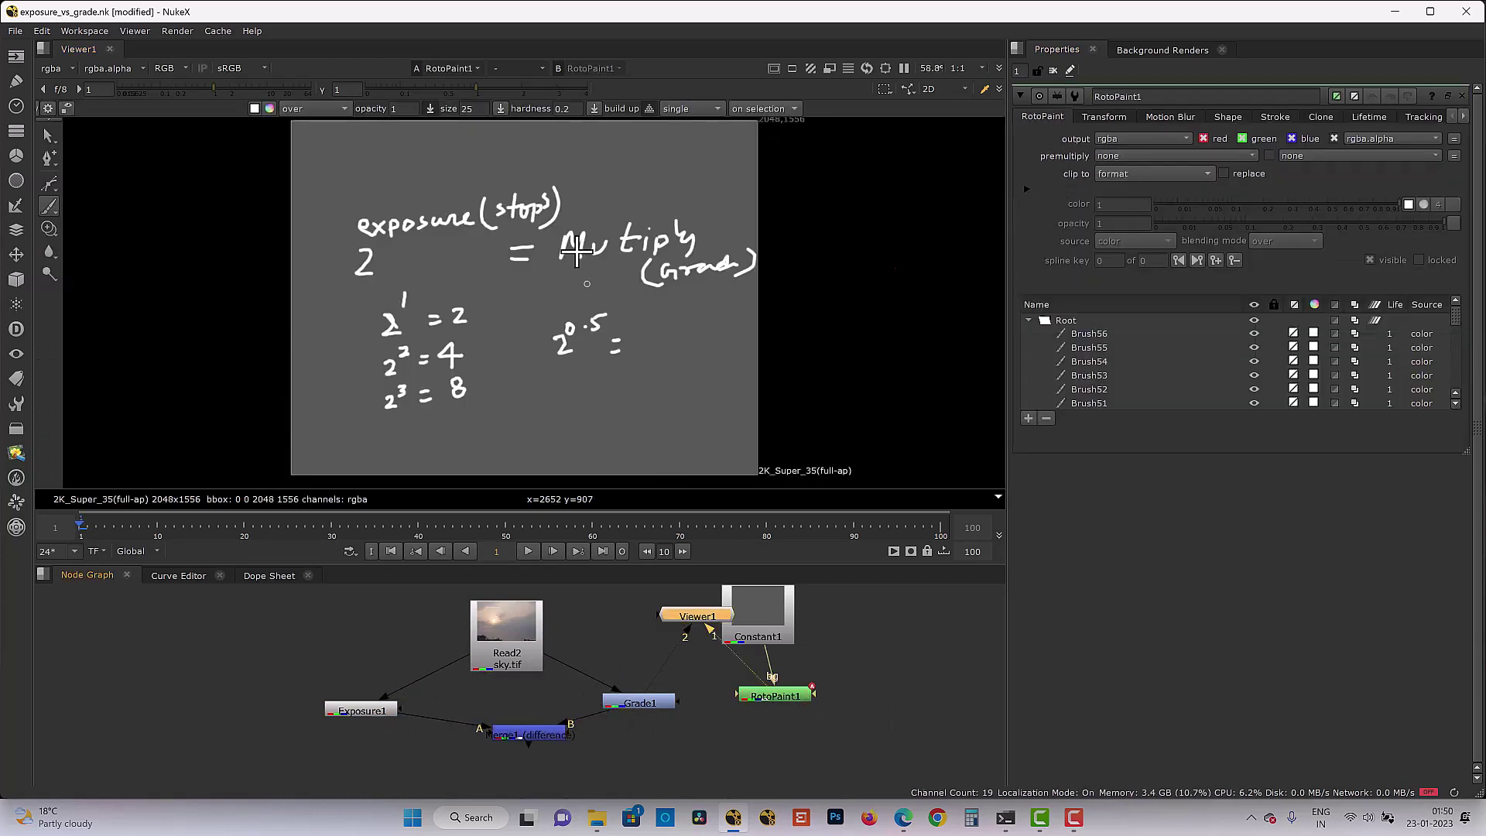
pyautogui.rightClick(611, 361)
pyautogui.moveTo(643, 325)
pyautogui.mouseDown()
pyautogui.moveTo(641, 347)
pyautogui.moveTo(682, 333)
pyautogui.mouseUp()
pyautogui.click(657, 338)
pyautogui.moveTo(679, 322)
pyautogui.mouseDown()
pyautogui.moveTo(678, 340)
pyautogui.moveTo(736, 332)
pyautogui.mouseUp()
# Paint "2^-0.5 = 0.7071" below the 2^0.5 example on the RotoPaint canvas
pyautogui.moveTo(566, 393); pyautogui.dragTo(576, 405)
pyautogui.moveTo(564, 385)
pyautogui.mouseDown()
pyautogui.moveTo(609, 369)
pyautogui.moveTo(621, 386)
pyautogui.mouseUp()
pyautogui.click(589, 380)
pyautogui.moveTo(614, 392); pyautogui.dragTo(621, 391)
pyautogui.moveTo(654, 374)
pyautogui.mouseDown()
pyautogui.moveTo(690, 387)
pyautogui.moveTo(727, 353)
pyautogui.moveTo(724, 380)
pyautogui.mouseUp()
pyautogui.click(679, 381)
pyautogui.click(715, 356)
pyautogui.moveTo(741, 351); pyautogui.dragTo(744, 376)
# Paint "2^-1 = 0.5" below the 2^-0.5 example on the RotoPaint canvas
pyautogui.moveTo(579, 435)
pyautogui.mouseDown()
pyautogui.moveTo(598, 455)
pyautogui.moveTo(589, 420)
pyautogui.moveTo(628, 435)
pyautogui.mouseUp()
pyautogui.moveTo(617, 446); pyautogui.dragTo(651, 425)
pyautogui.click(678, 429)
pyautogui.moveTo(694, 413); pyautogui.dragTo(692, 430)
pyautogui.moveTo(696, 413); pyautogui.dragTo(715, 407)
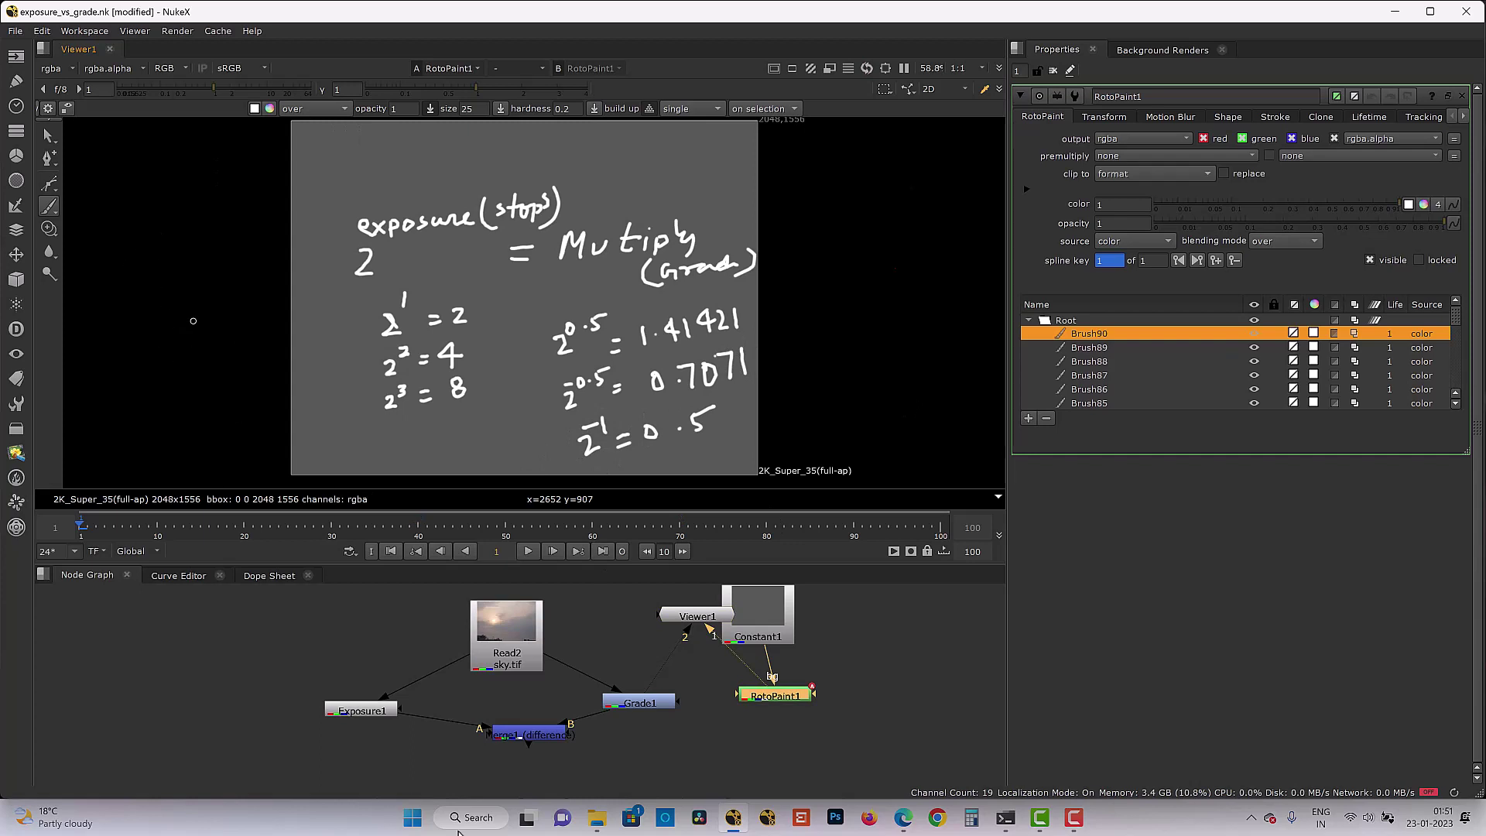
# View the Exposure node's output and open the Grade node's properties
pyautogui.doubleClick(385, 706)
pyautogui.press('1')
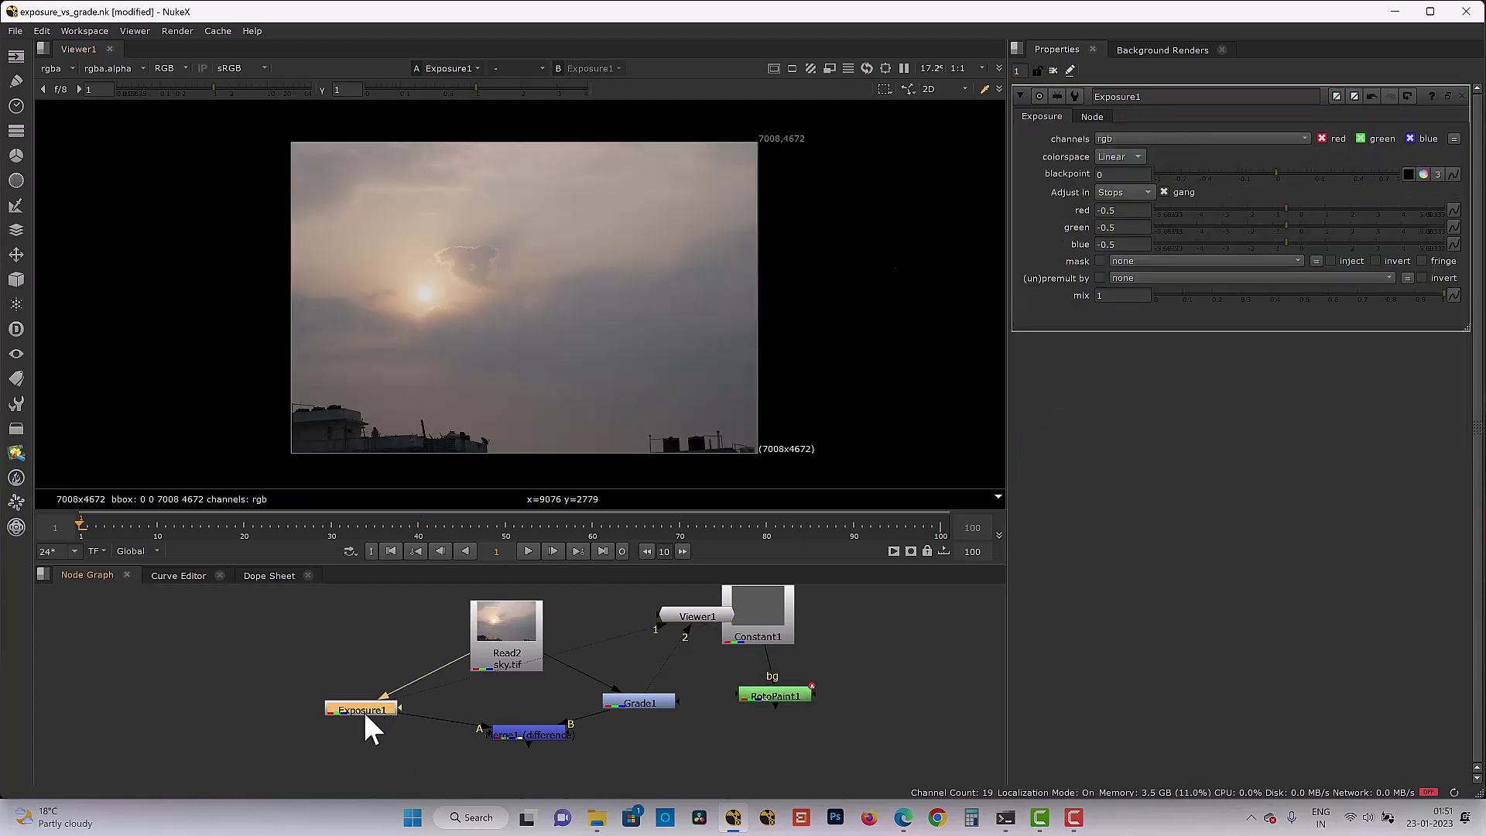
pyautogui.doubleClick(647, 703)
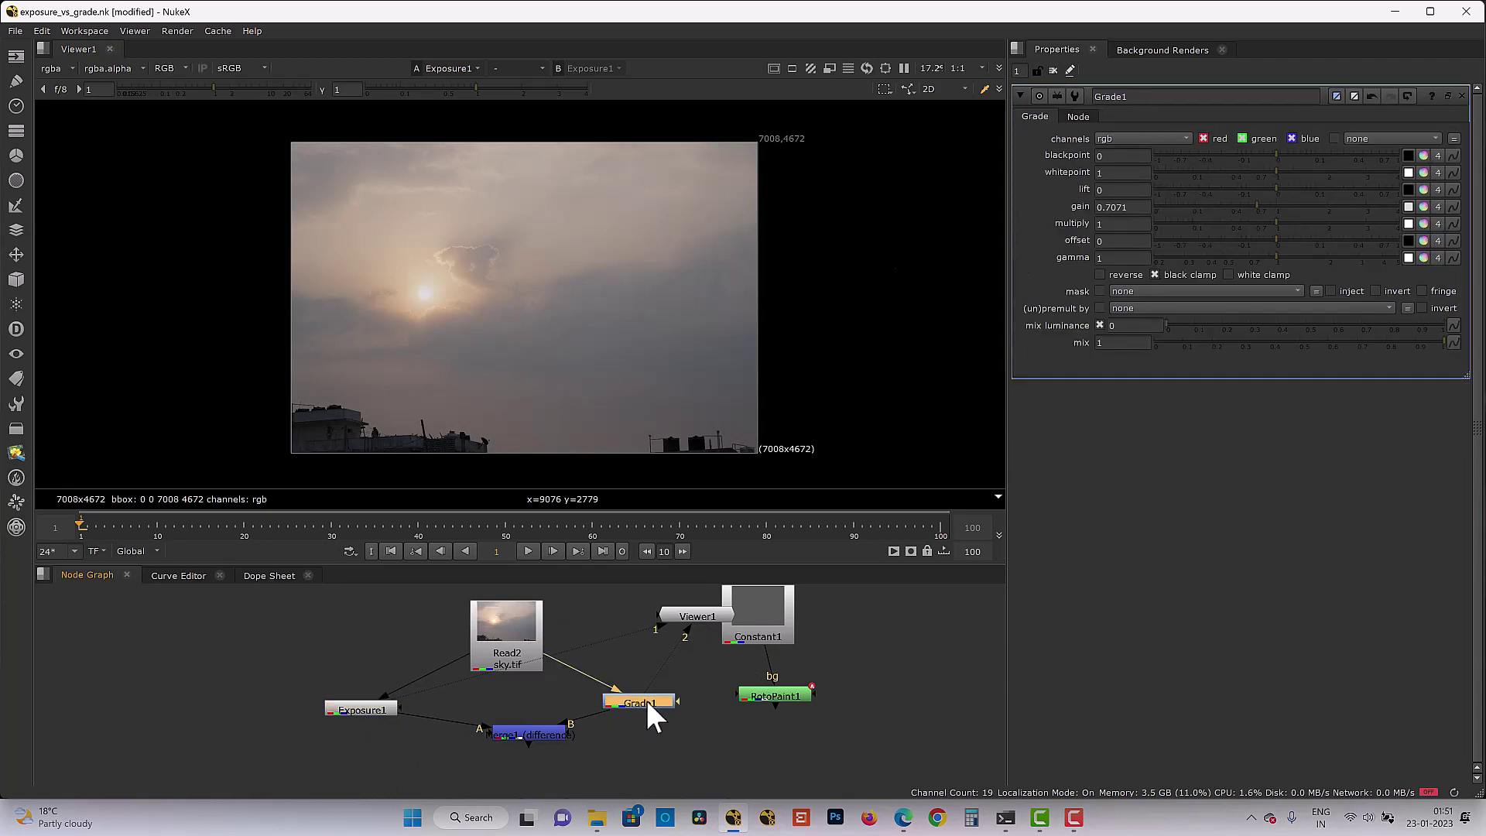
# Return the viewer to the RotoPaint node to review the painted formula and examples
pyautogui.moveTo(662, 714); pyautogui.dragTo(574, 754, button='middle')
pyautogui.moveTo(629, 638); pyautogui.dragTo(708, 612)
pyautogui.click(649, 706)
pyautogui.moveTo(664, 708); pyautogui.dragTo(713, 684)
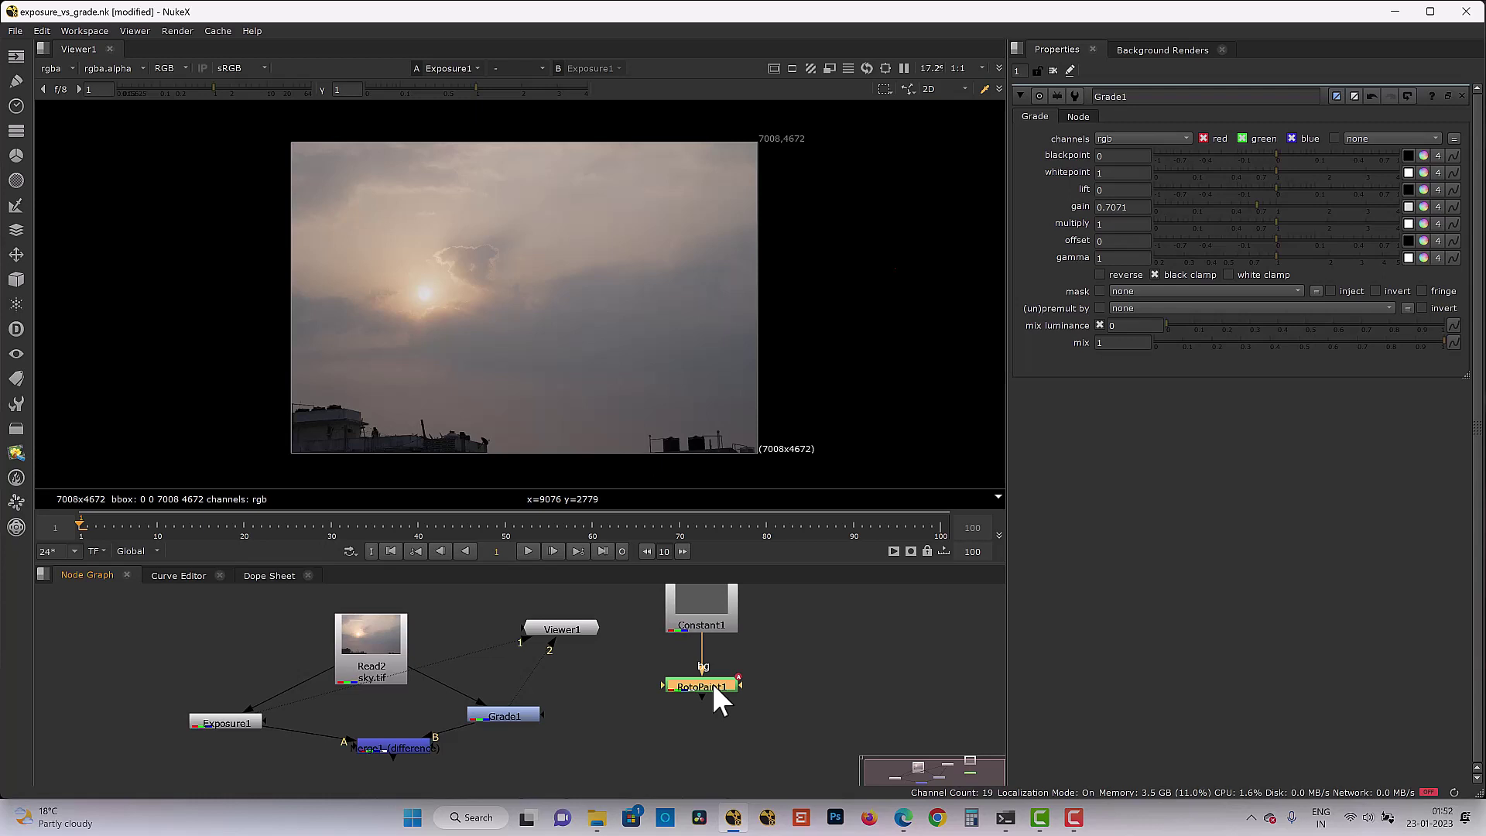
pyautogui.click(720, 619)
pyautogui.press('1')
pyautogui.doubleClick(716, 679)
pyautogui.press('1')
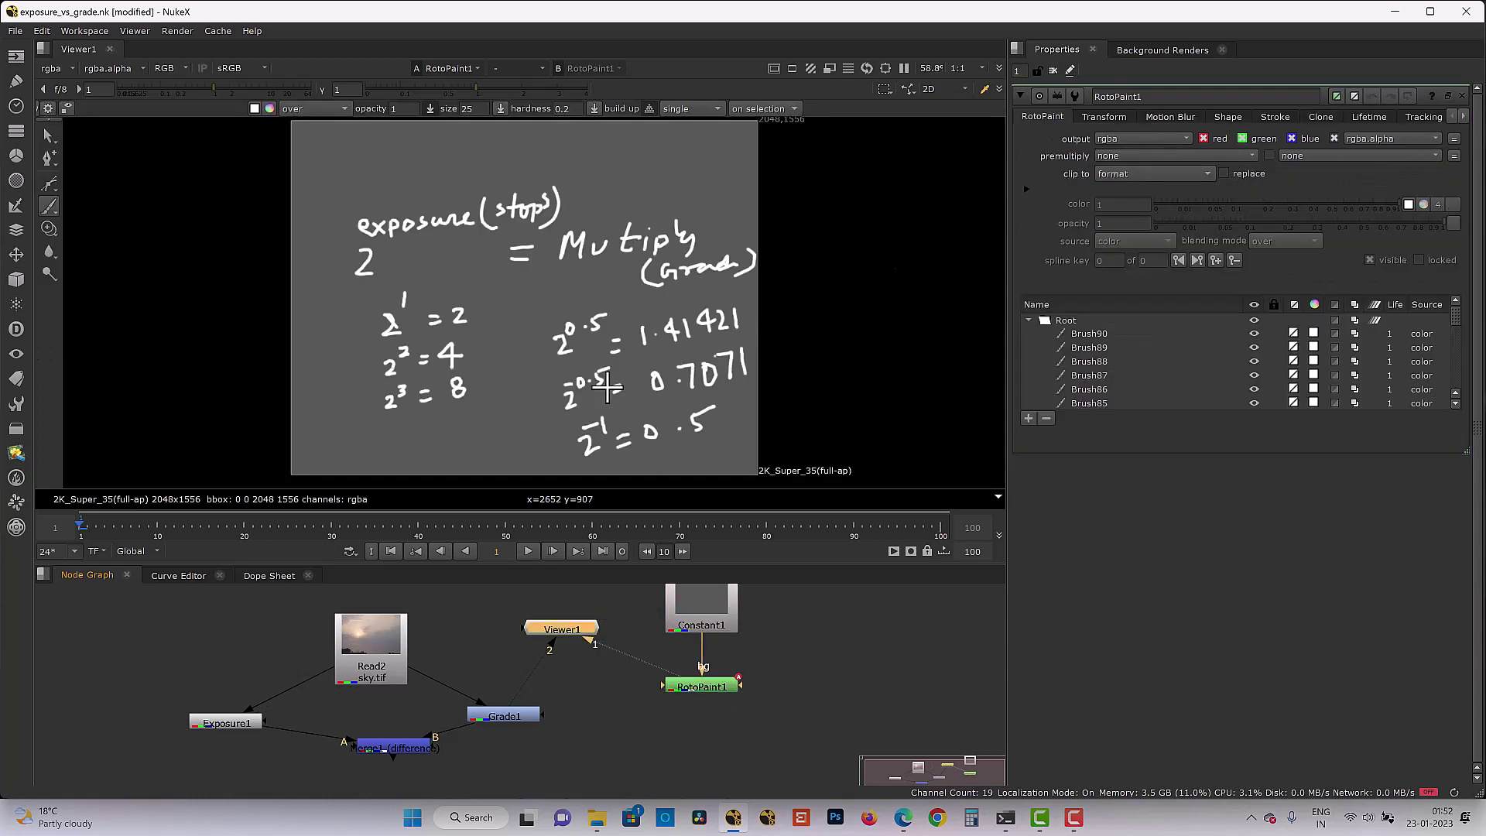
# View the sky.tif image, test the viewer gain at 3.6 and reset it to 1
pyautogui.click(649, 226)
pyautogui.moveTo(512, 654); pyautogui.dragTo(602, 636, button='middle')
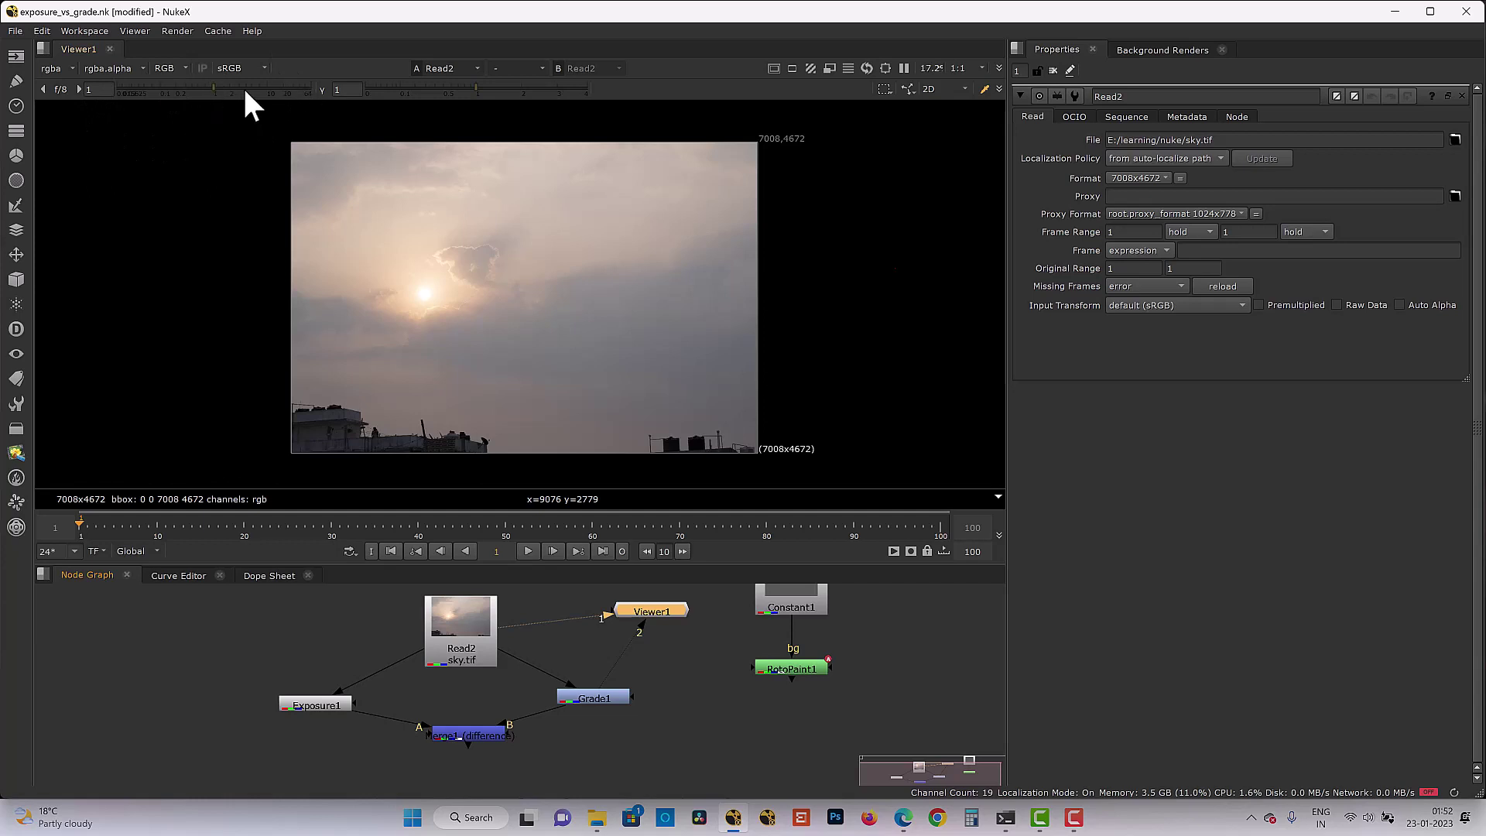
pyautogui.click(193, 90)
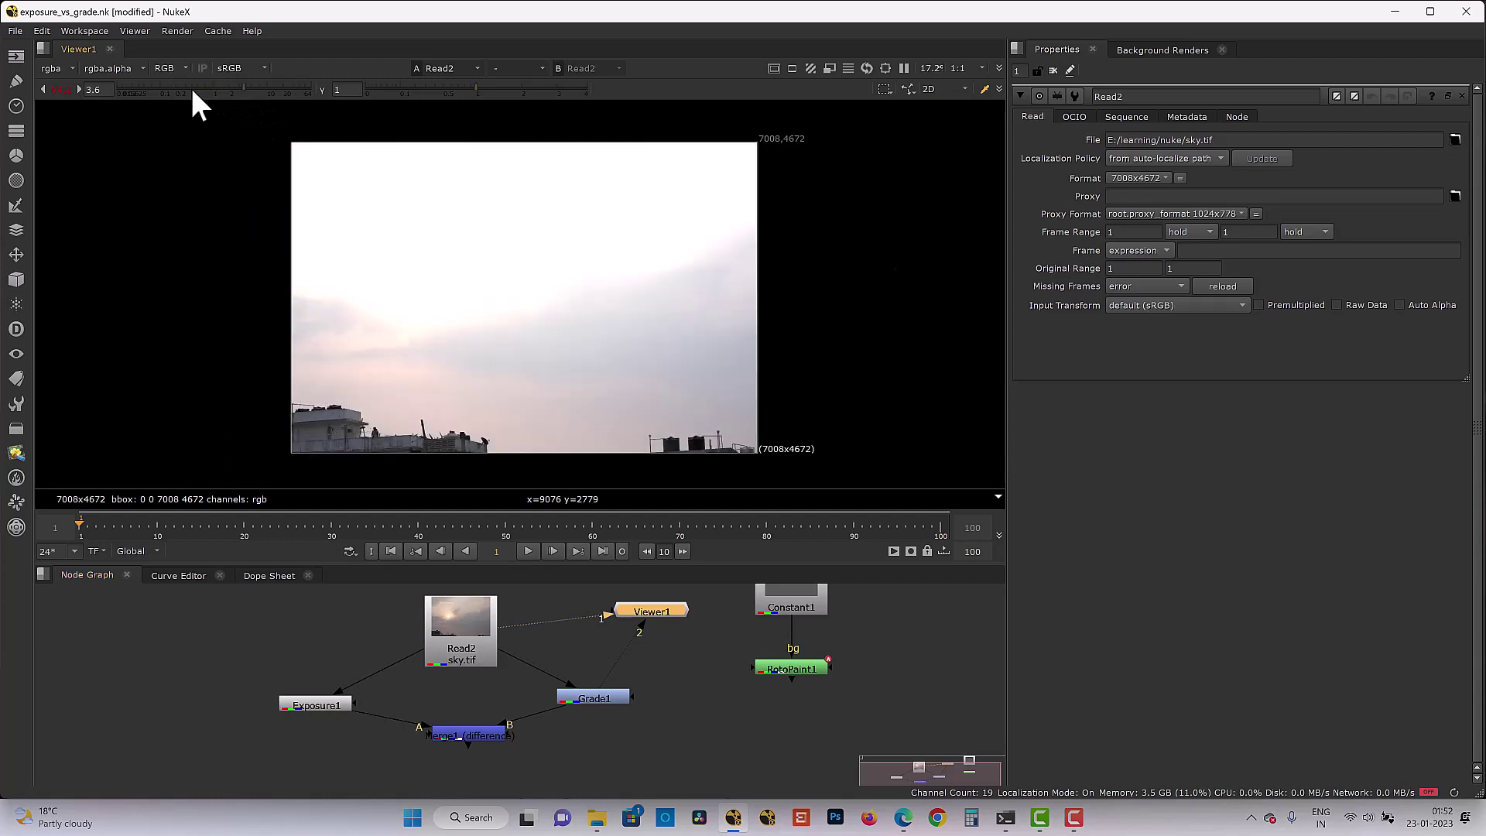
pyautogui.click(62, 89)
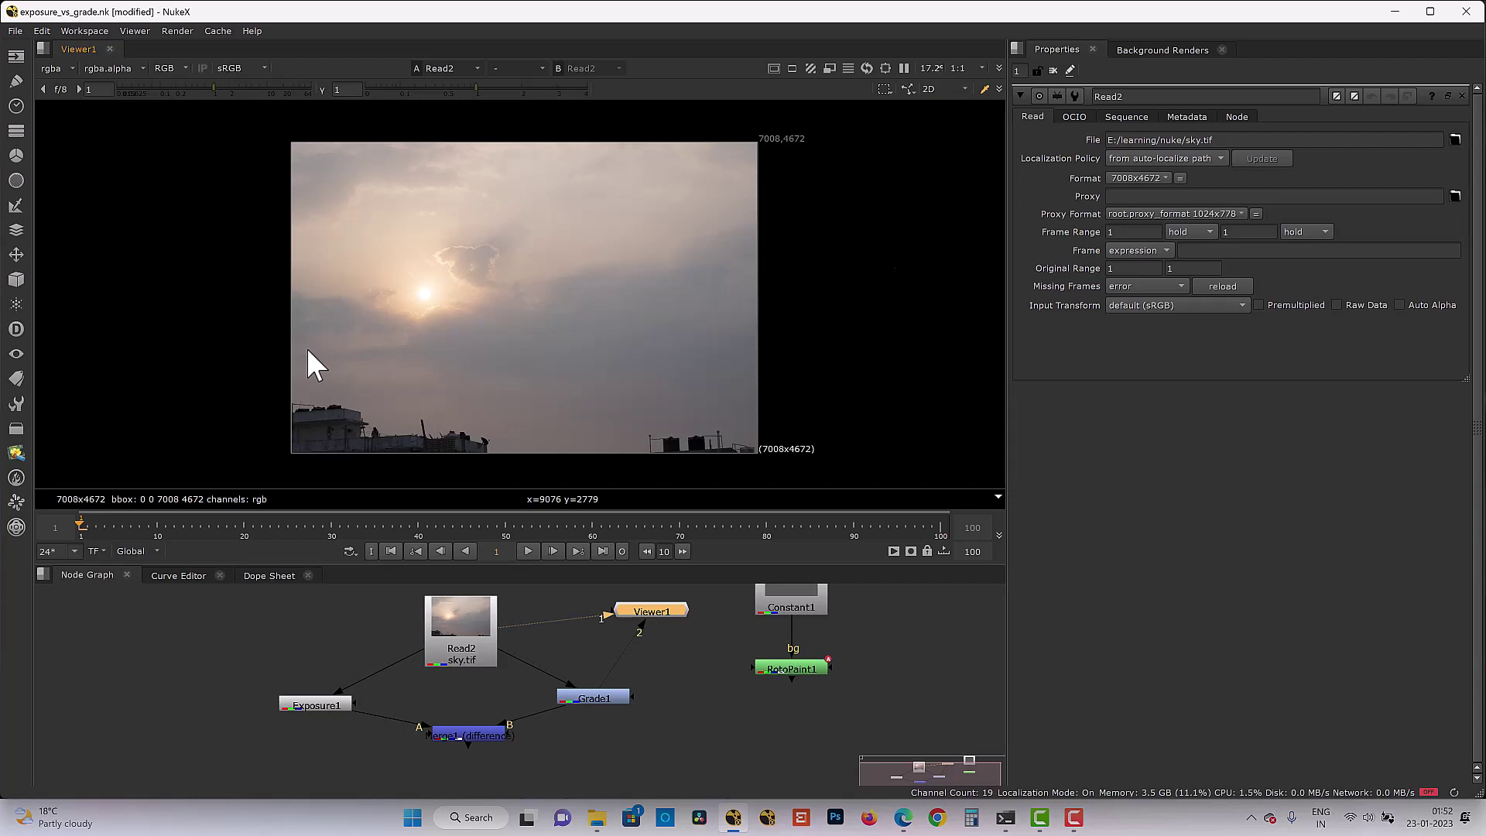
pyautogui.moveTo(97, 91); pyautogui.dragTo(86, 90)
pyautogui.click(103, 89)
# Open the Grade node's properties, and circle the digits "41" of 1.41421 on the RotoPaint canvas
pyautogui.doubleClick(592, 693)
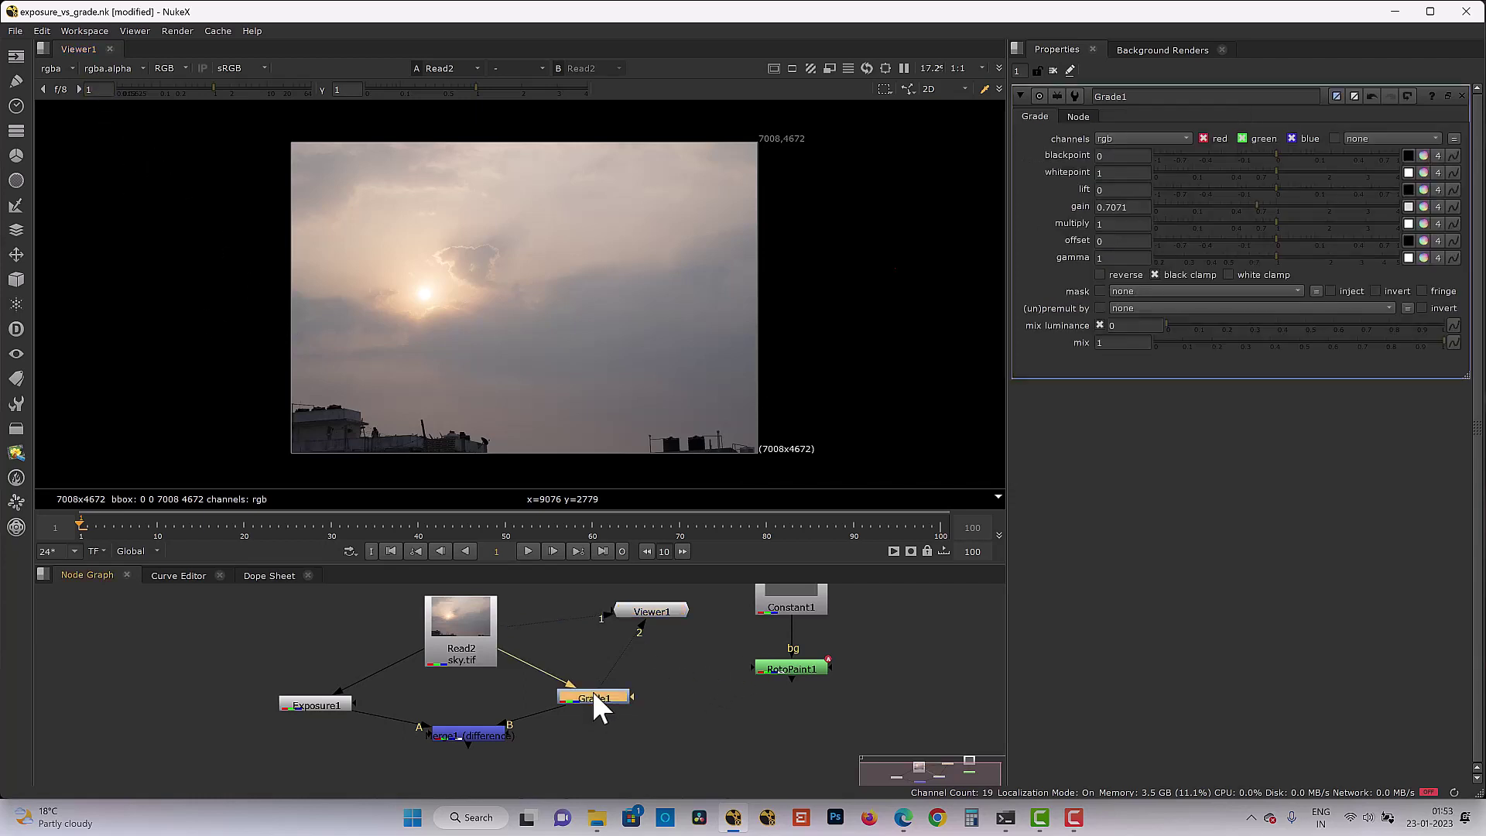
pyautogui.press('1')
pyautogui.doubleClick(788, 667)
pyautogui.press('1')
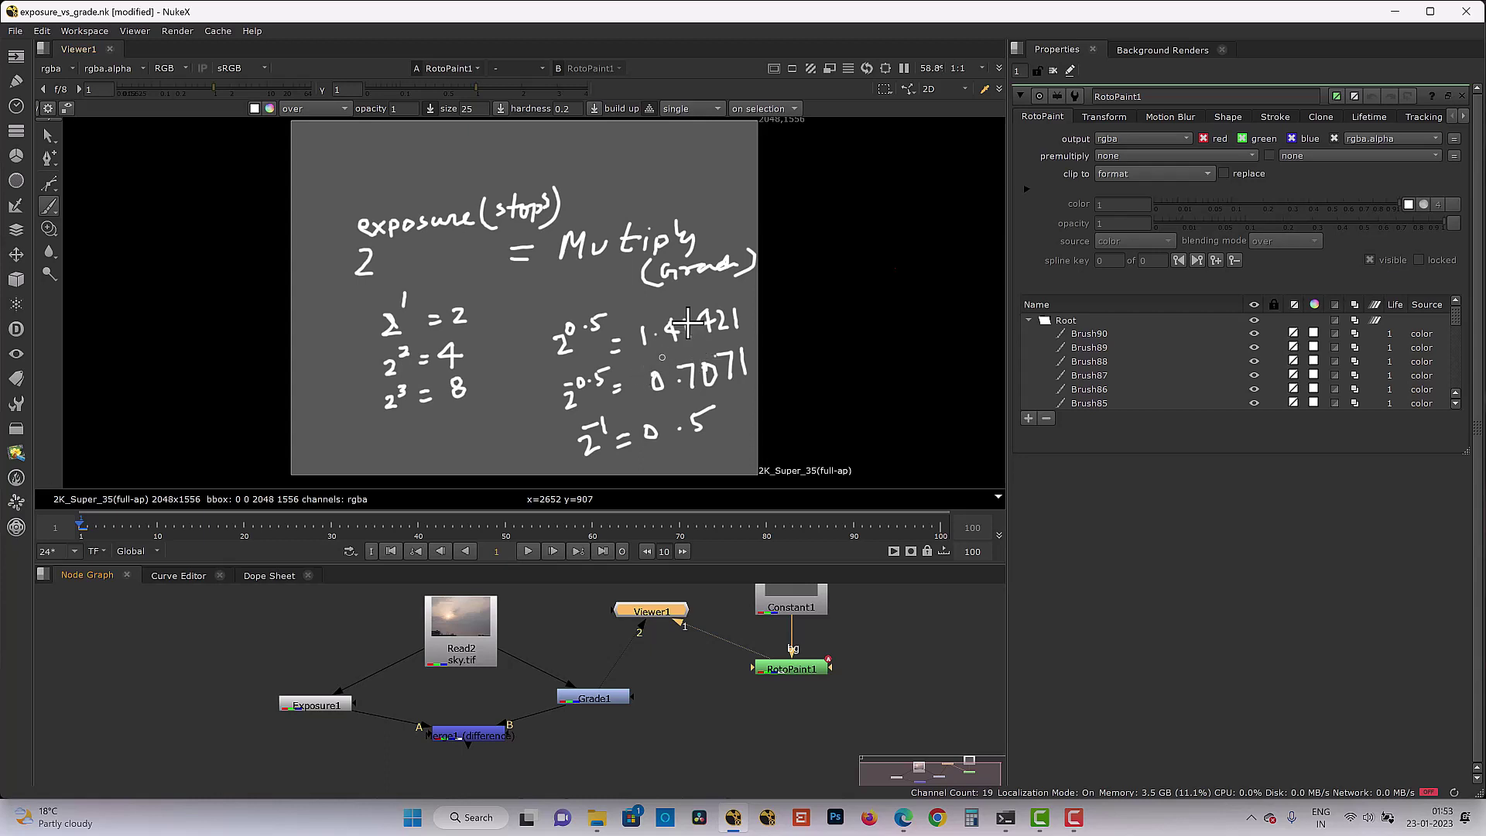
pyautogui.moveTo(689, 302)
pyautogui.mouseDown()
pyautogui.moveTo(700, 343)
pyautogui.moveTo(674, 358)
pyautogui.moveTo(652, 298)
pyautogui.moveTo(684, 304)
pyautogui.mouseUp()
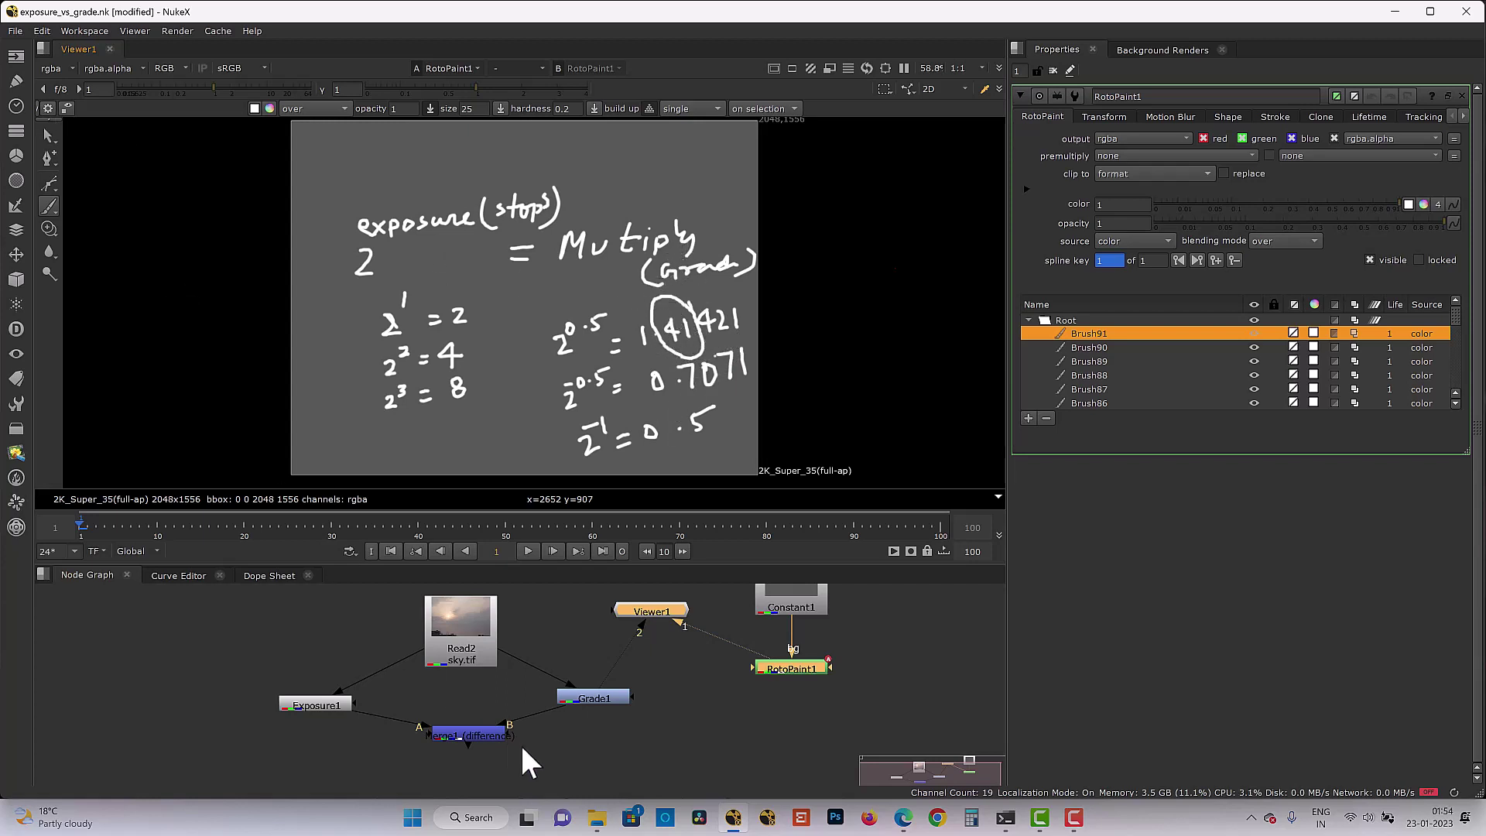
# Raise the viewer gain to 1.41 on the sky.tif image and view the Grade node's output with it
pyautogui.doubleClick(483, 650)
pyautogui.press('1')
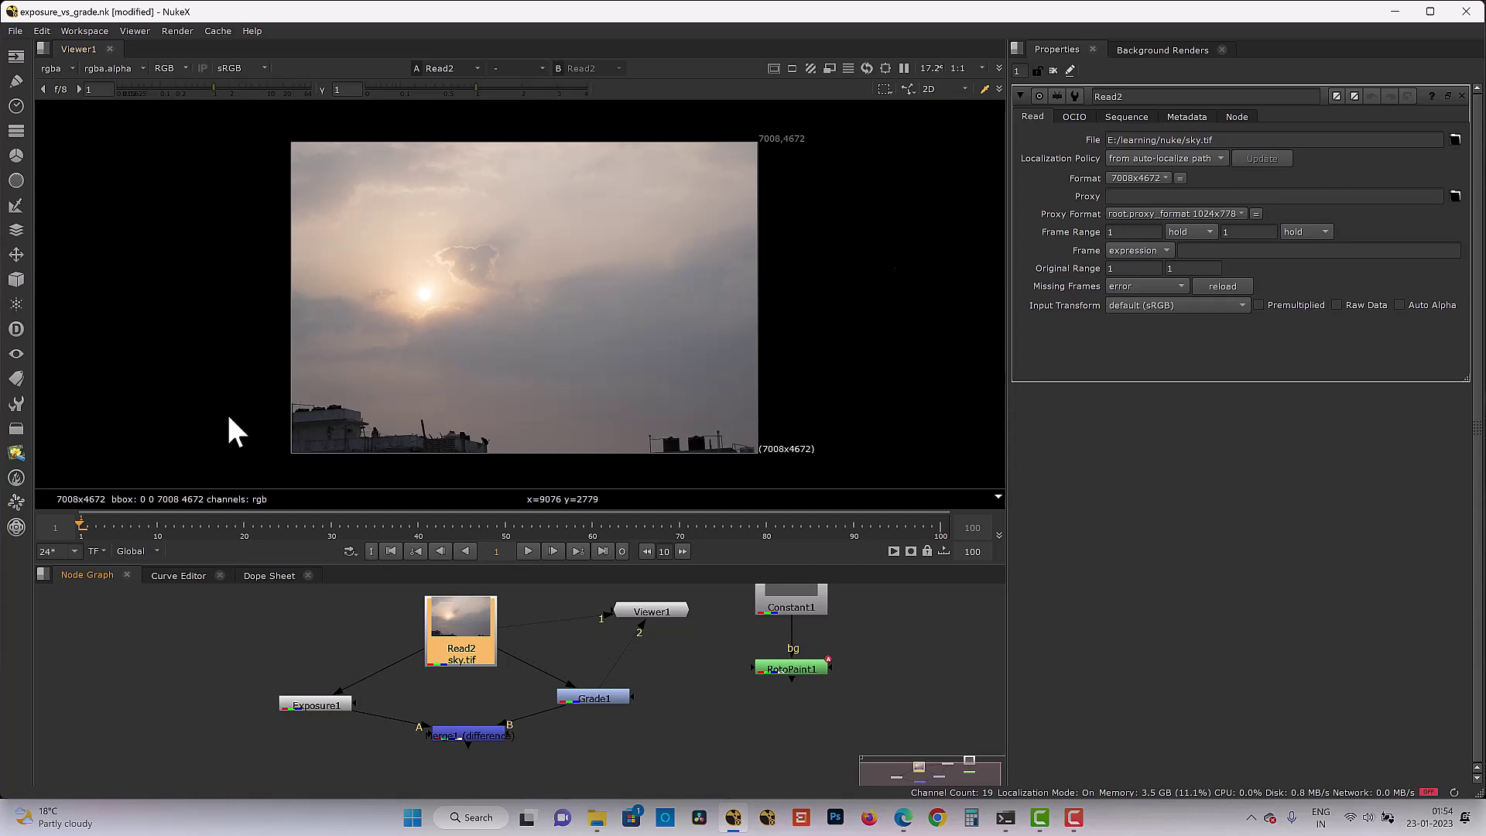
pyautogui.press('.')
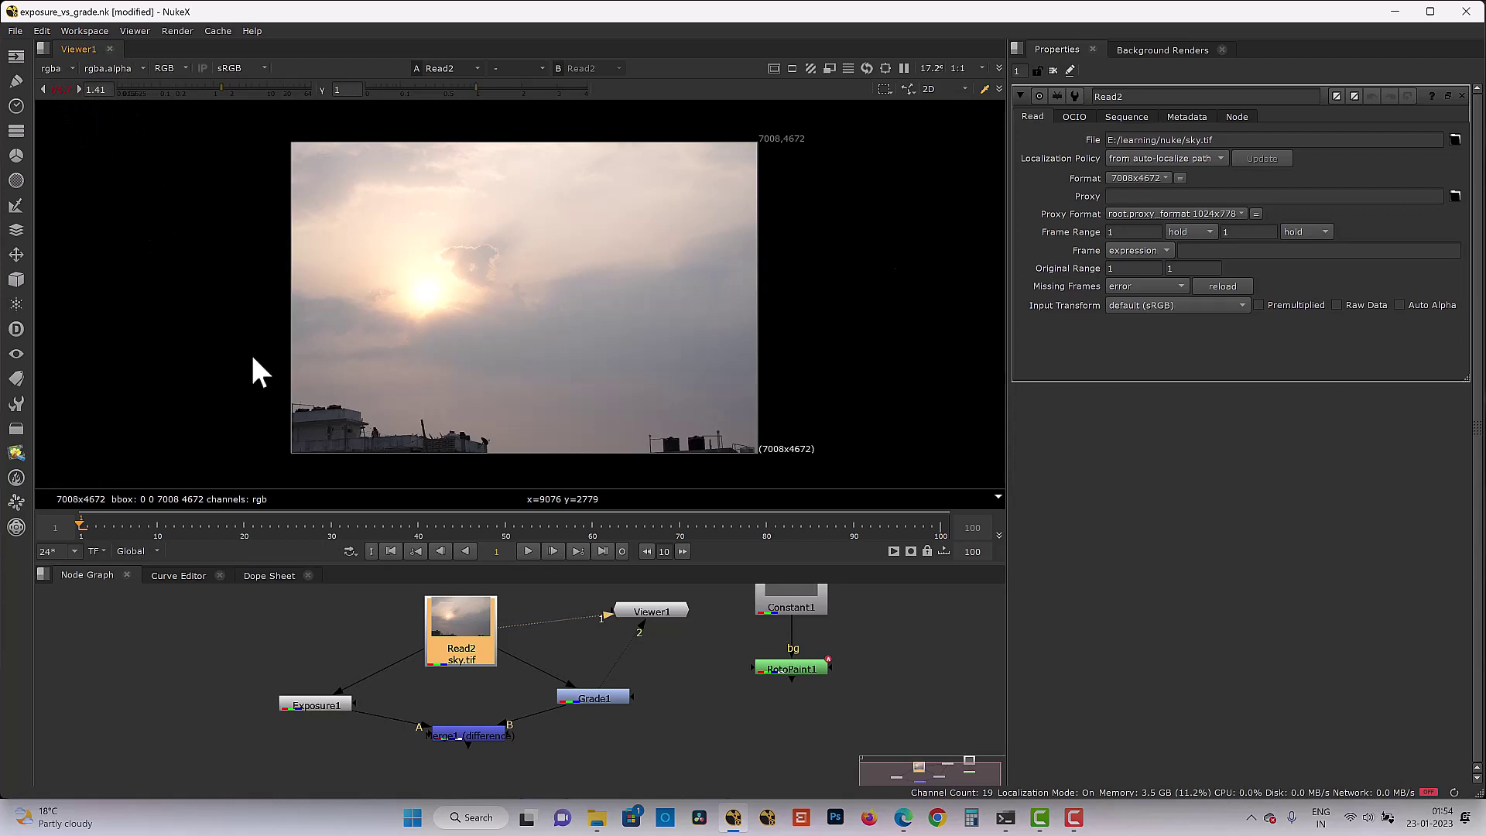
pyautogui.click(618, 699)
pyautogui.press('1')
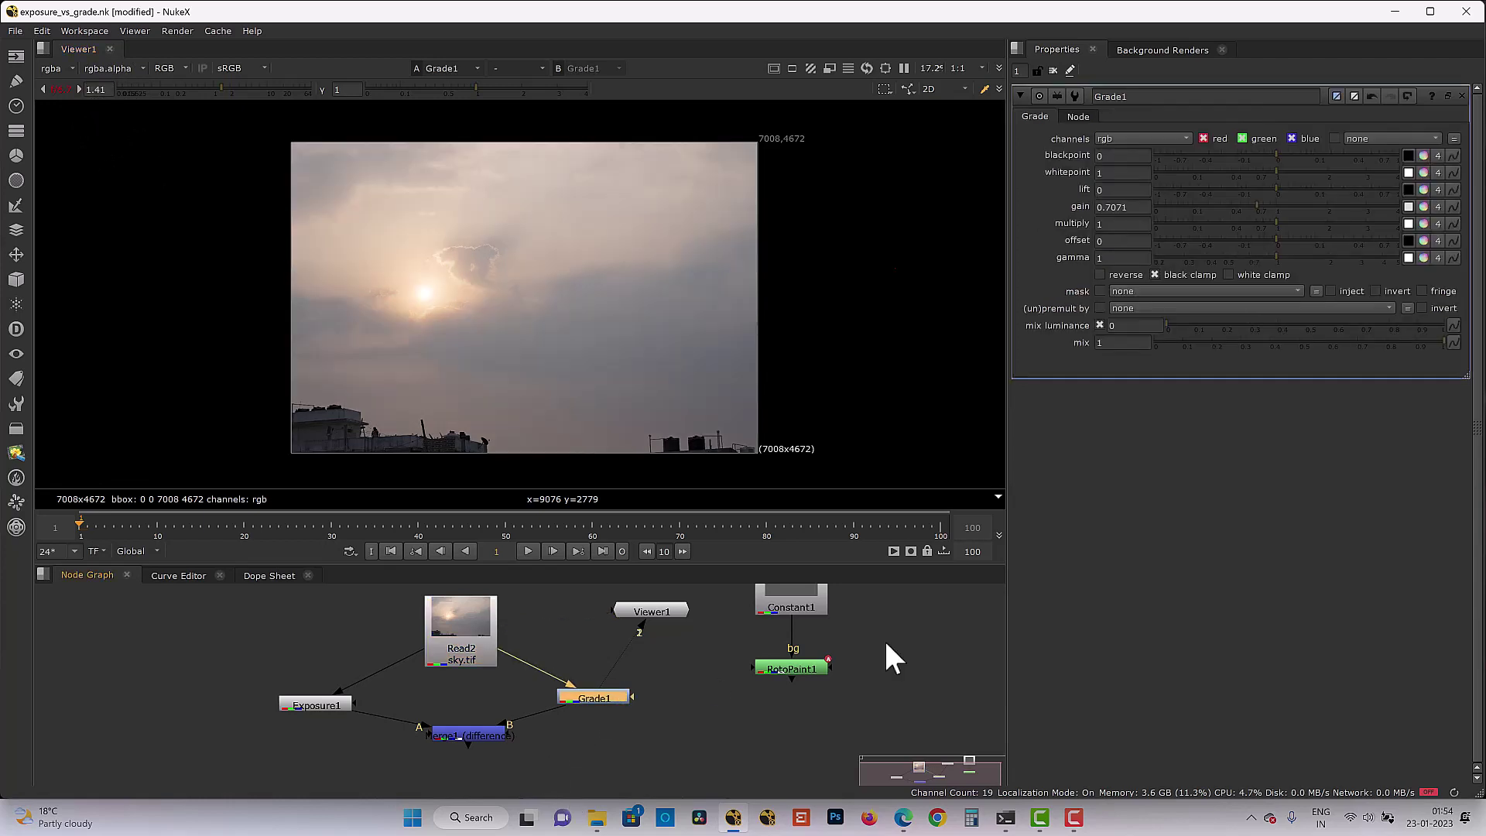
# Return the viewer to the RotoPaint node and reset the viewer gain to 1
pyautogui.click(816, 664)
pyautogui.press('1')
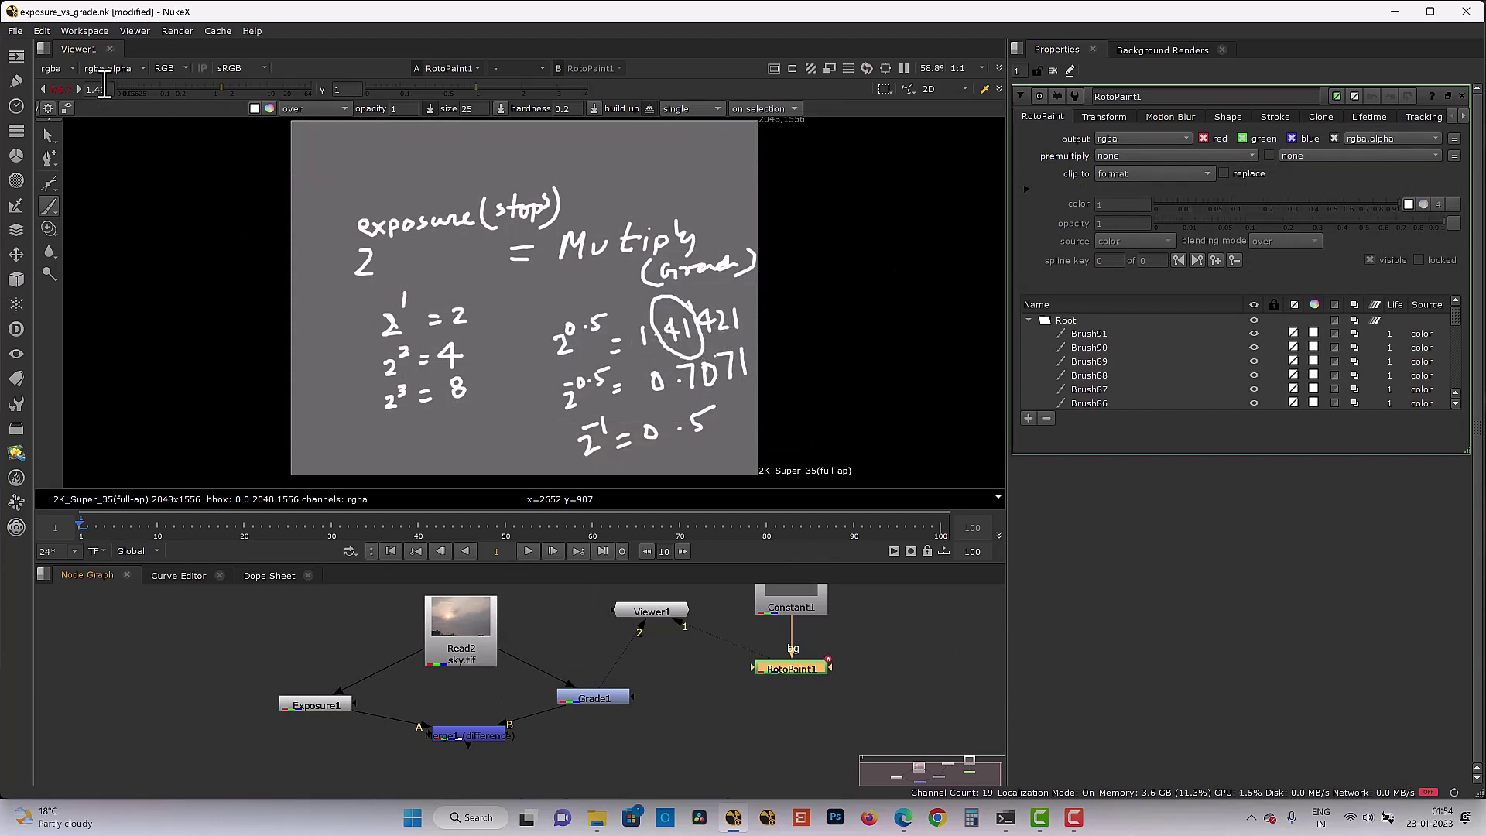
pyautogui.write('1')
pyautogui.press(',')
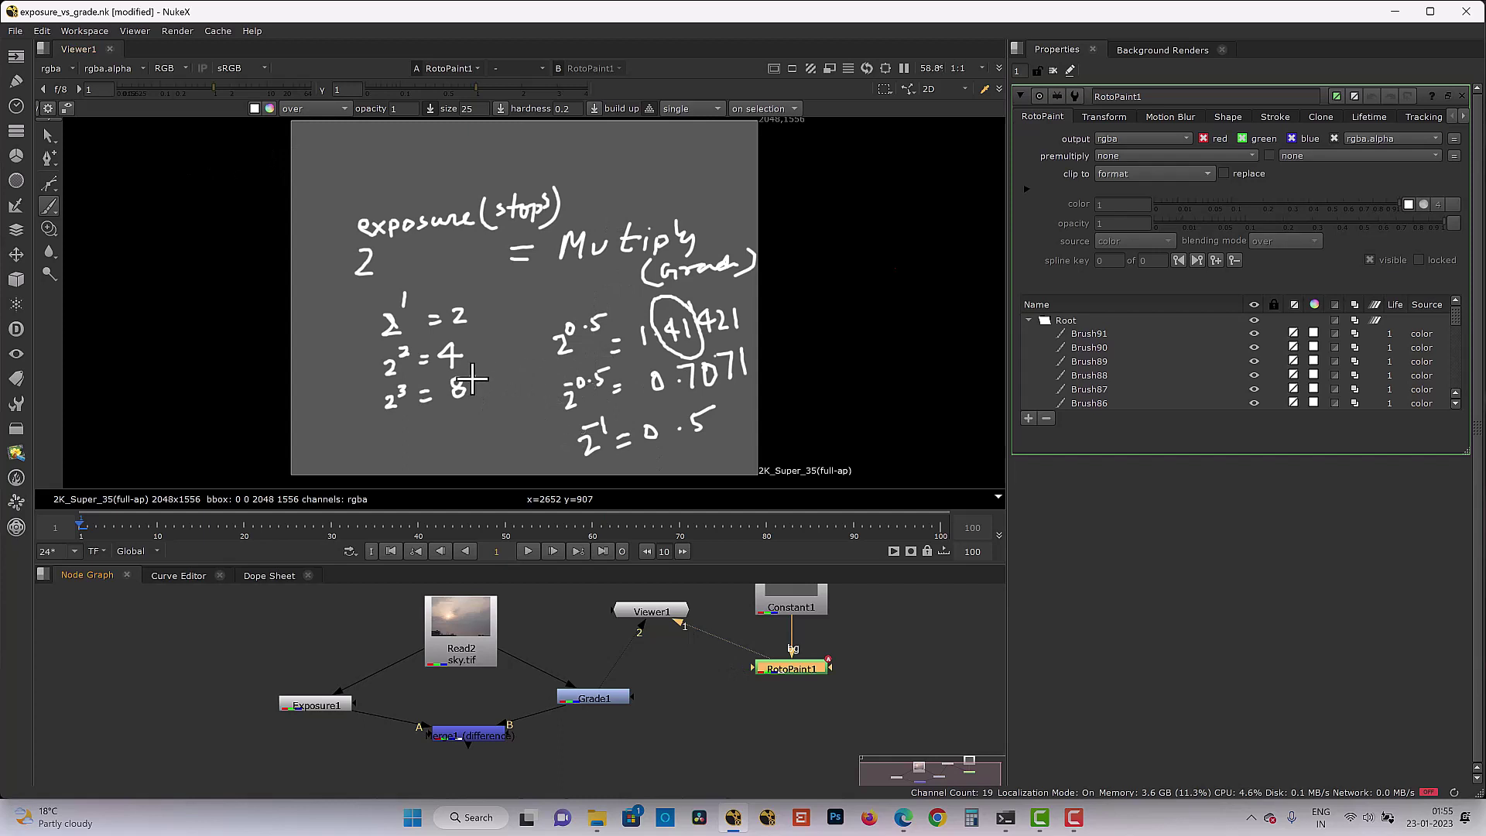
# Change the viewer gain in f-stop increments to 0.71, 1.41, 2 and finally 2.83 over the painted examples
pyautogui.click(79, 89)
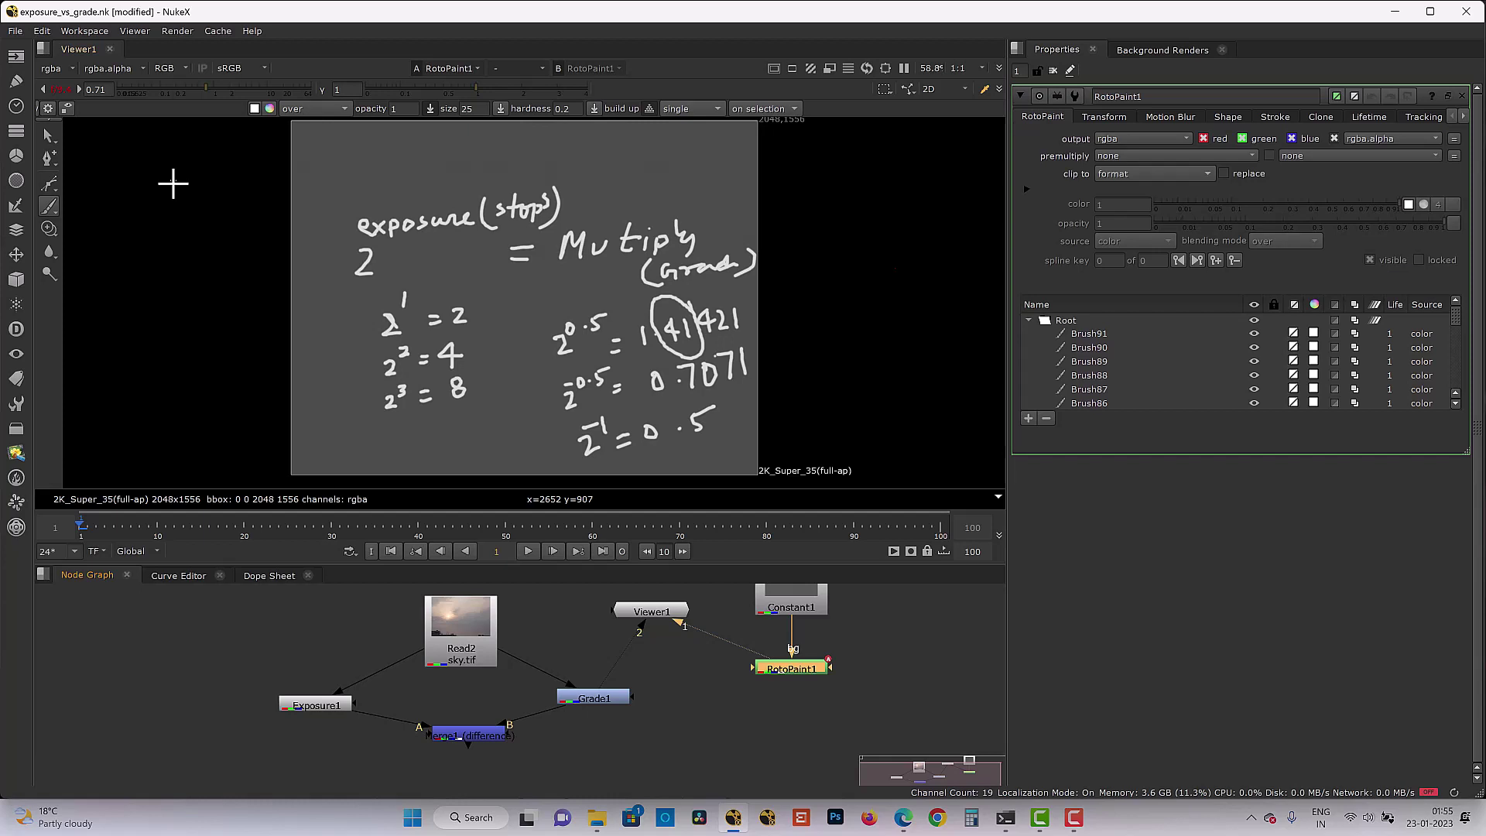
pyautogui.press('.')
pyautogui.press('.')
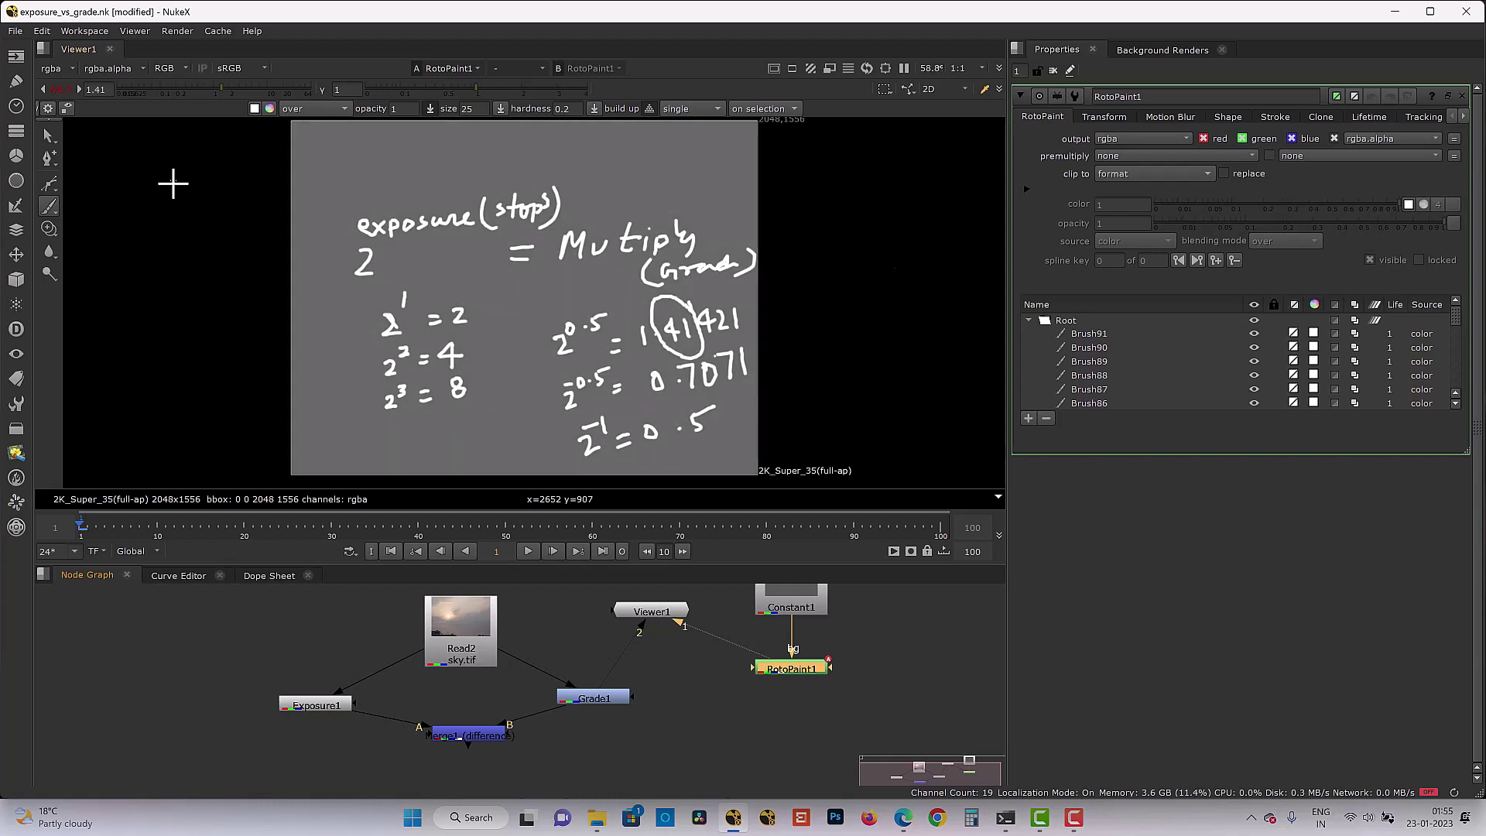
pyautogui.press('Up')
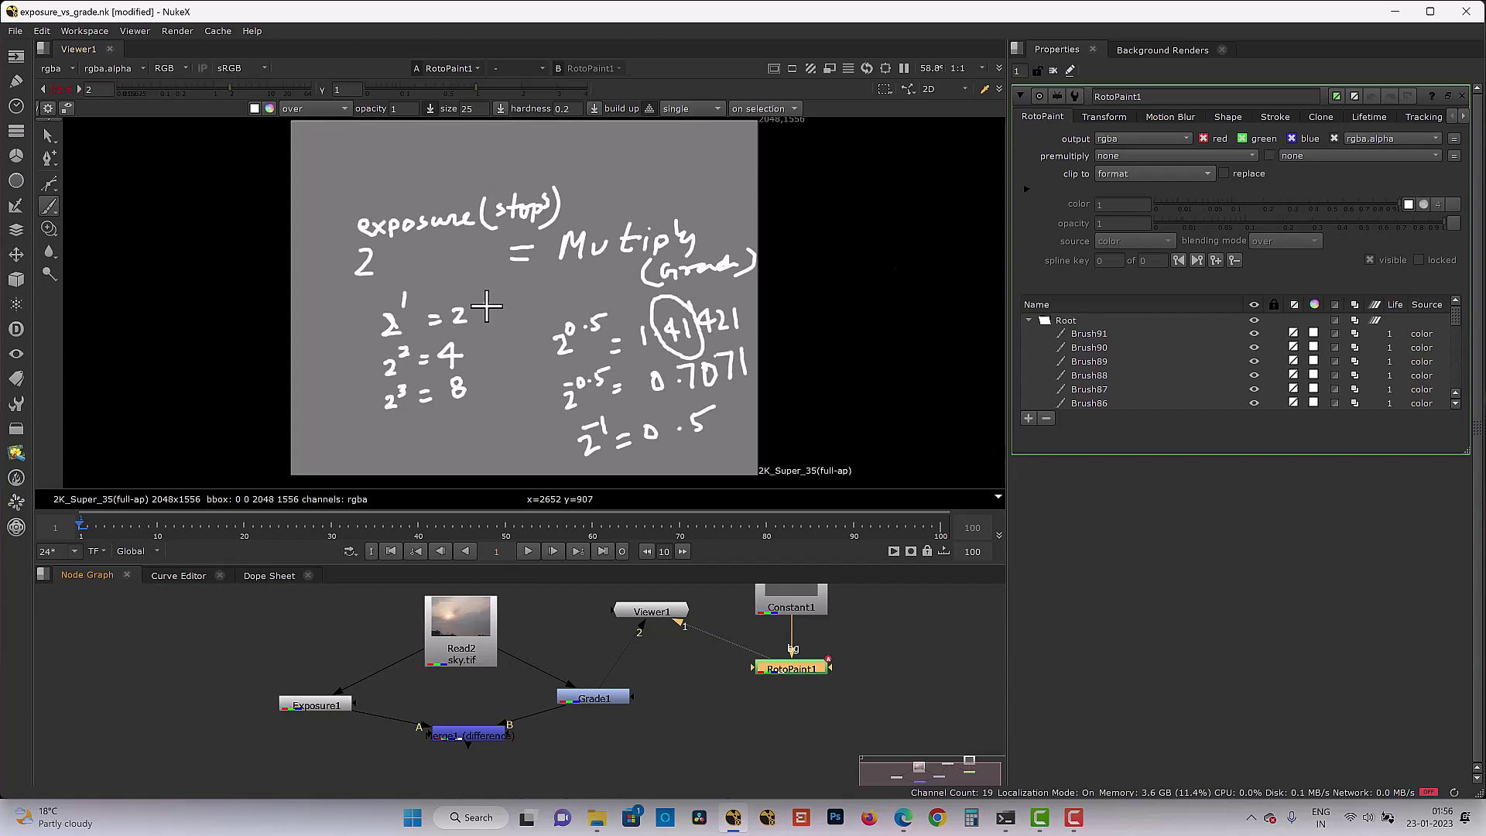
pyautogui.press('.')
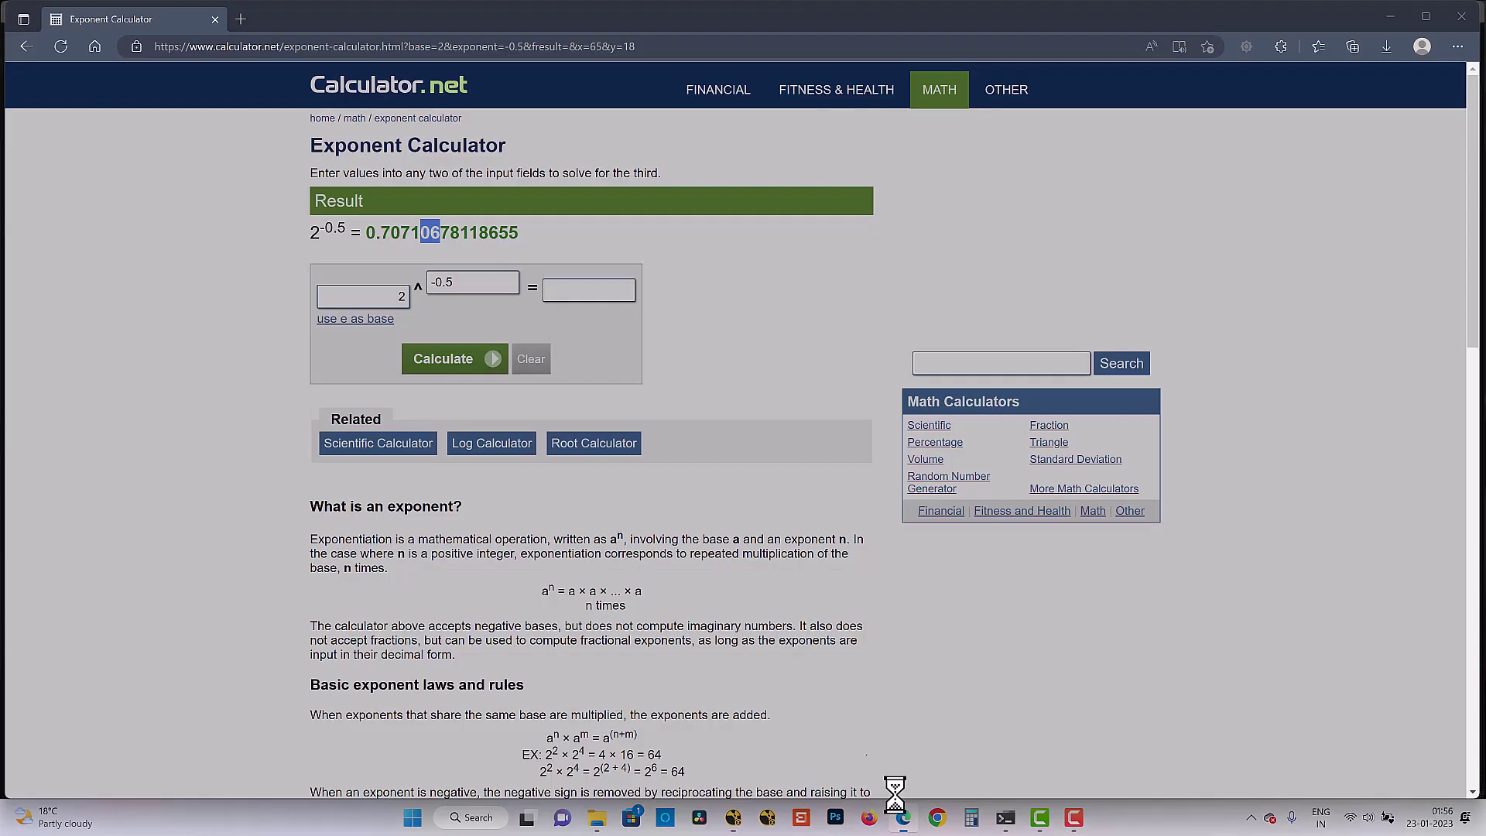
# Switch to the exponent calculator in the browser and calculate 2 to the power of 1.5
pyautogui.click(904, 818)
pyautogui.moveTo(473, 287); pyautogui.dragTo(431, 298)
pyautogui.write('1.5')
pyautogui.press('Return')
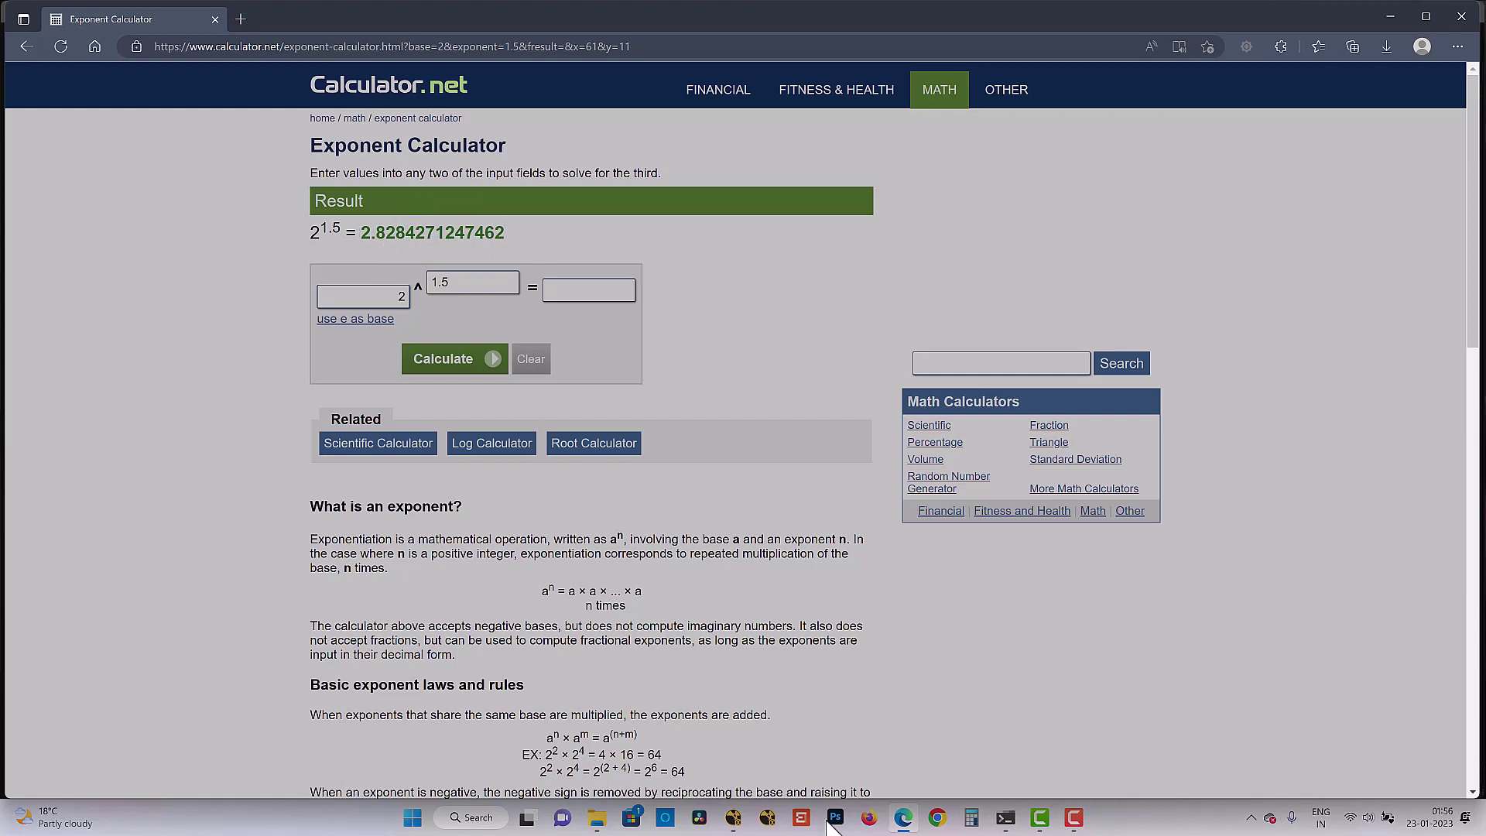
# Switch back to Nuke, view the Exposure node and set its ganged stops to 1.5
pyautogui.click(734, 821)
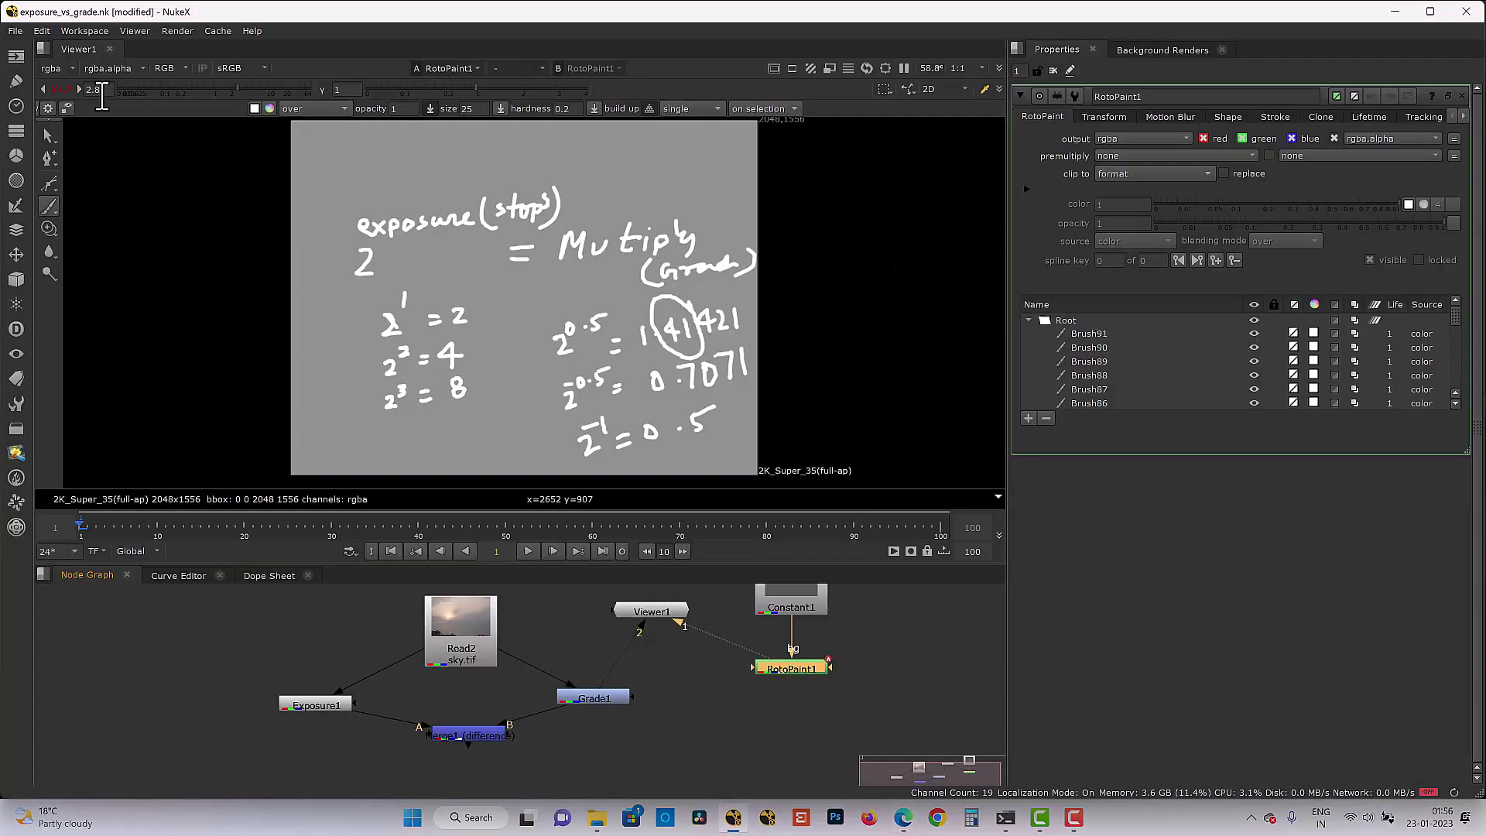
pyautogui.doubleClick(332, 706)
pyautogui.press('1')
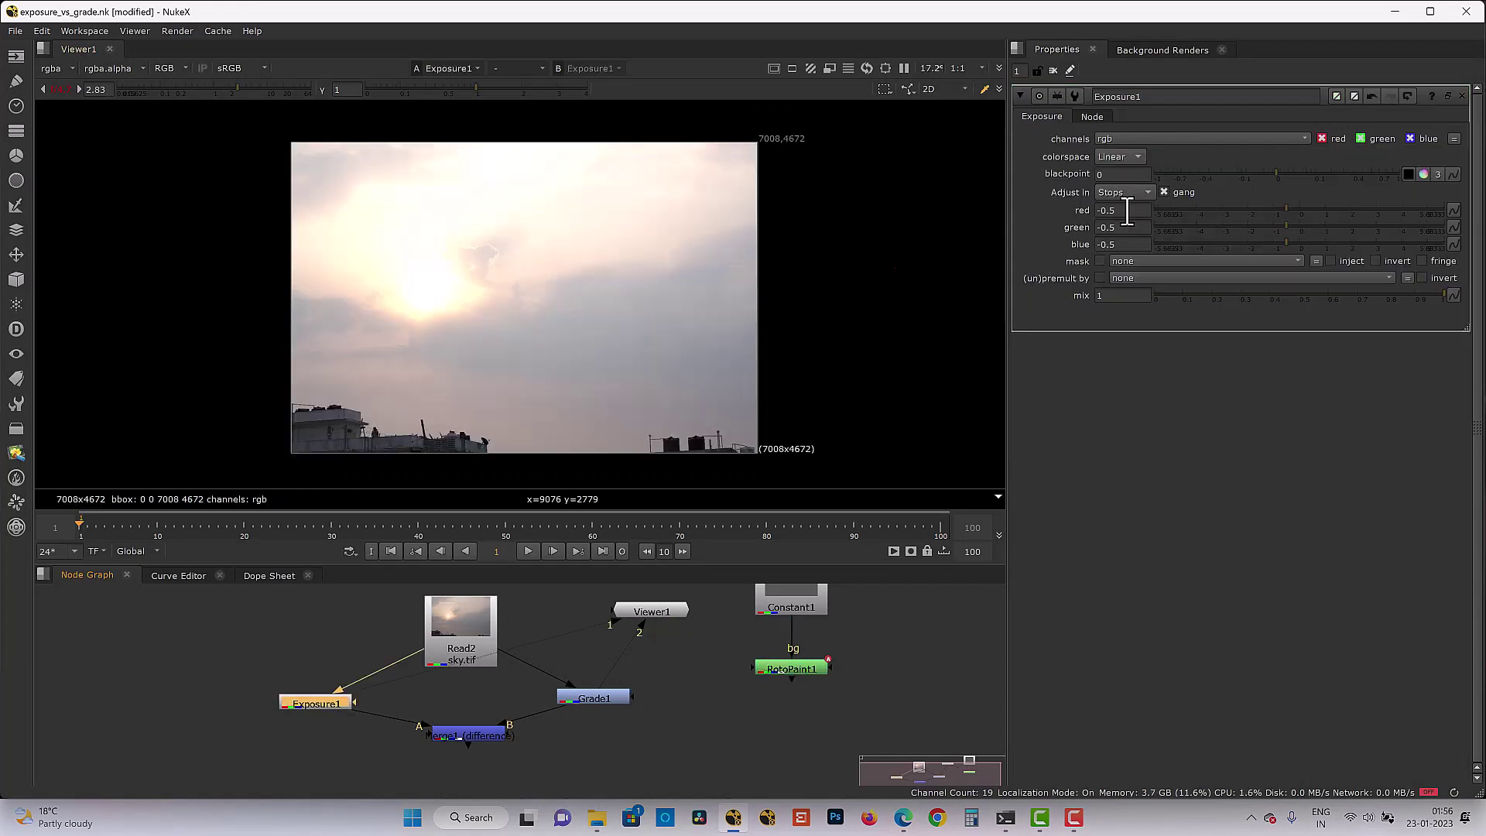
pyautogui.doubleClick(1118, 210)
pyautogui.write('1.5')
pyautogui.press('Return')
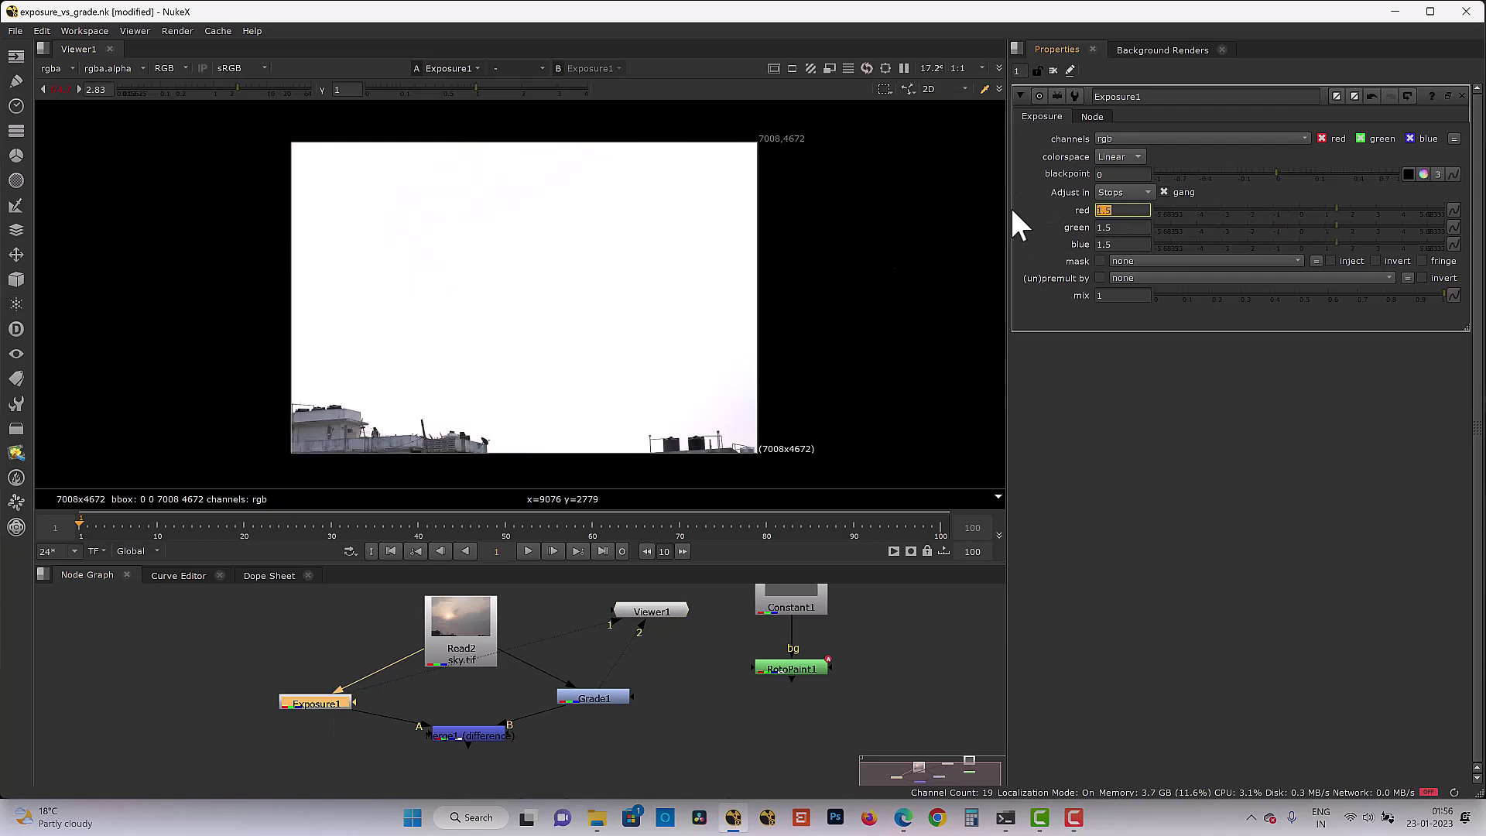
# Set the Grade node's gain to 2.83 and view the difference Merge output between Exposure and Grade
pyautogui.doubleClick(593, 697)
pyautogui.write('2.83')
pyautogui.press('Return')
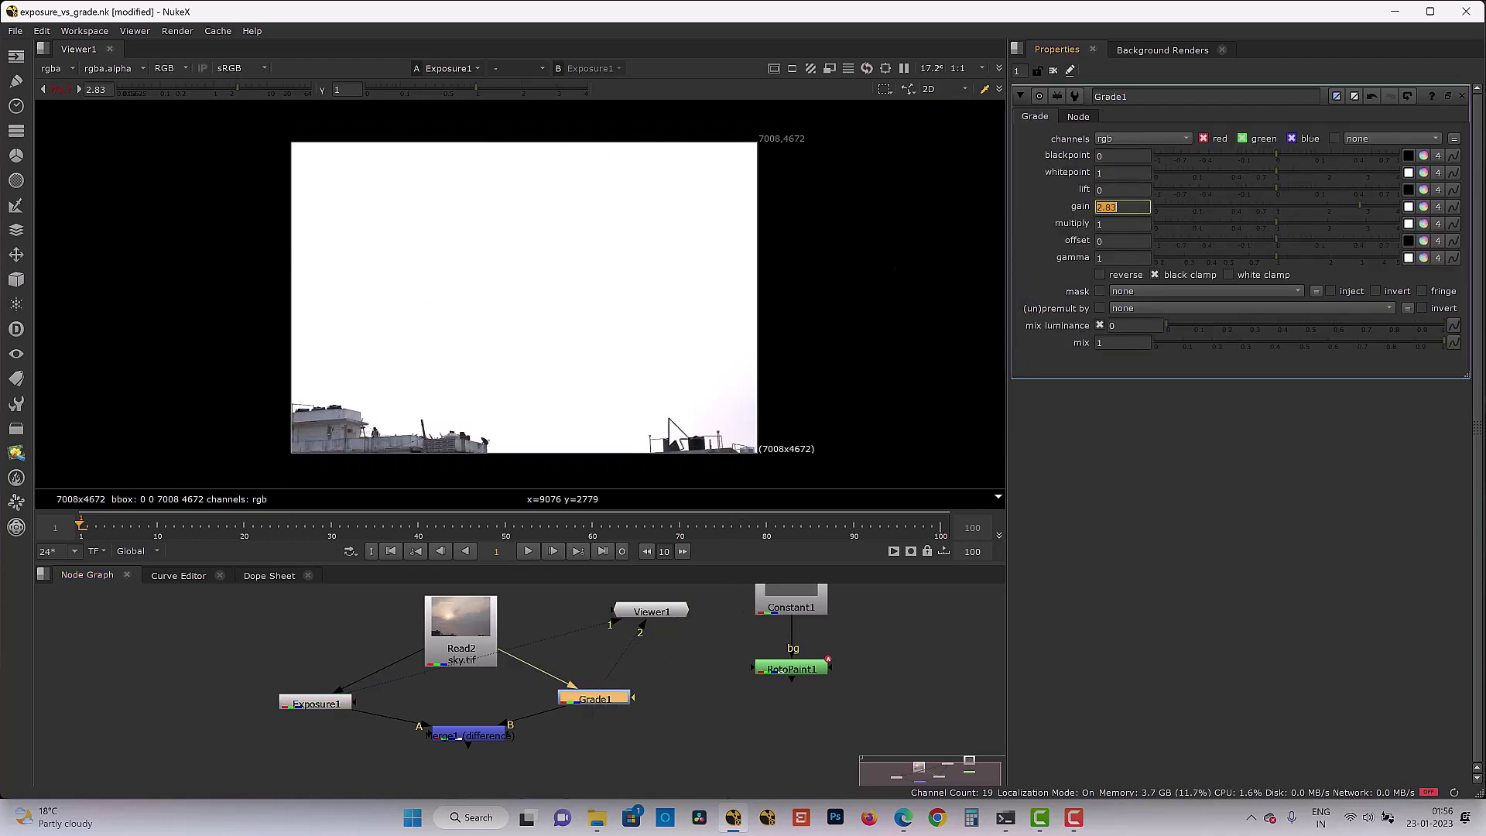
pyautogui.doubleClick(313, 703)
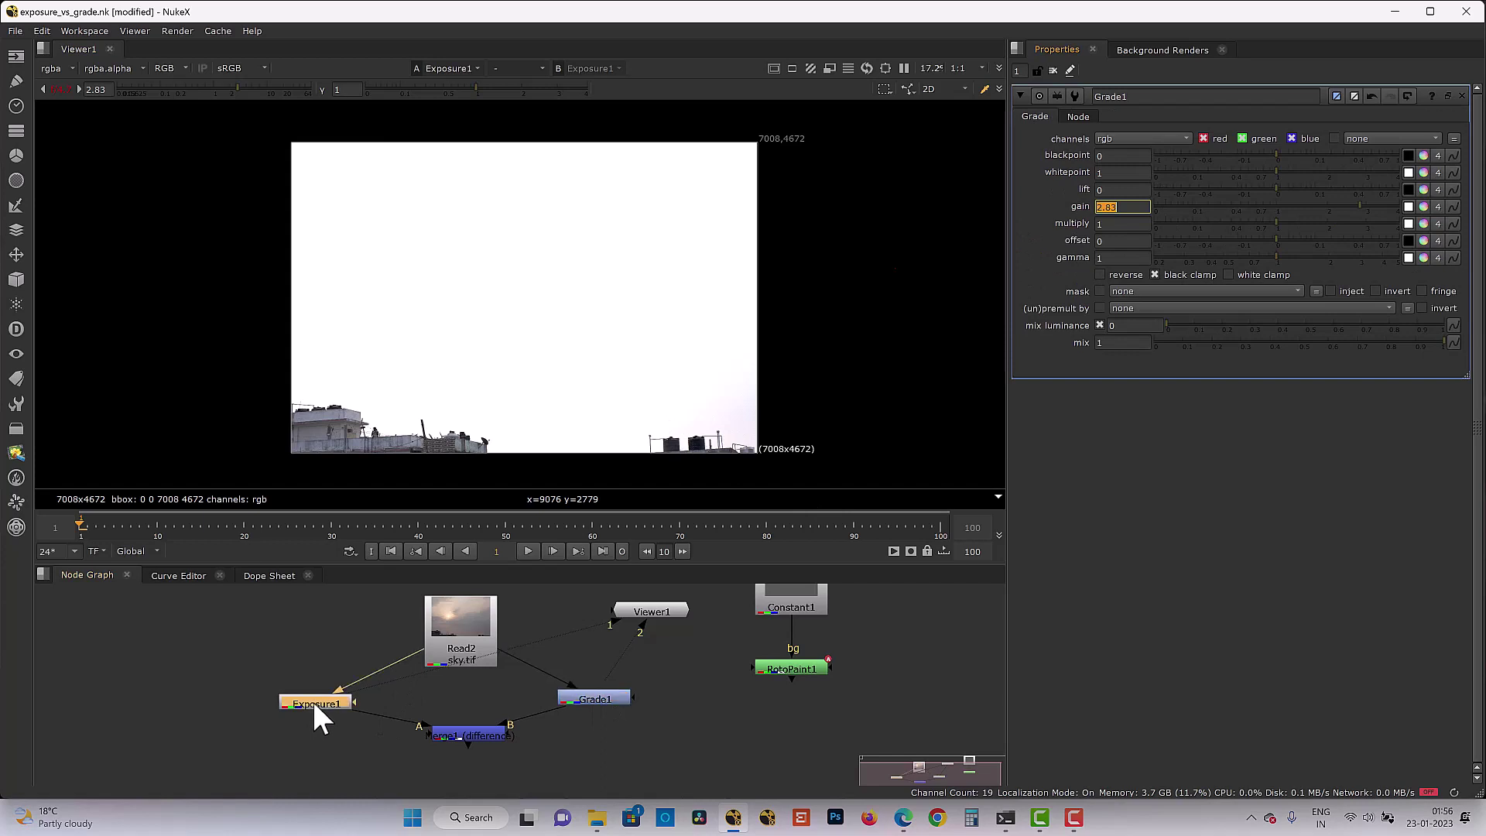
pyautogui.doubleClick(607, 699)
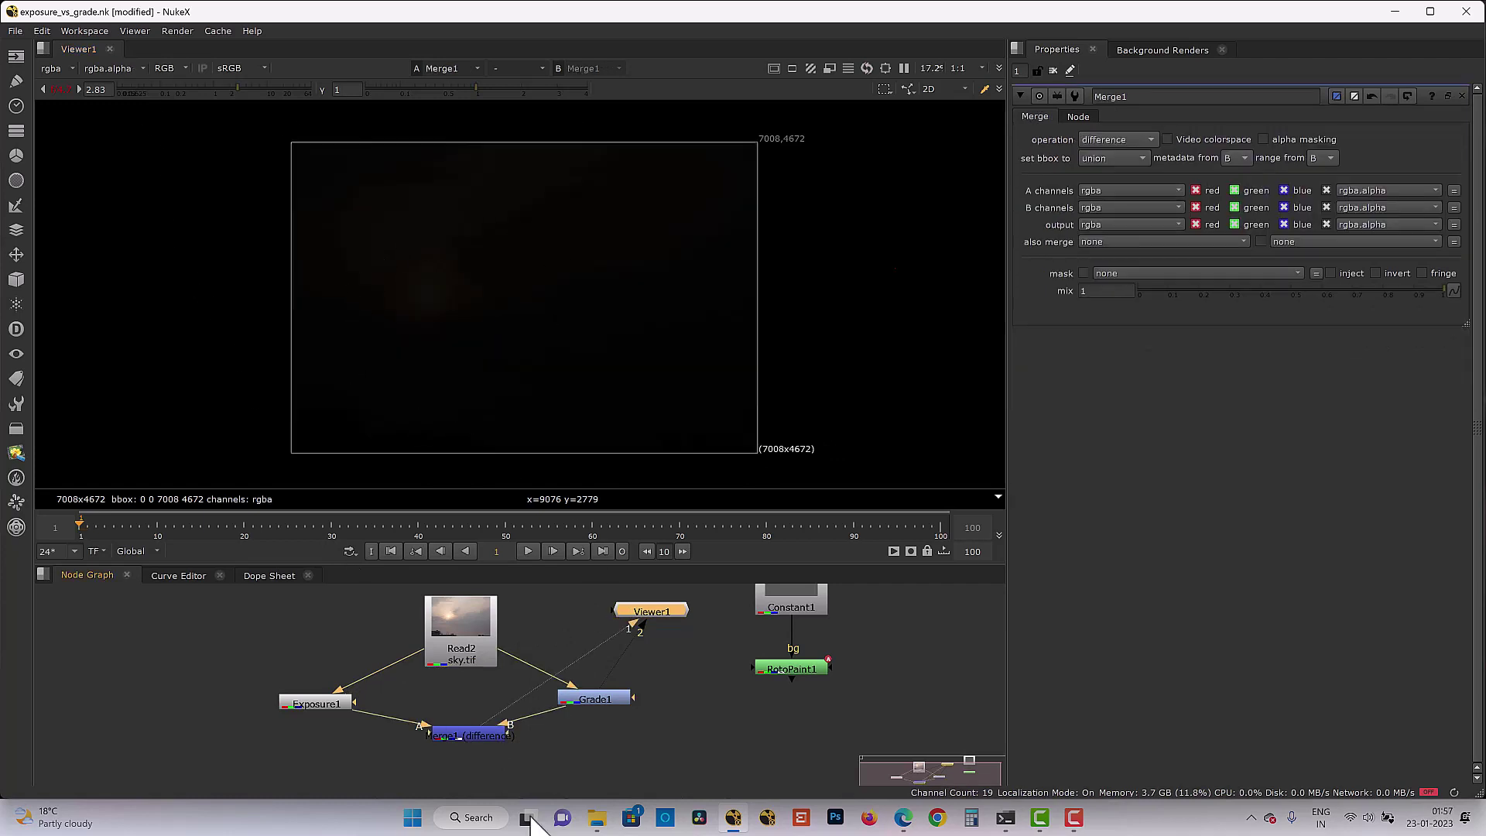
# Check the 2^1.5 result in the browser calculator and set the Grade node's gain to 2.82842 in Nuke
pyautogui.click(903, 819)
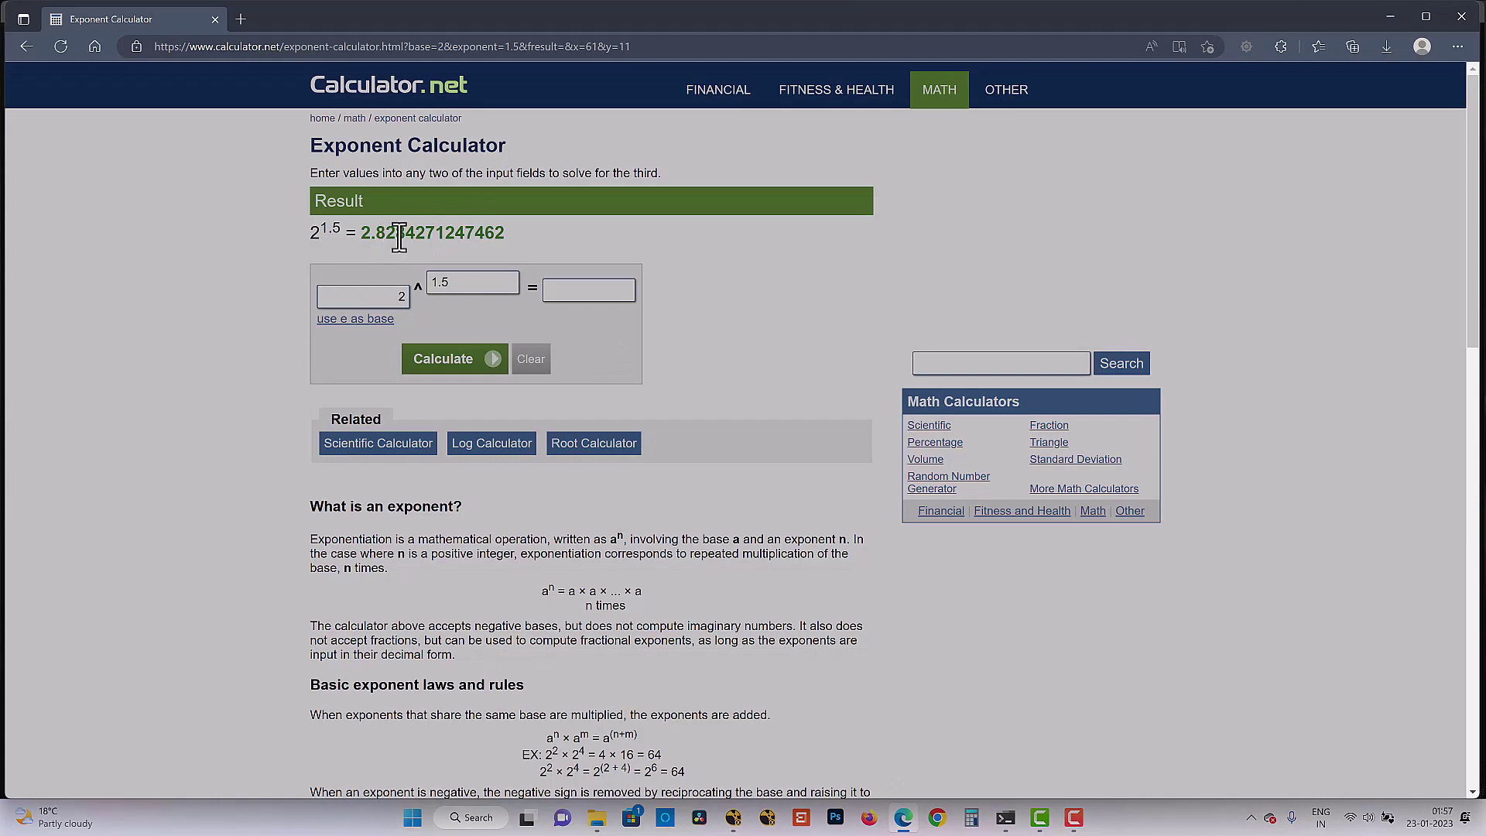
pyautogui.hotkey('alt', 'Tab')
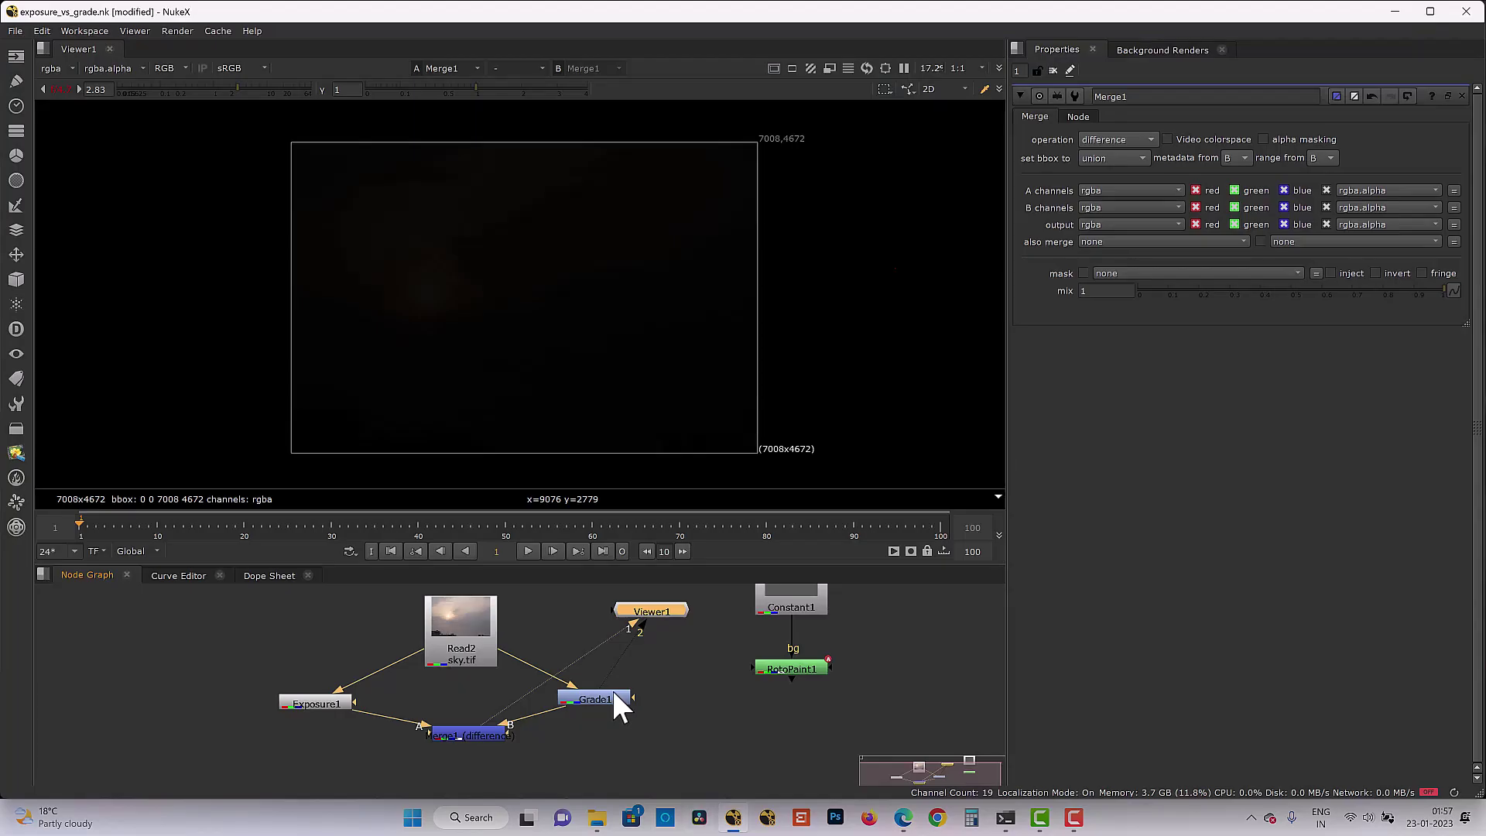
pyautogui.doubleClick(610, 689)
pyautogui.click(1124, 208)
pyautogui.press('BackSpace')
pyautogui.write('282')
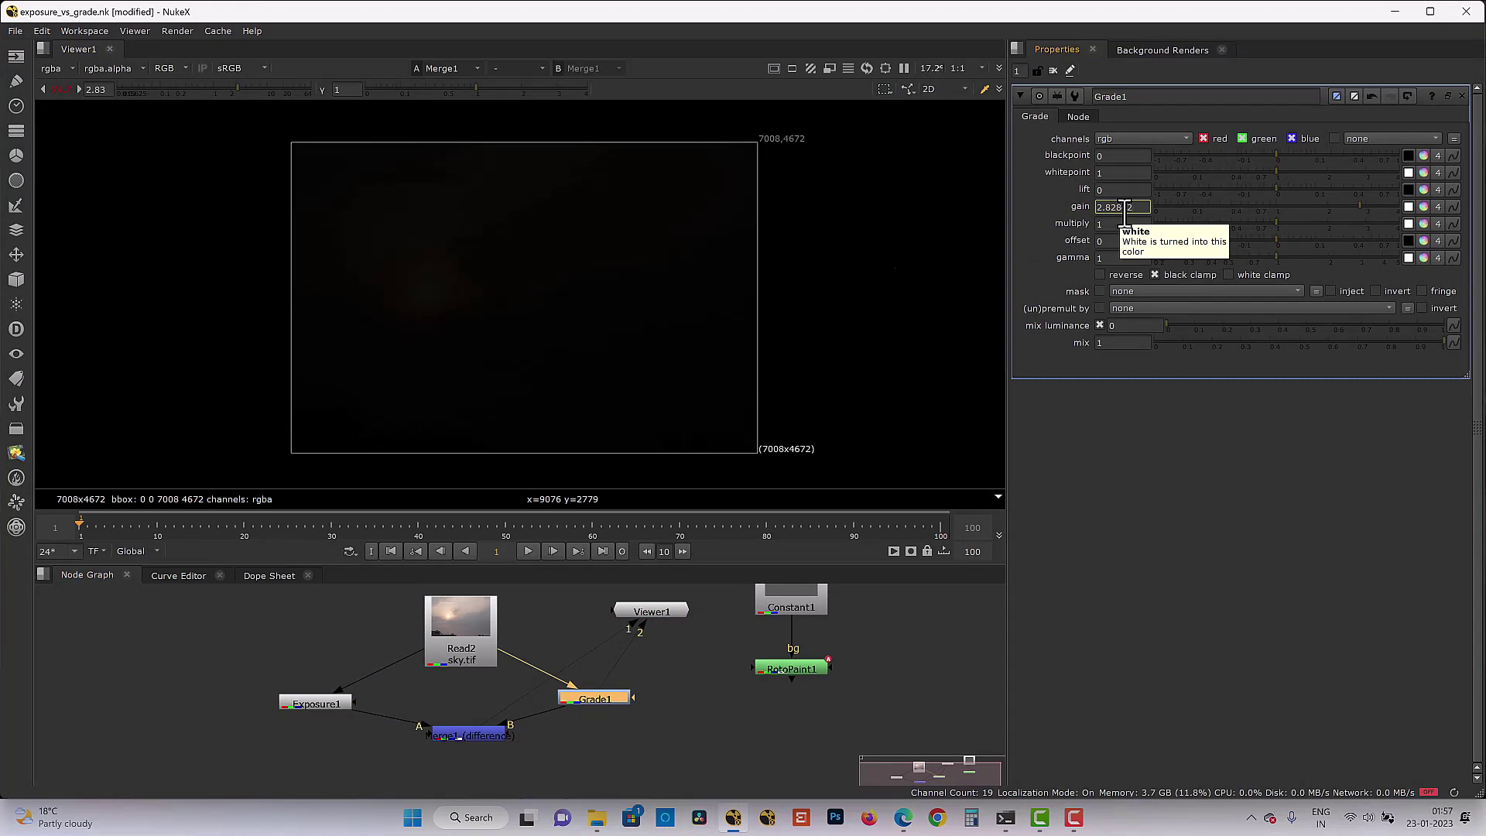
pyautogui.press('Return')
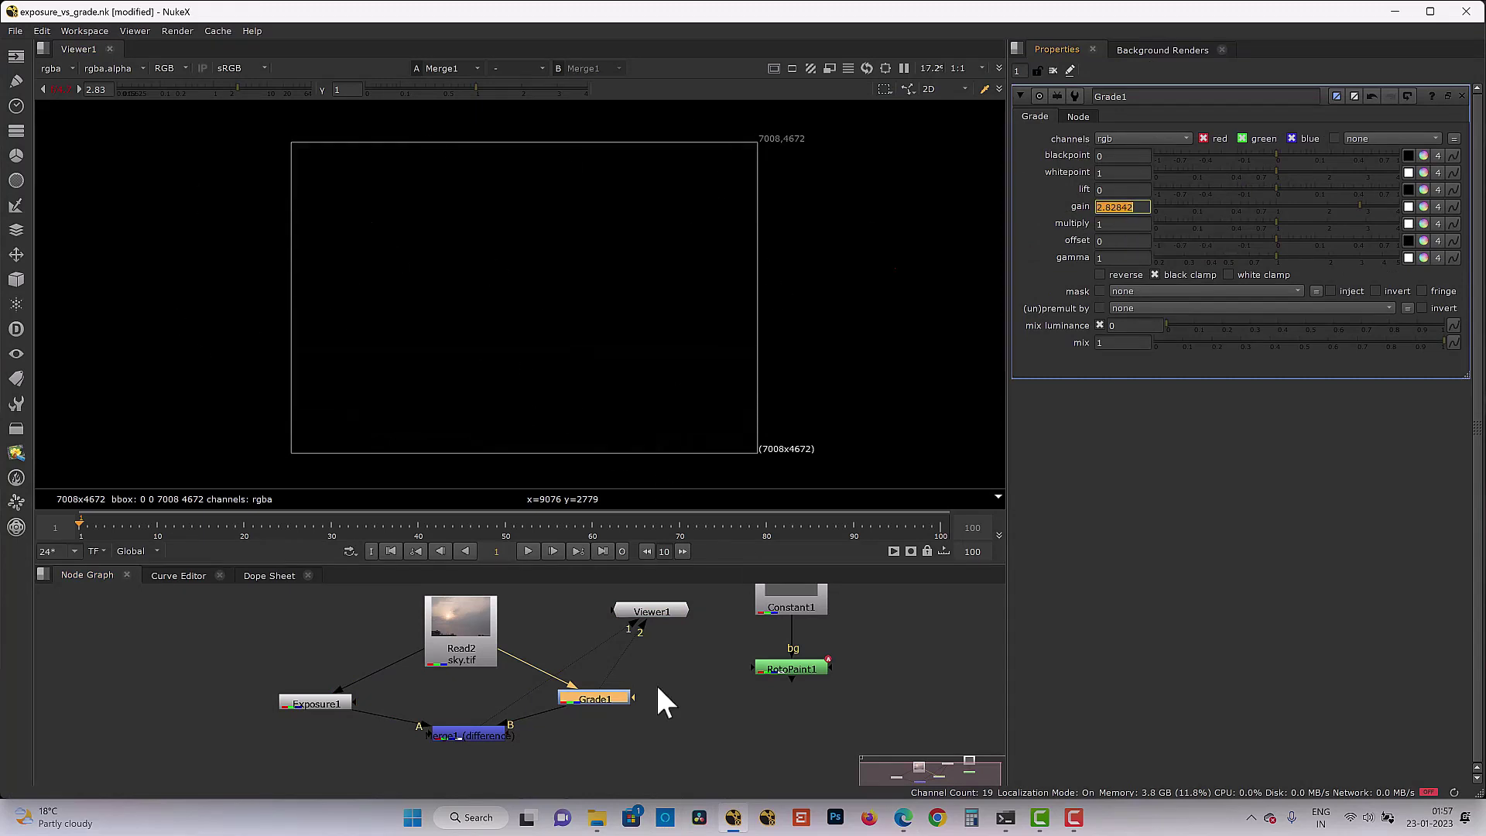
# Nudge the difference Merge node down and return the viewer to the RotoPaint canvas with the selection tool active
pyautogui.moveTo(502, 729); pyautogui.dragTo(502, 740)
pyautogui.doubleClick(314, 702)
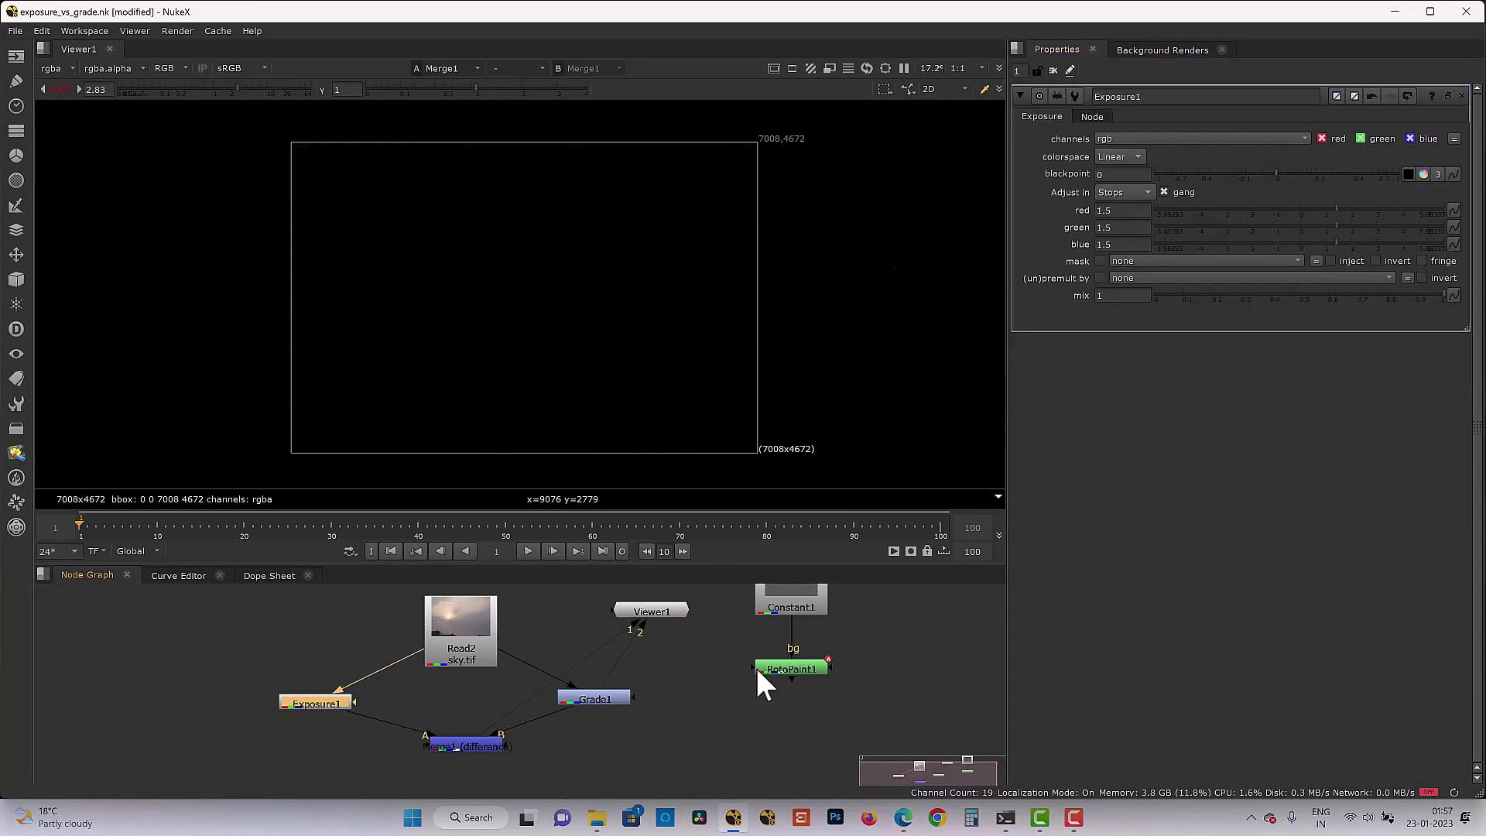
pyautogui.doubleClick(790, 669)
pyautogui.press('1')
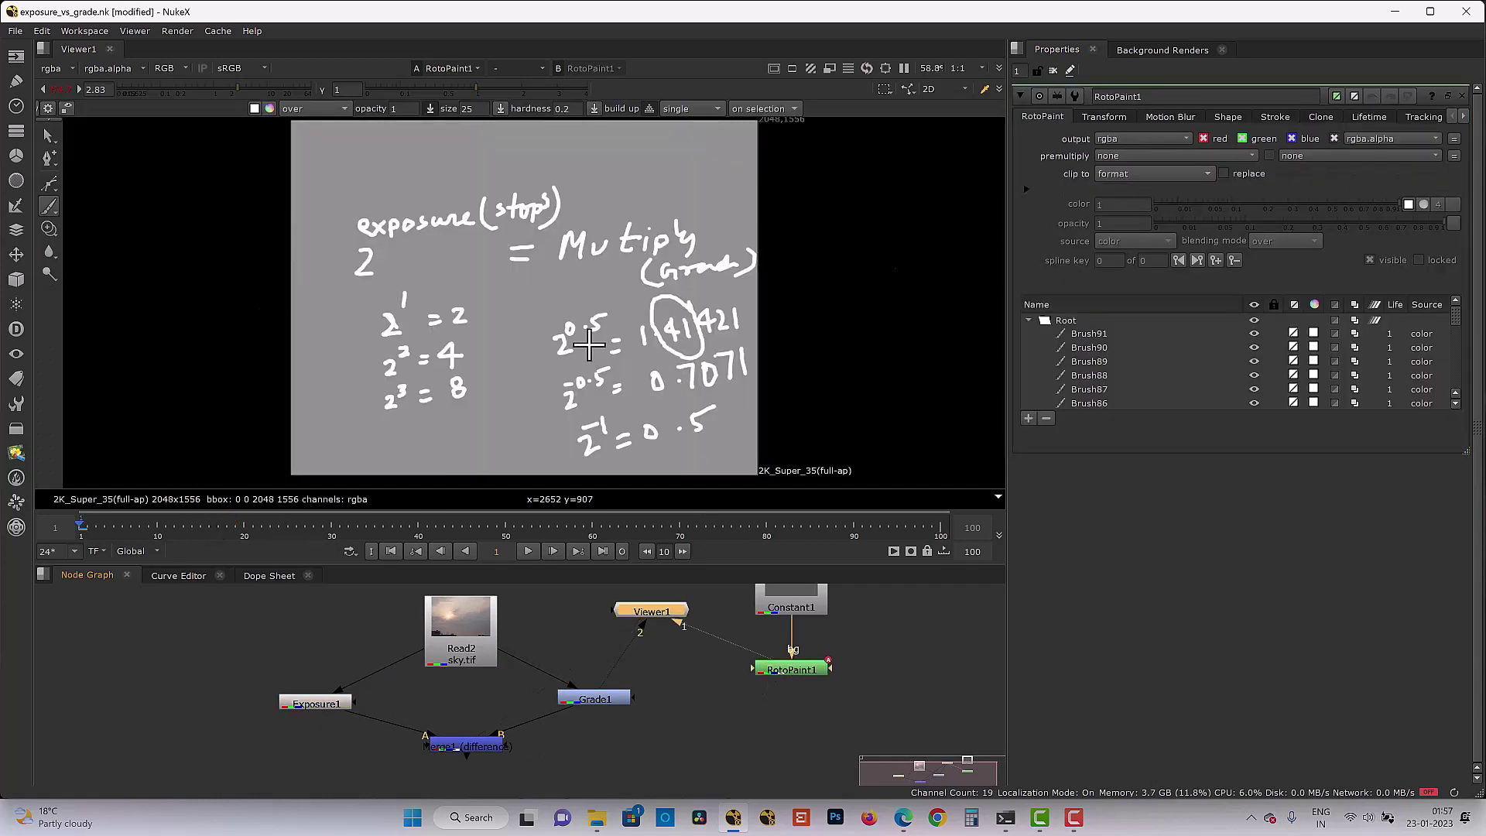
pyautogui.click(48, 136)
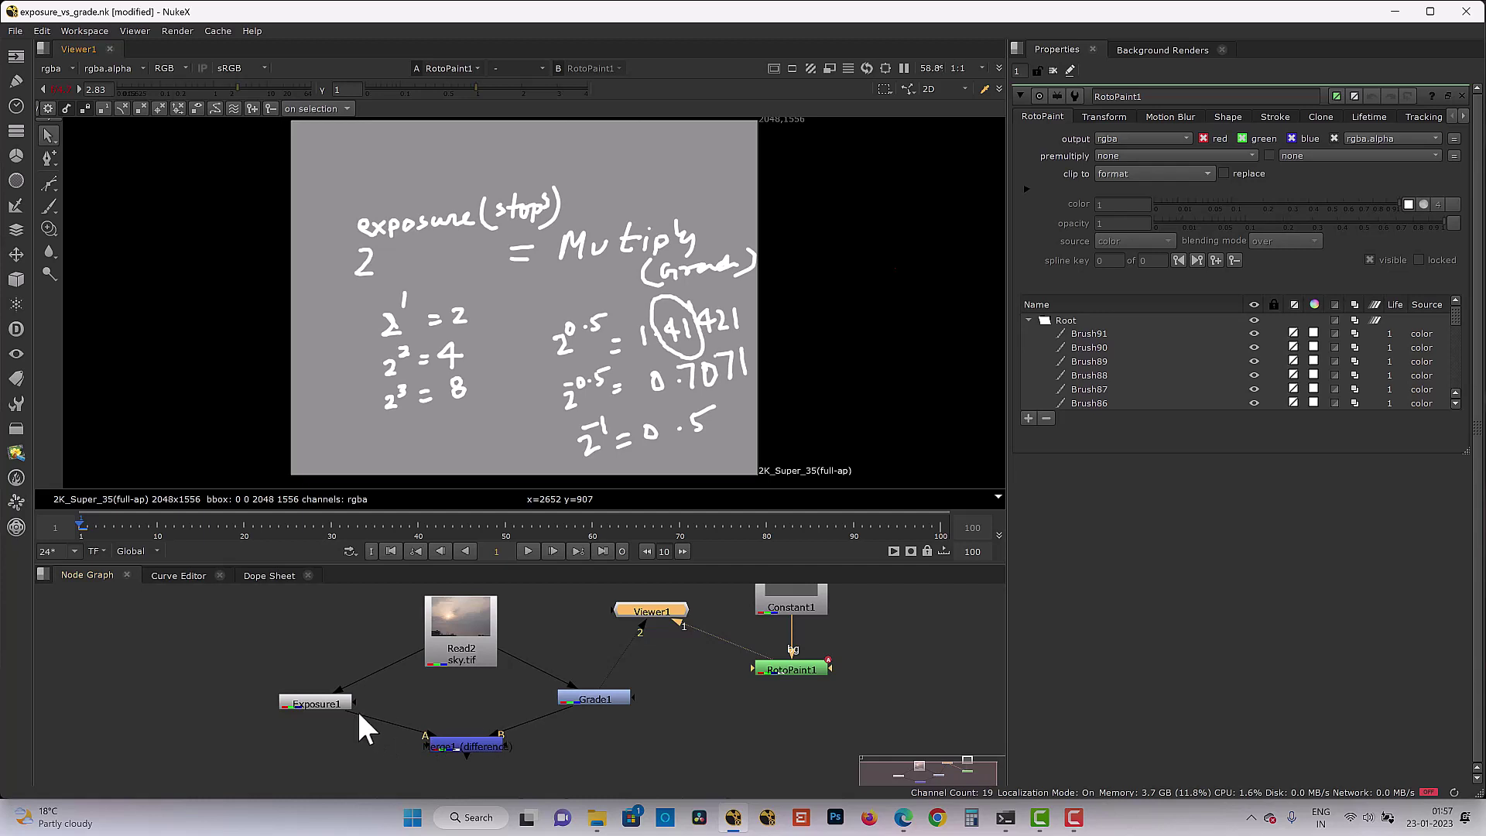
# Spread the node layout slightly by moving the Exposure and sky.tif Read nodes up and the difference Merge down
pyautogui.moveTo(331, 703); pyautogui.dragTo(324, 694)
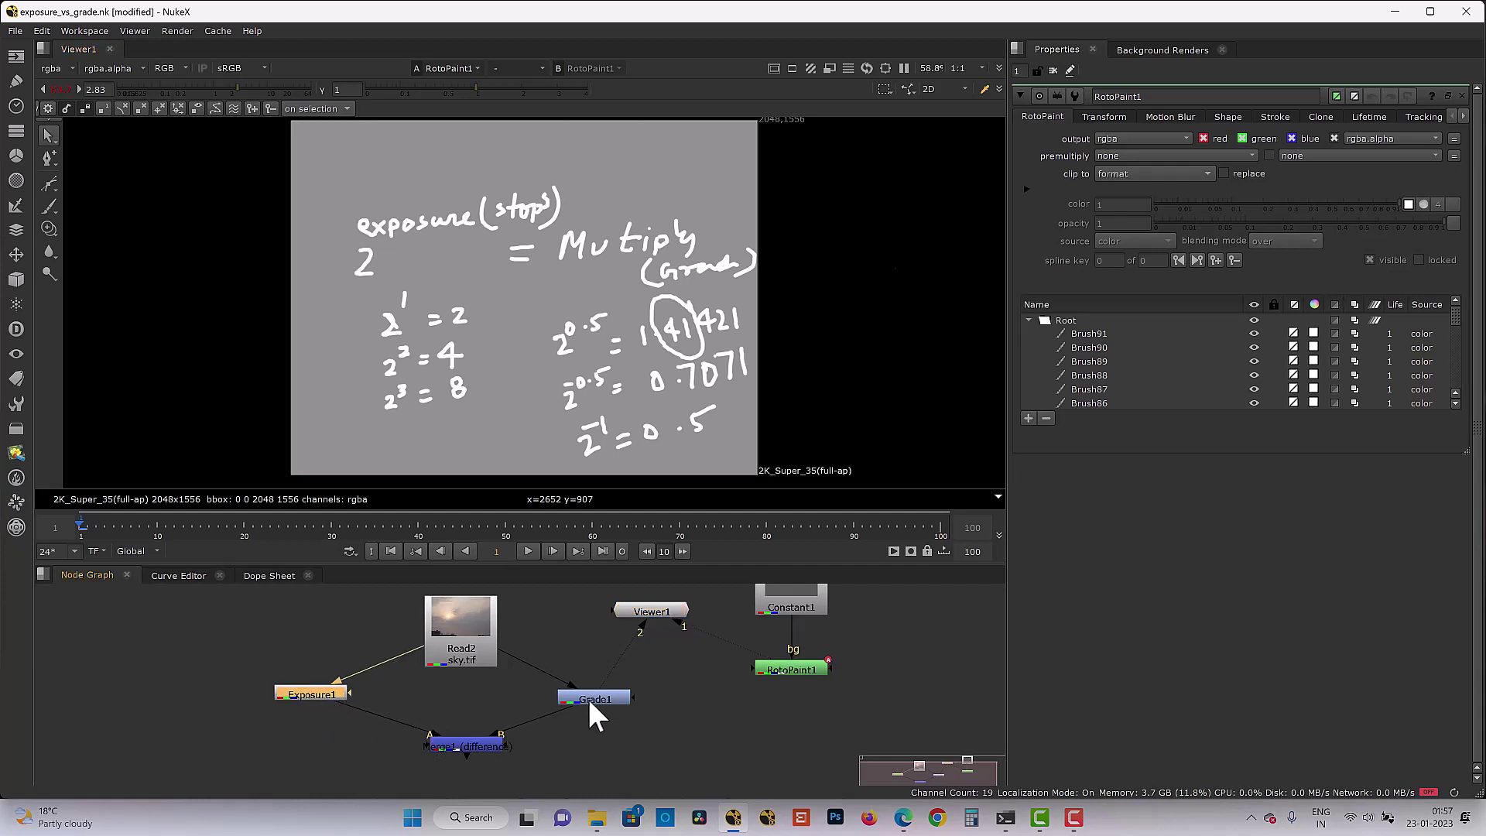
pyautogui.doubleClick(588, 698)
pyautogui.moveTo(457, 645); pyautogui.dragTo(460, 631)
pyautogui.click(477, 745)
pyautogui.moveTo(479, 751); pyautogui.dragTo(476, 760)
# Compare the Exposure node's output and the Grade settings with the original sky.tif image in the viewer
pyautogui.doubleClick(310, 693)
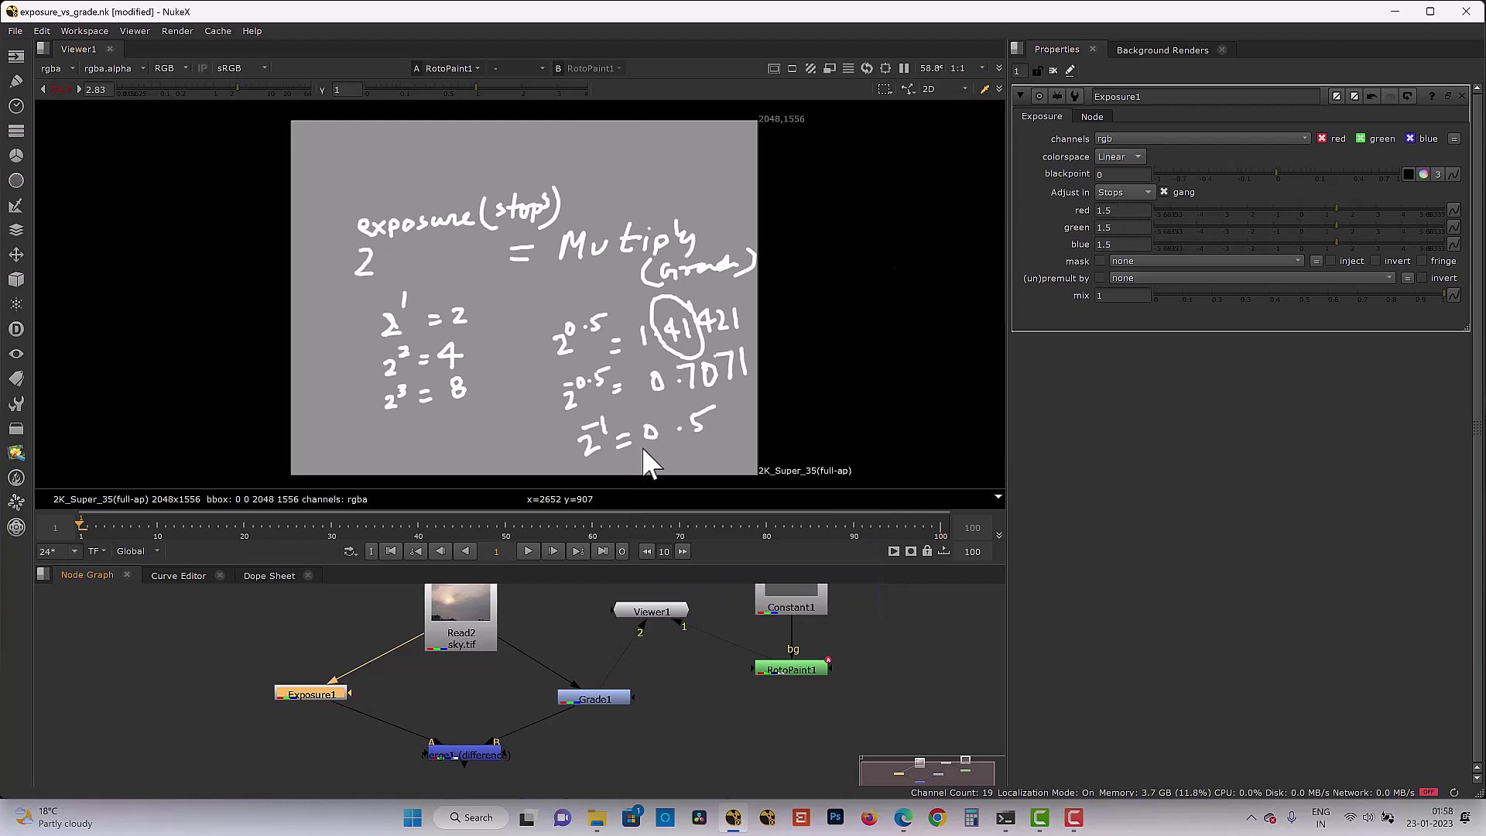
pyautogui.press('1')
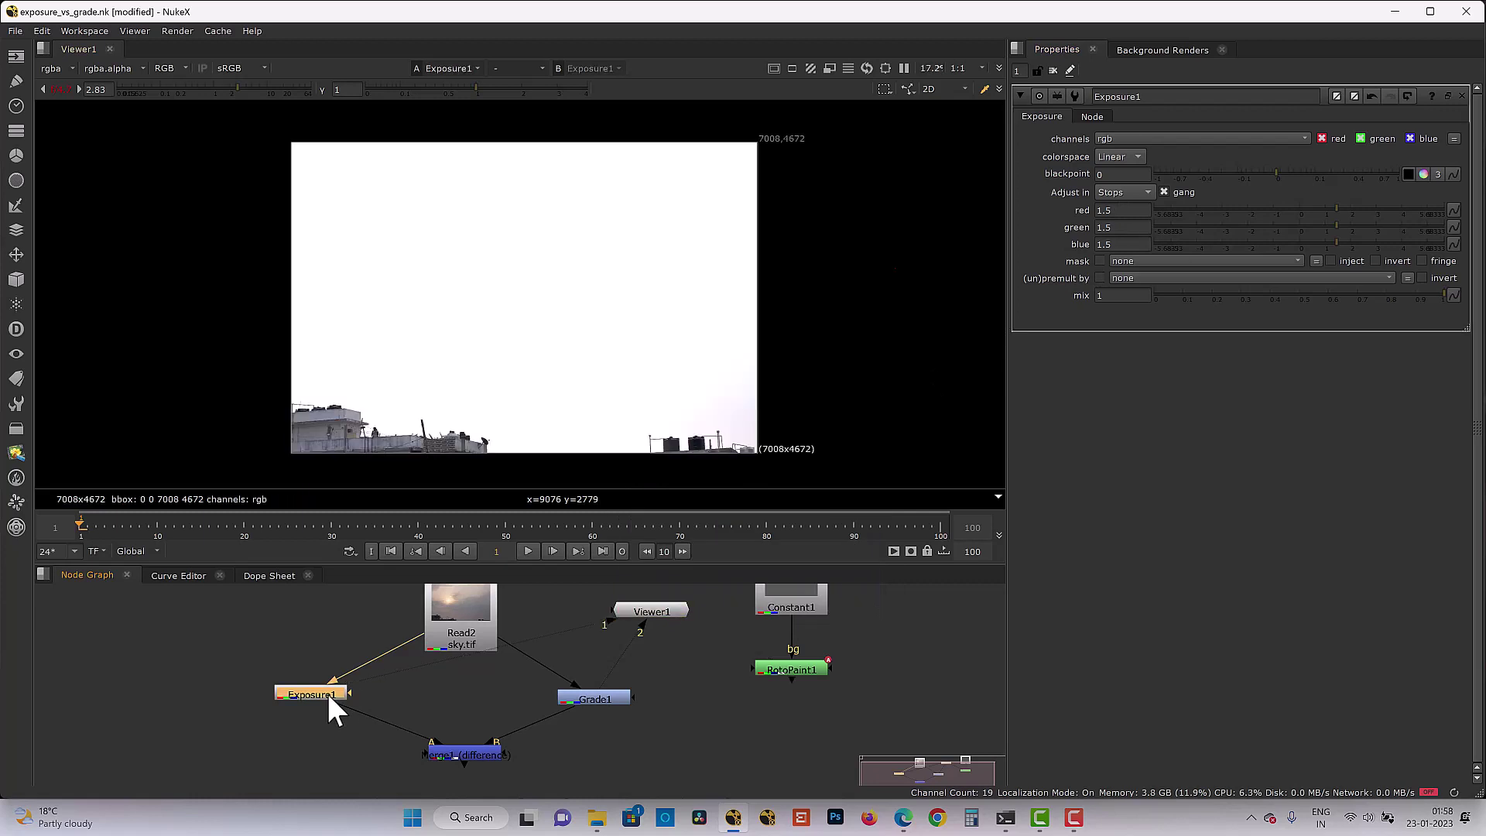
pyautogui.click(586, 699)
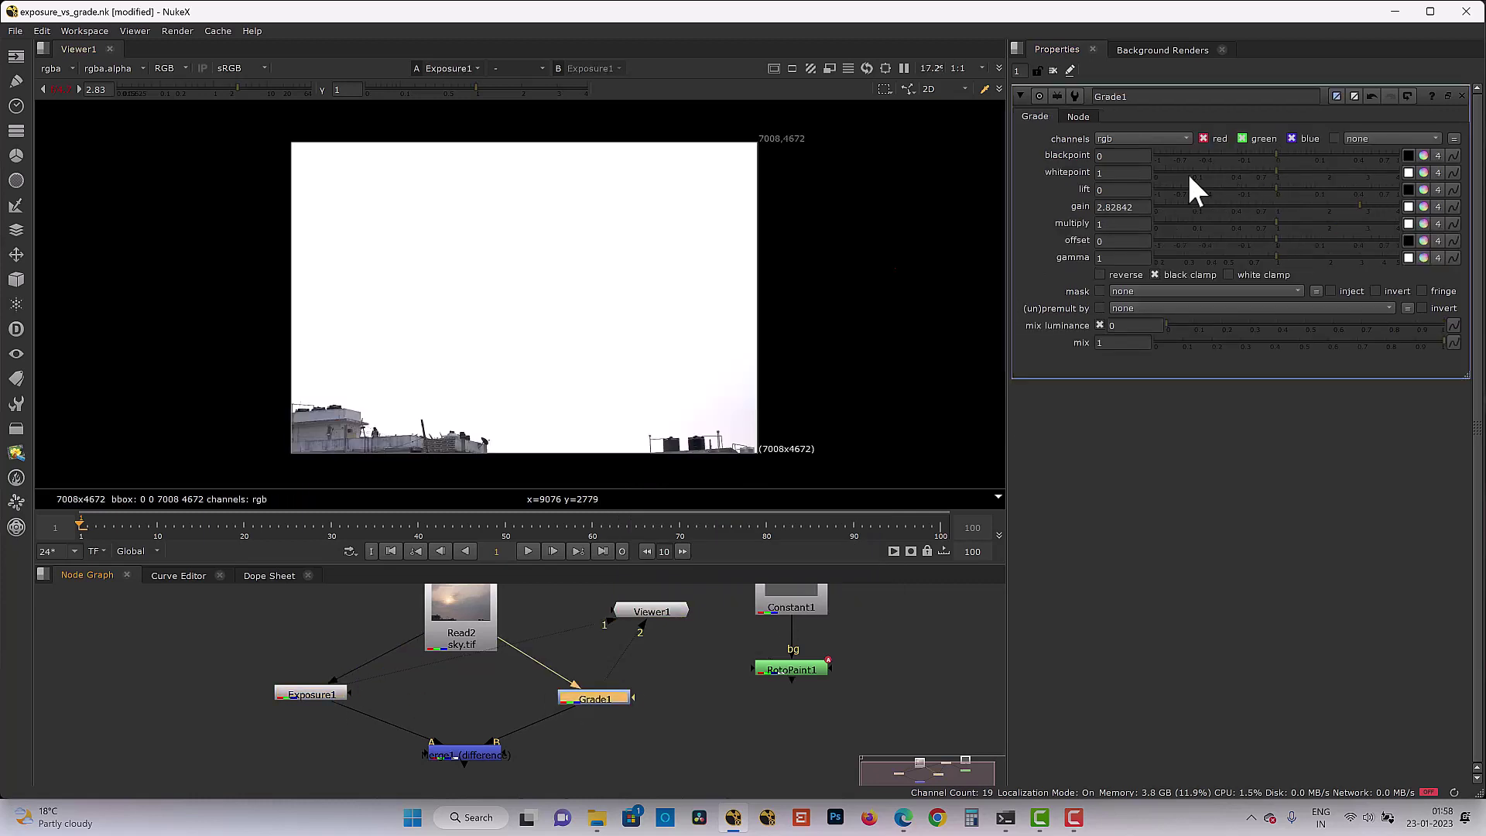
pyautogui.click(473, 625)
pyautogui.press('1')
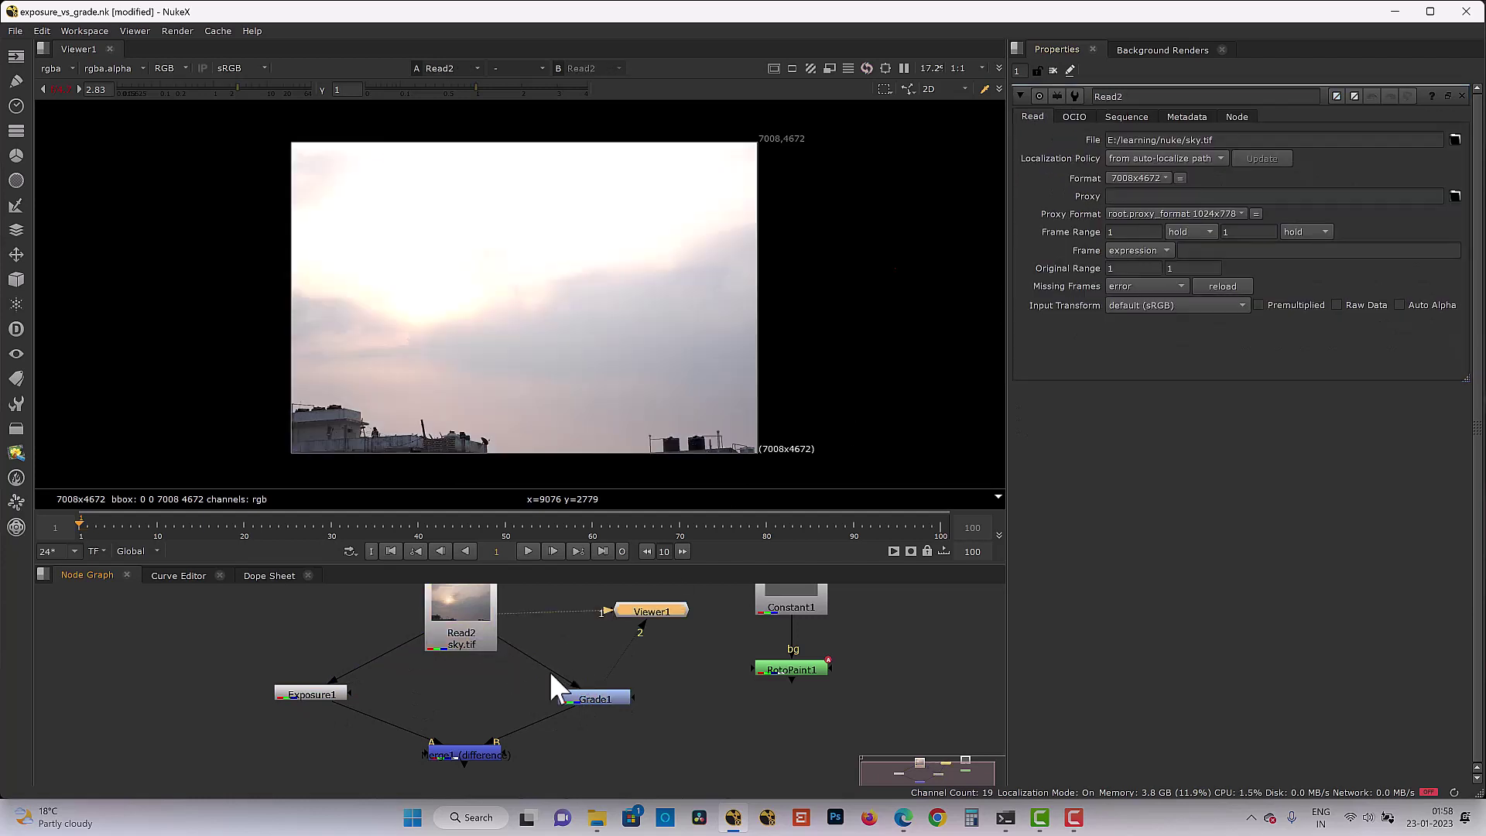
# View the Grade1 output and add a copy of Grade1 directly below it, fed by Grade1's output
pyautogui.click(606, 699)
pyautogui.press('1')
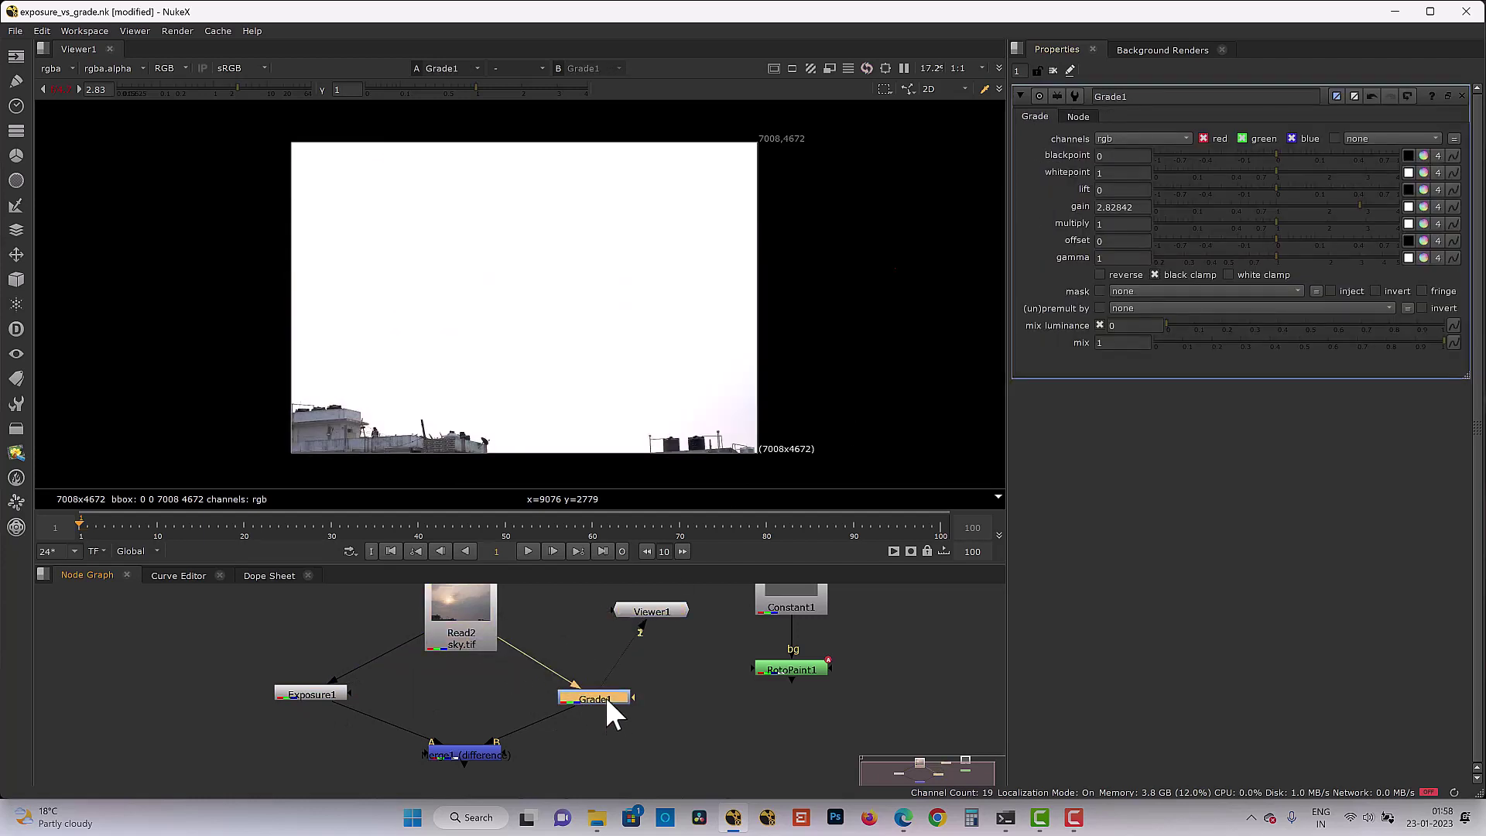
pyautogui.click(600, 735)
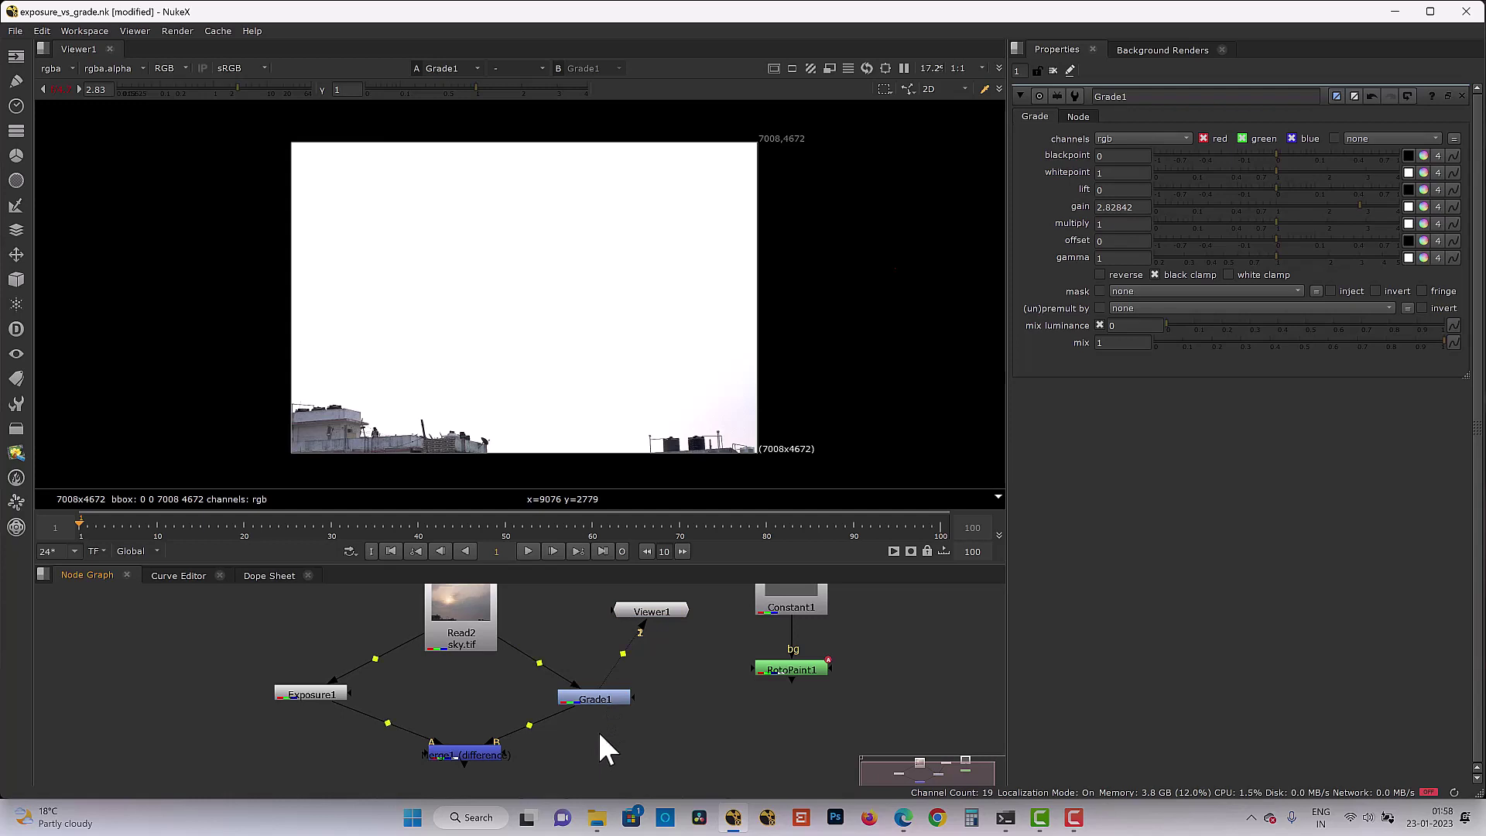
pyautogui.moveTo(614, 735); pyautogui.dragTo(611, 768)
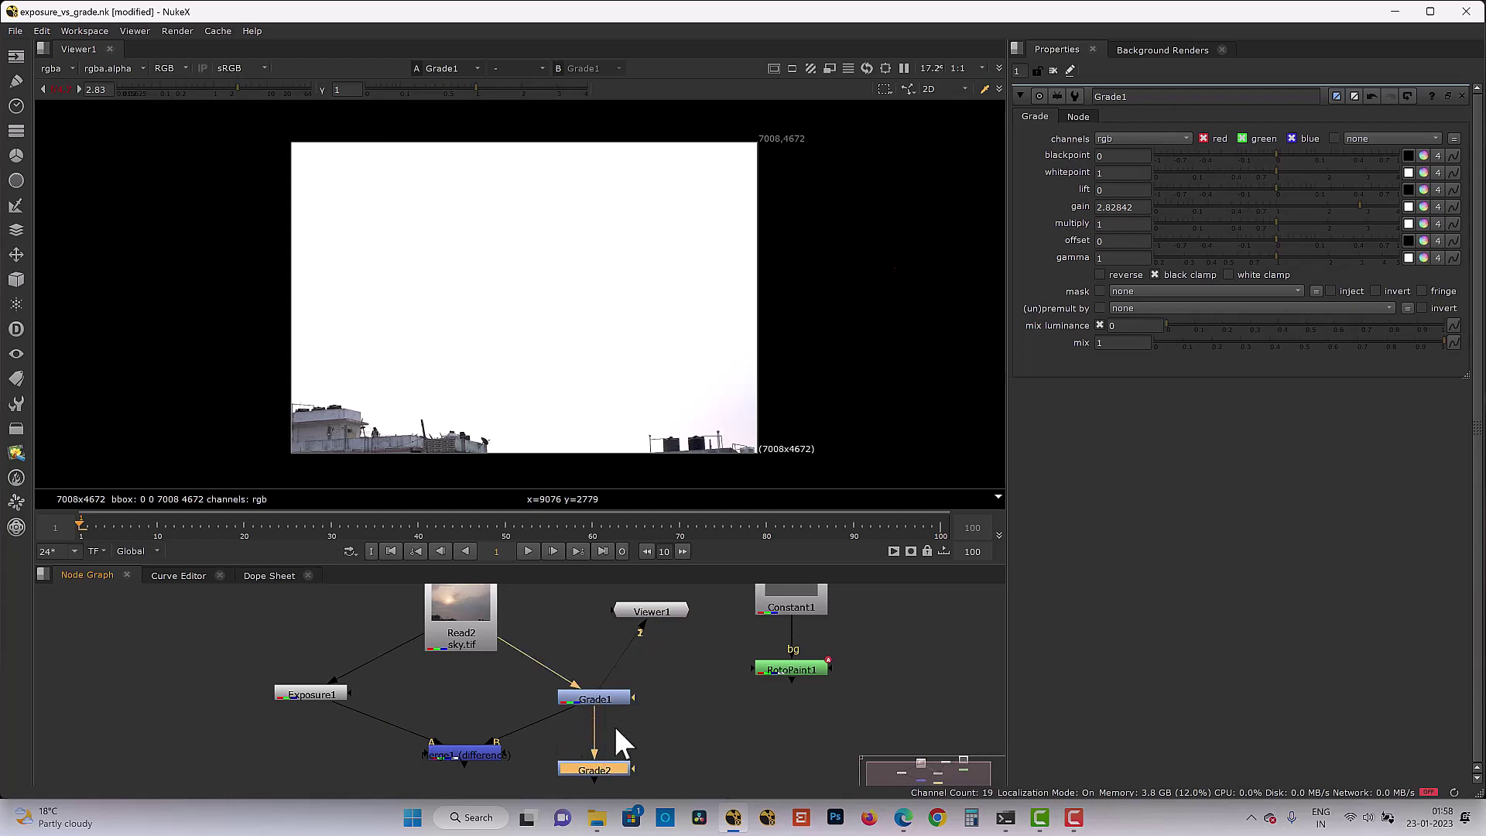
# Show the copied Grade node in the viewer with its reverse option enabled, and reset the viewer gain to 1
pyautogui.doubleClick(614, 772)
pyautogui.press('1')
pyautogui.click(1100, 274)
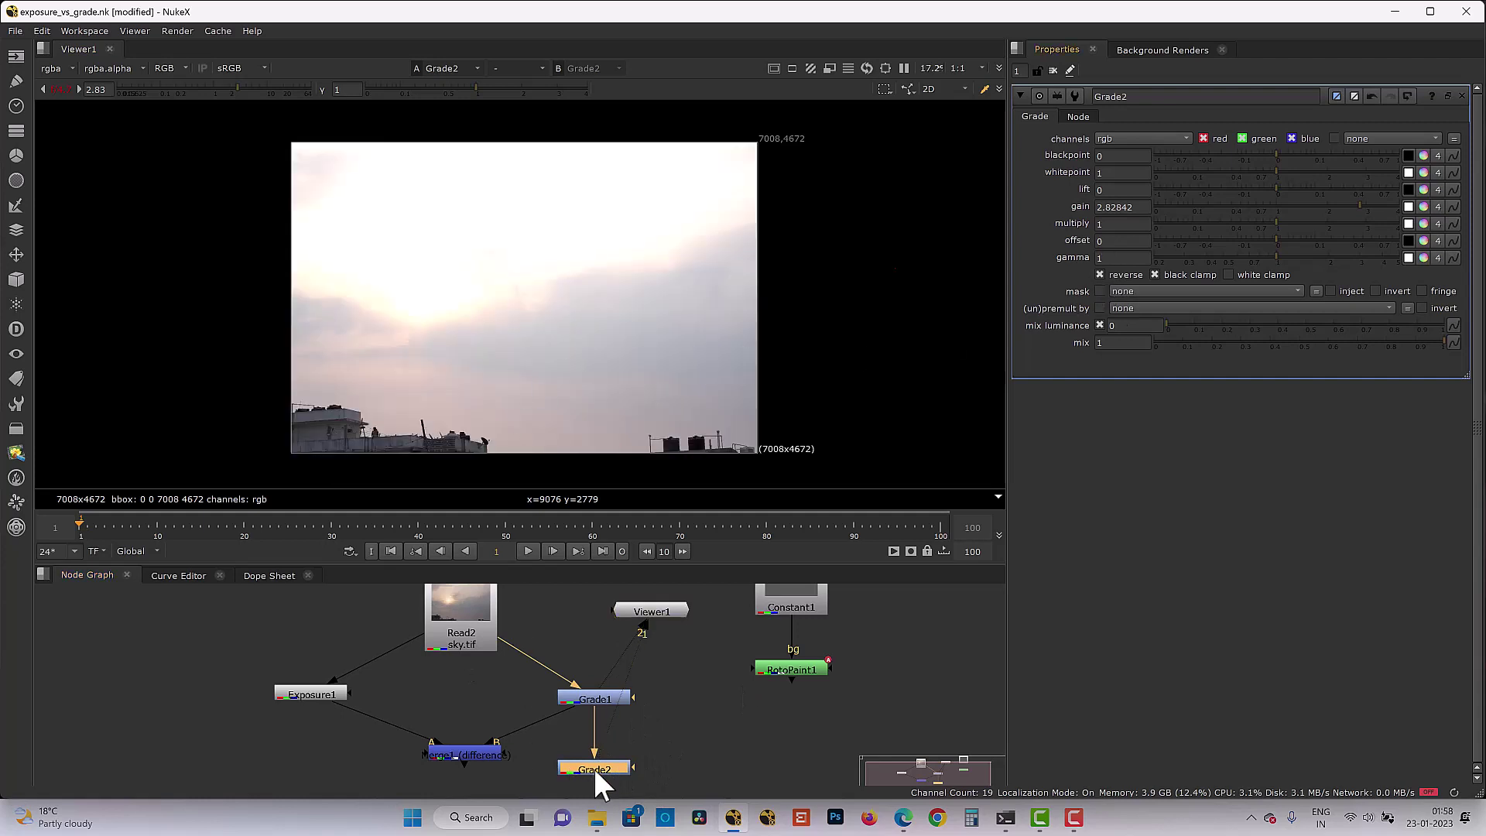
pyautogui.click(652, 612)
pyautogui.click(61, 89)
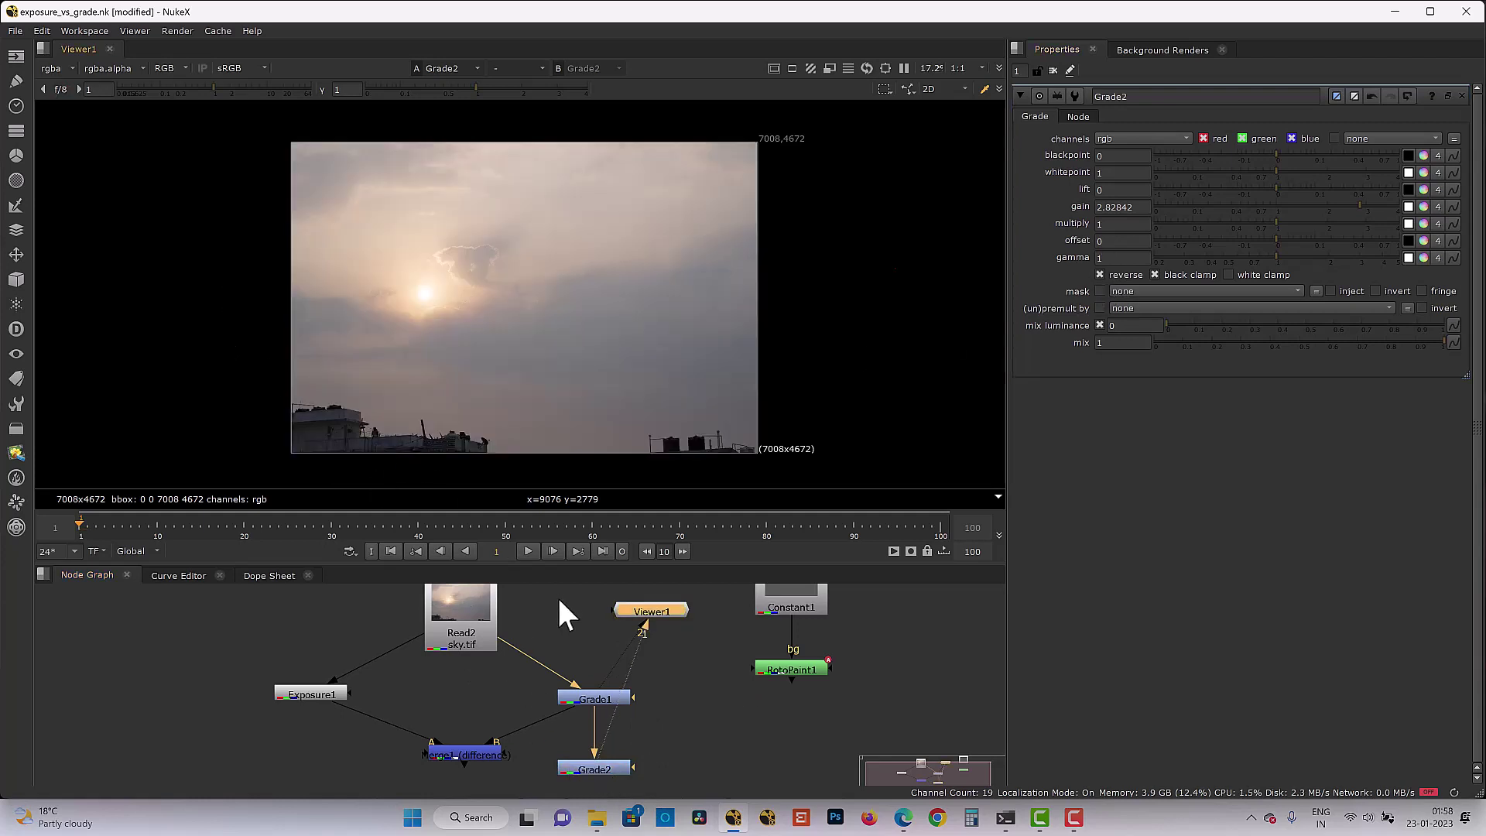
# Compare the reversed Grade2 output with the original sky.tif in the viewer and open Grade2's settings
pyautogui.click(594, 698)
pyautogui.press('1')
pyautogui.press('1')
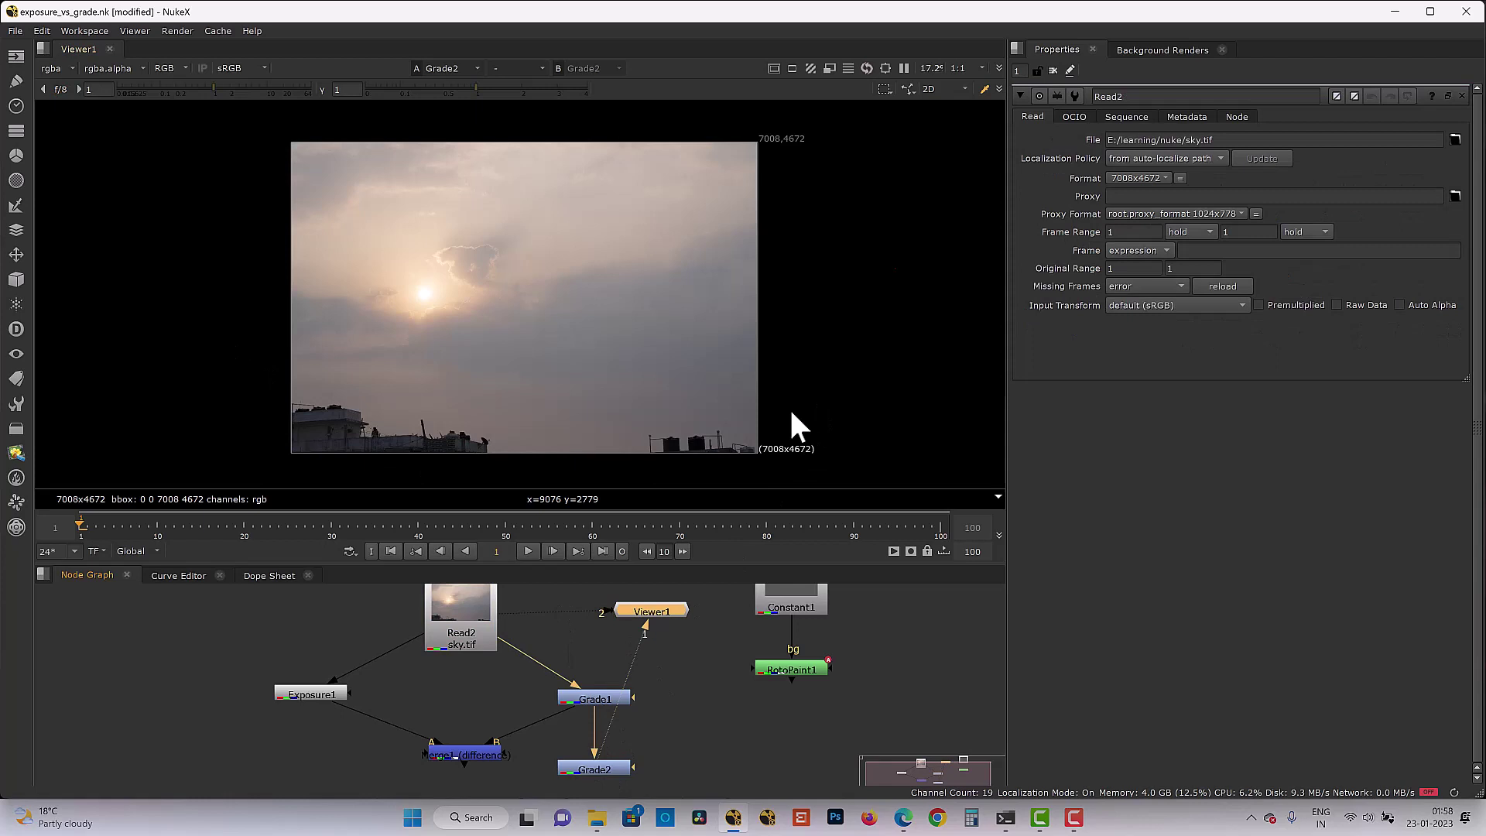
pyautogui.press('2')
pyautogui.press('1')
pyautogui.doubleClick(587, 767)
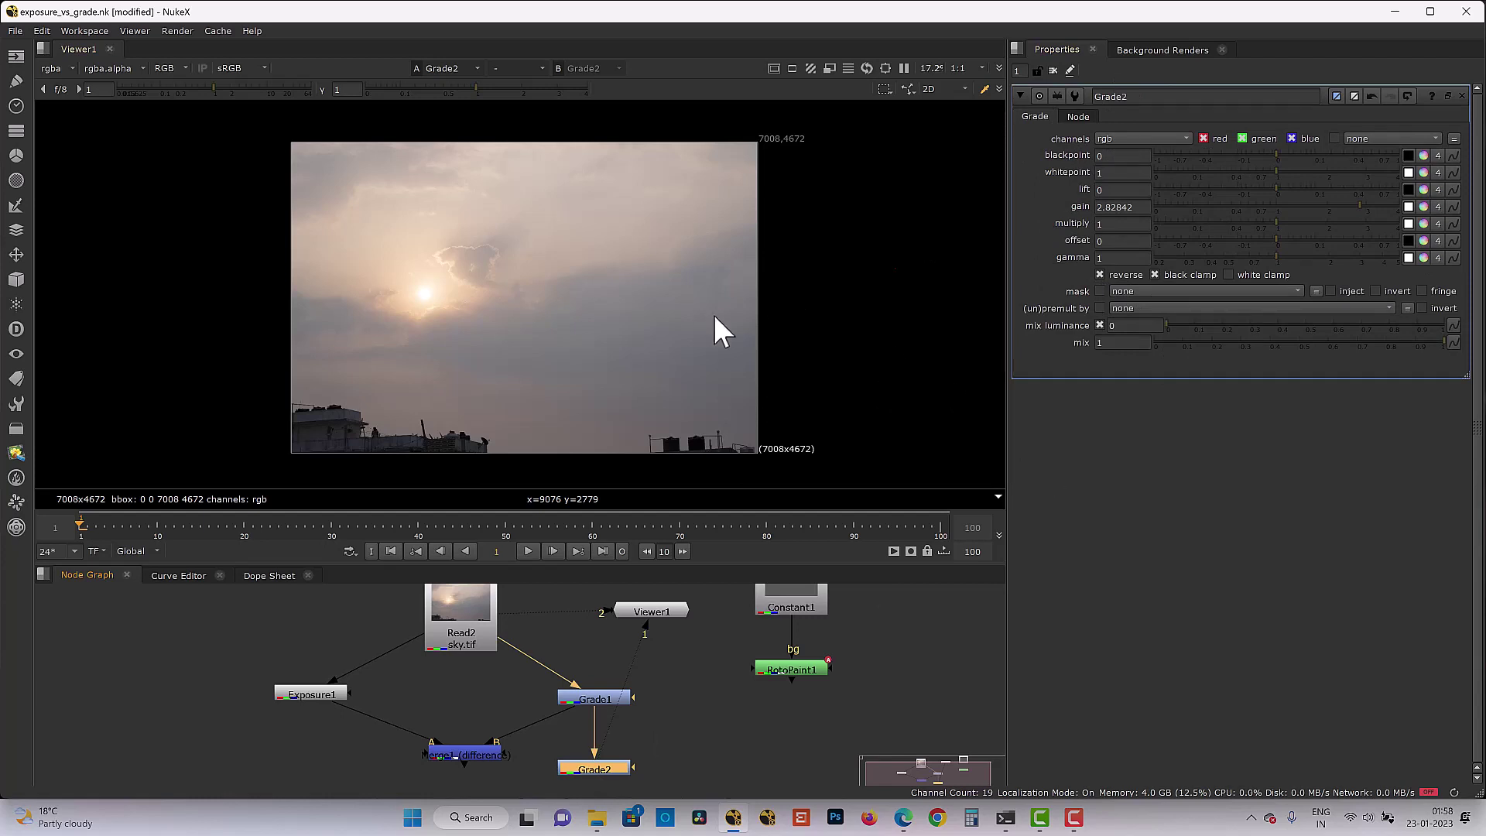
# Review the Grade1 settings and compare the Exposure node's output with Grade1's output in the viewer
pyautogui.click(597, 696)
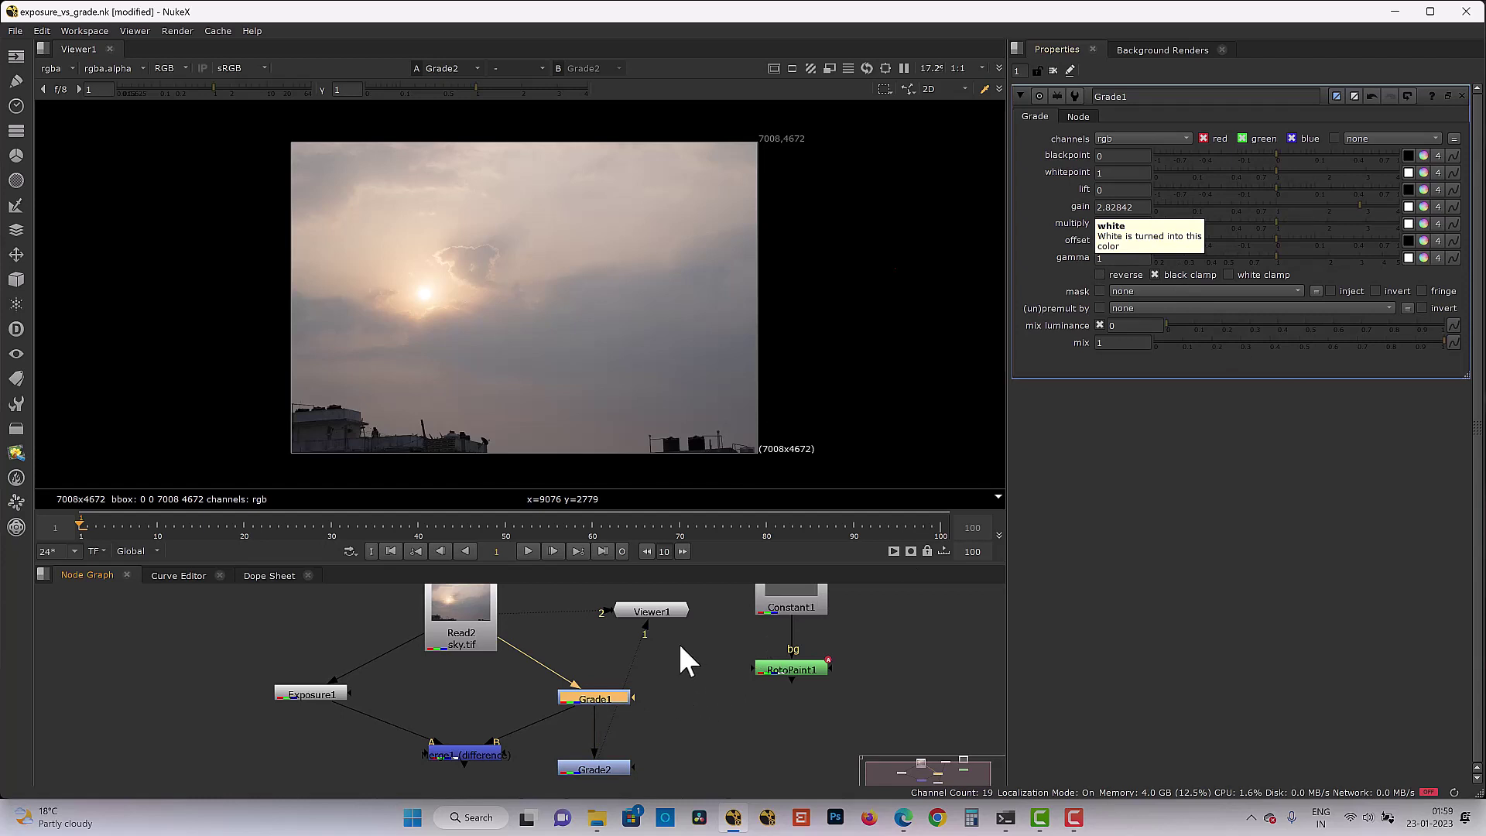
pyautogui.click(301, 698)
pyautogui.press('1')
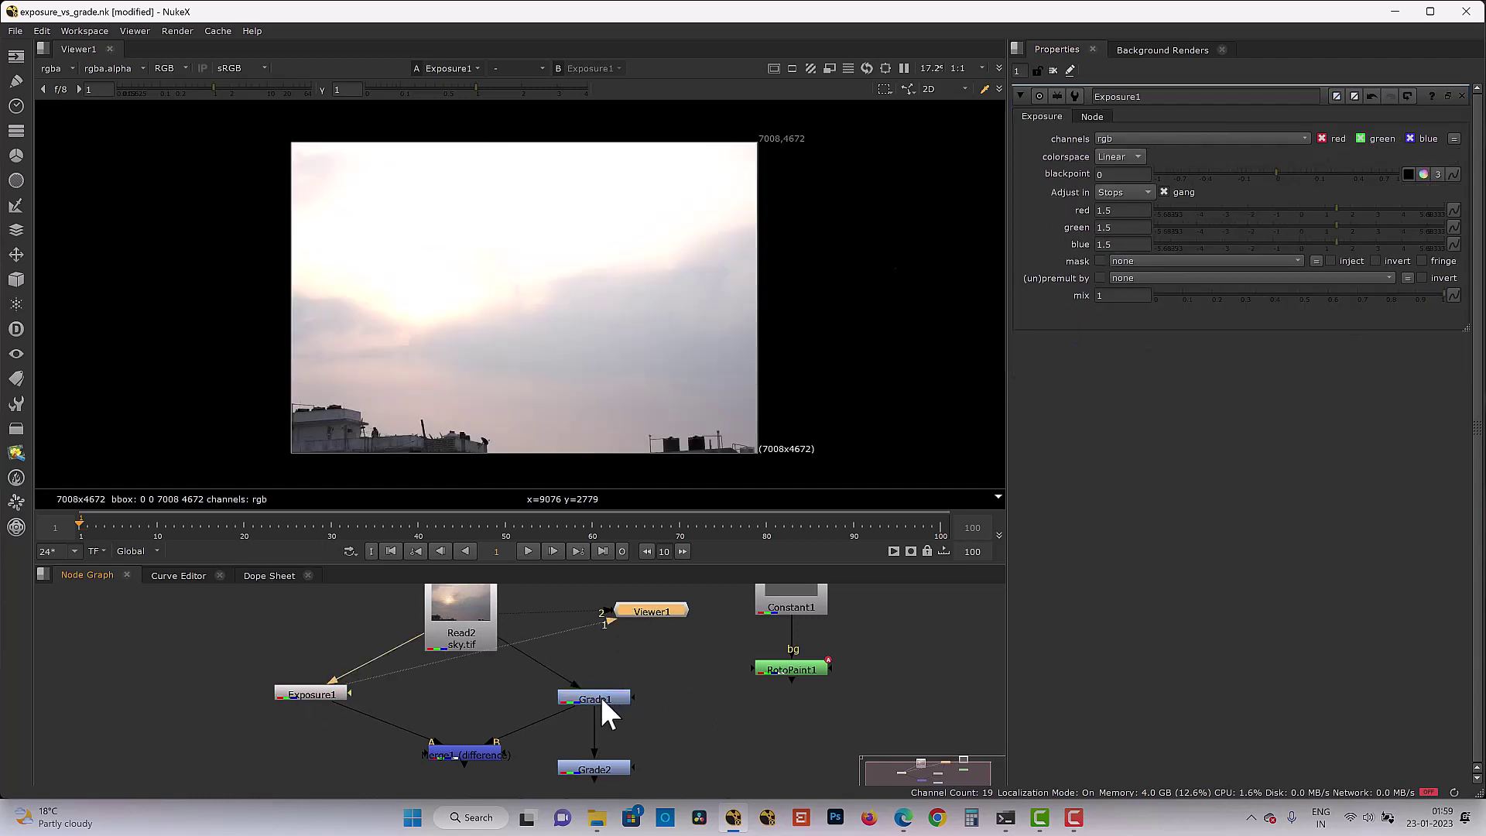
pyautogui.click(601, 698)
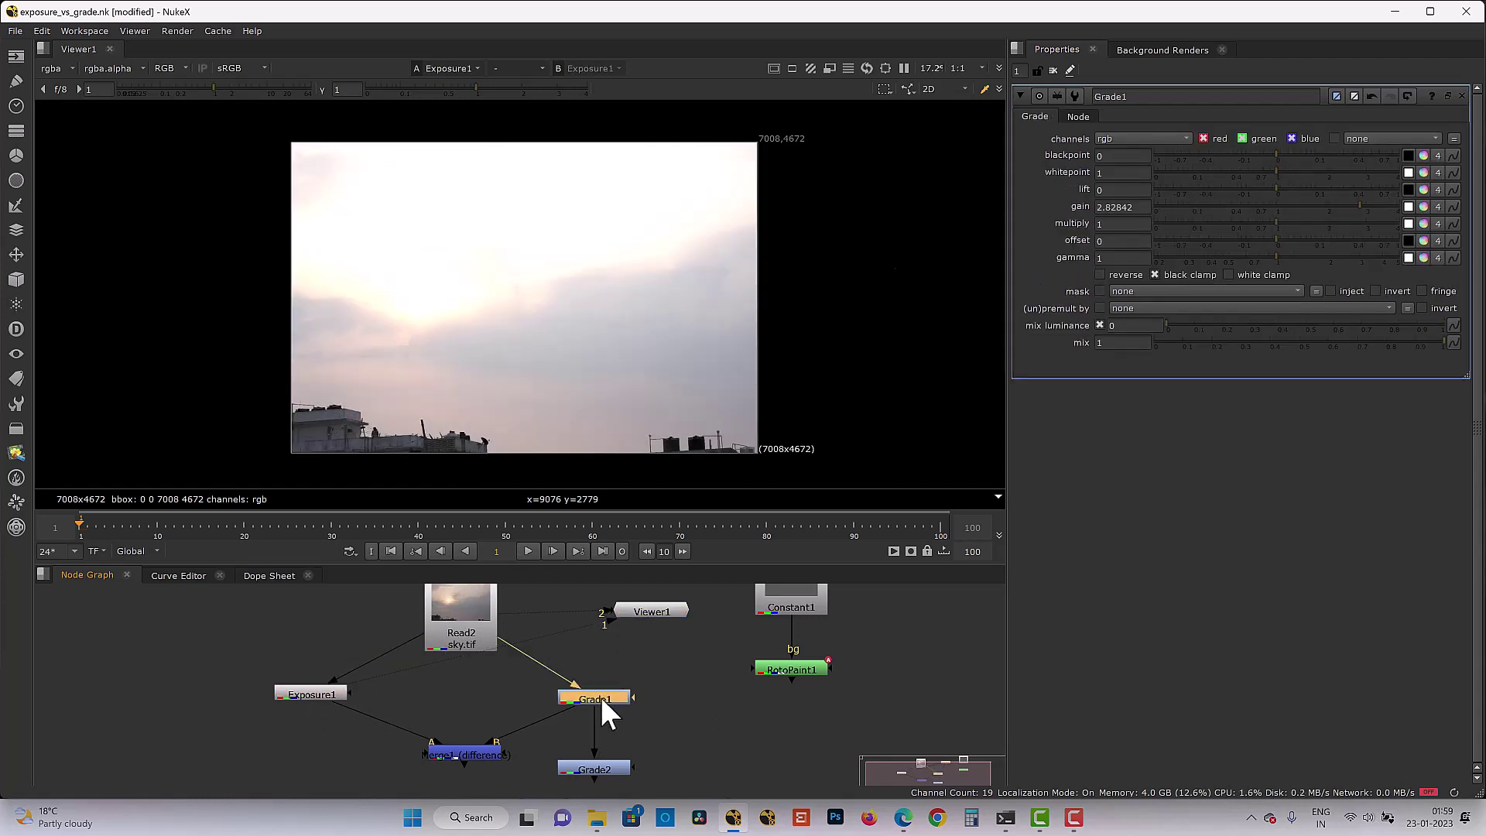
pyautogui.press('1')
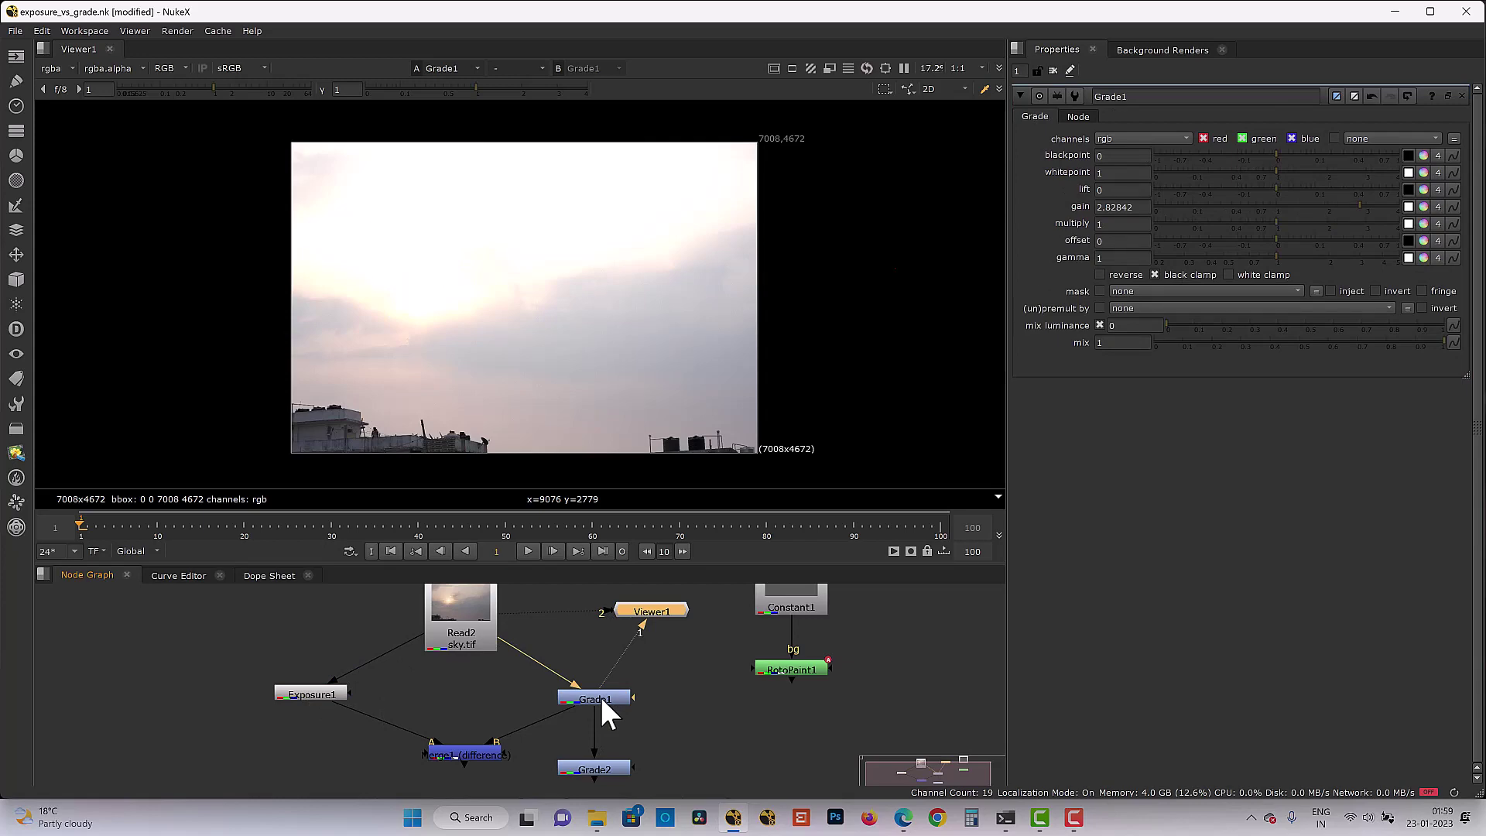